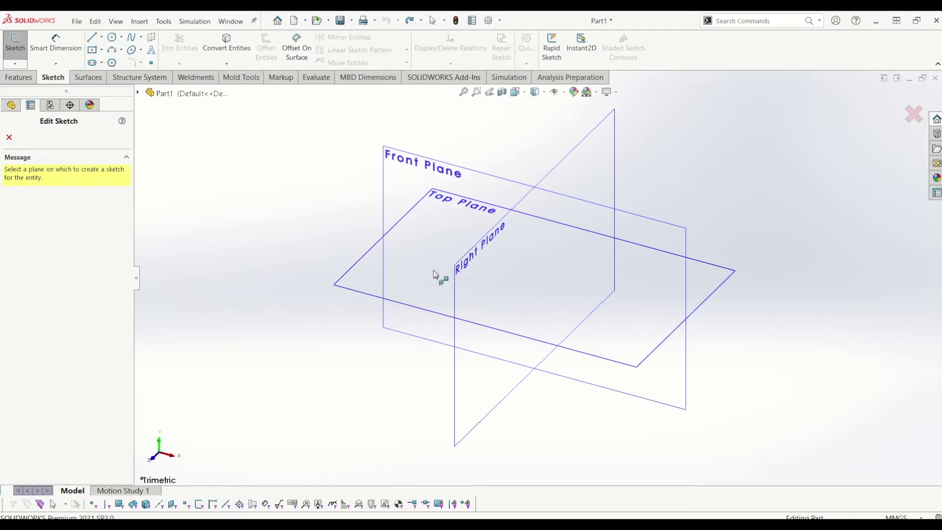
Start a sketch on the Front Plane and draw a center rectangle about 156 by 84 mm centred on the origin
{"action": "mouse_move", "coordinate": [382, 199]}
{"action": "middle_mouse_down"}
{"action": "mouse_move", "coordinate": [435, 152]}
{"action": "mouse_move", "coordinate": [536, 158]}
{"action": "mouse_move", "coordinate": [380, 145]}
{"action": "mouse_move", "coordinate": [383, 185]}
{"action": "mouse_move", "coordinate": [462, 155]}
{"action": "middle_mouse_up"}
{"action": "left_click", "coordinate": [463, 155]}
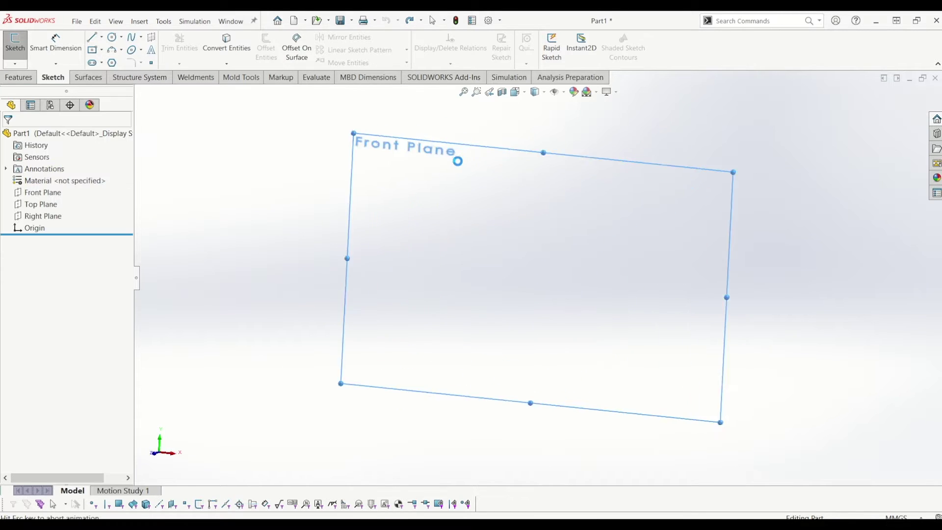
{"action": "left_click", "coordinate": [94, 54]}
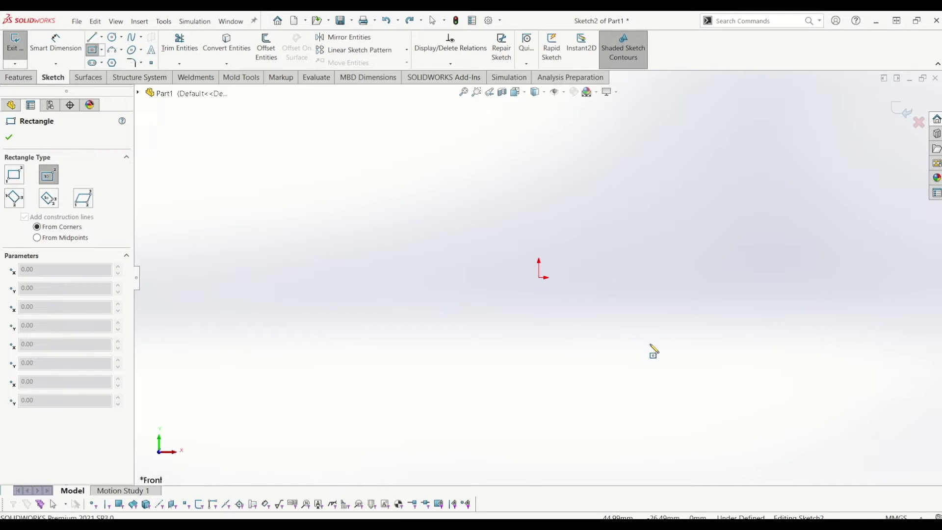
{"action": "left_click", "coordinate": [539, 278]}
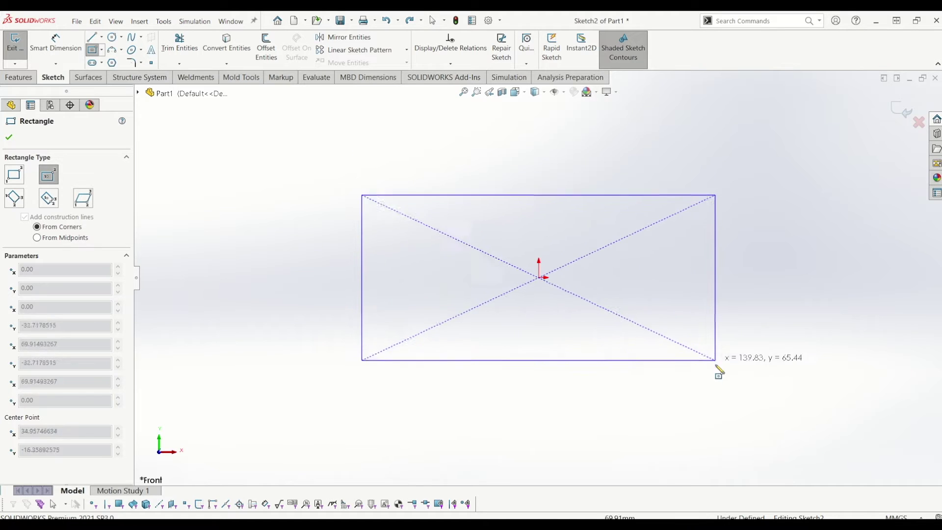
{"action": "left_click", "coordinate": [736, 383]}
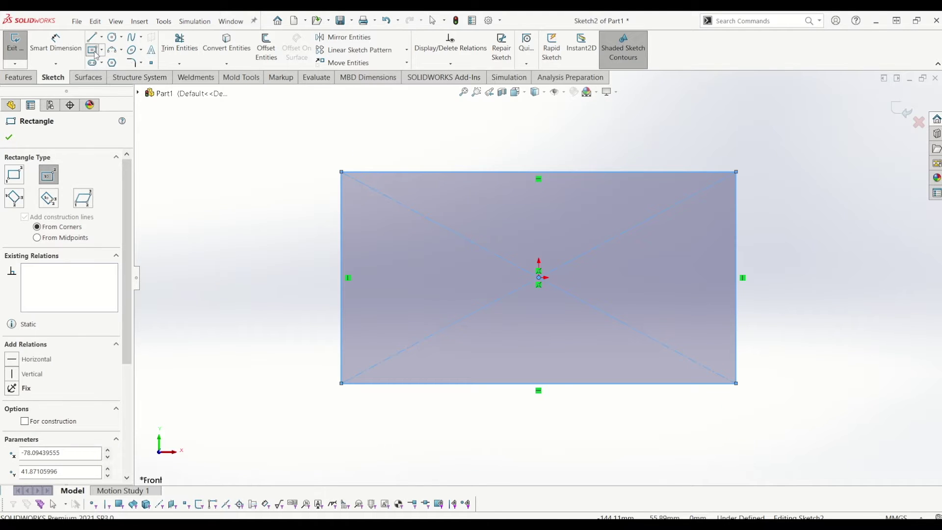
Dimension the rectangle 300 mm wide and 175 mm high
{"action": "left_click", "coordinate": [52, 42]}
{"action": "left_click", "coordinate": [521, 177]}
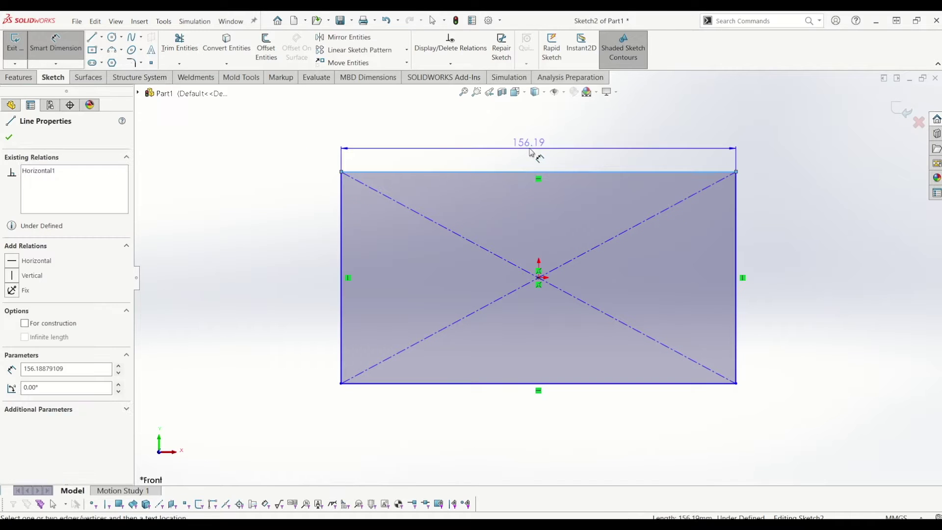
{"action": "left_click", "coordinate": [526, 147]}
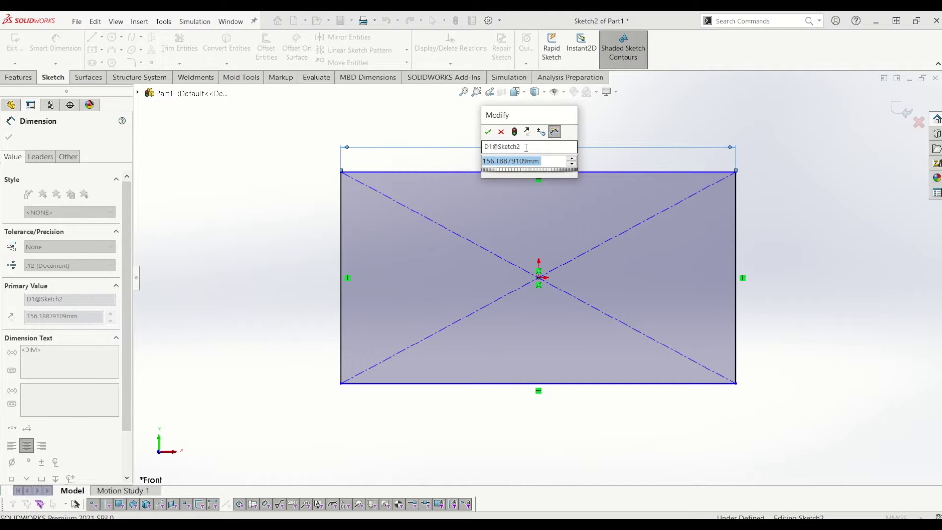
{"action": "type", "text": "300"}
{"action": "key", "text": "Return"}
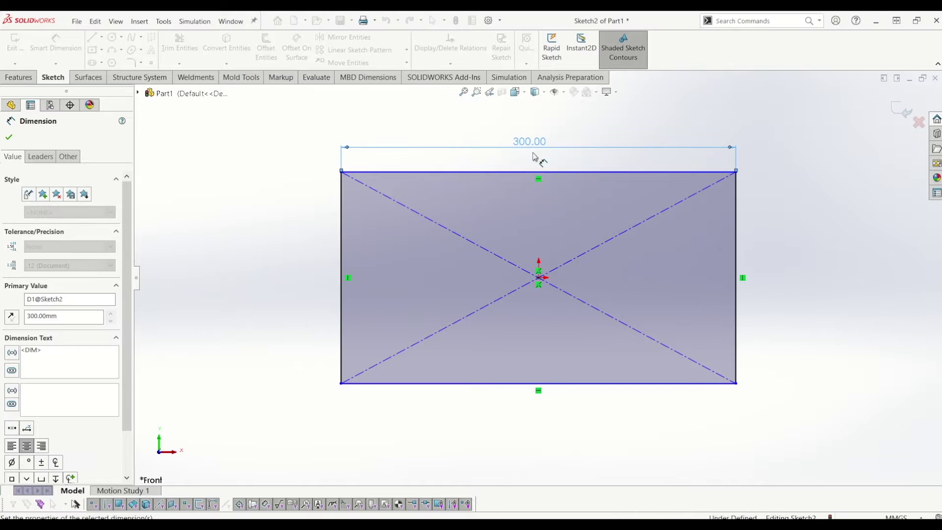
{"action": "left_click", "coordinate": [737, 266]}
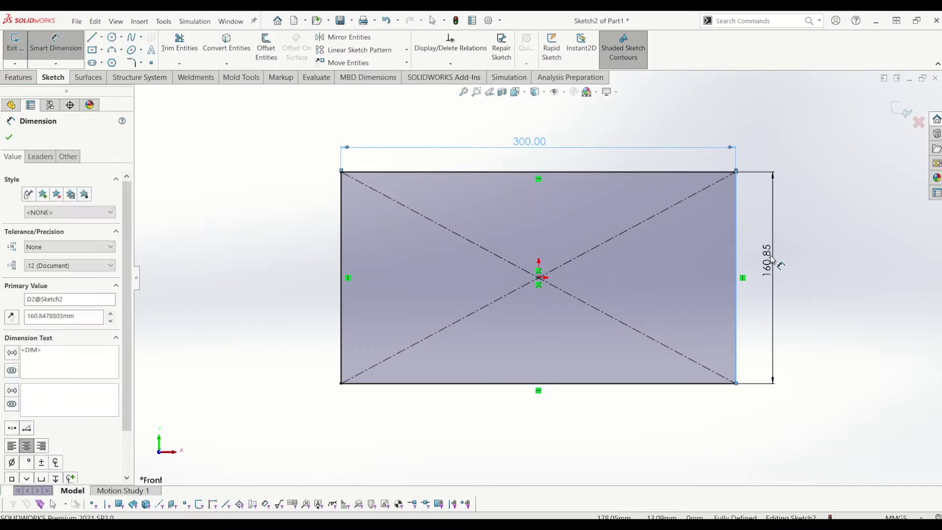
{"action": "left_click", "coordinate": [772, 261]}
{"action": "type", "text": "174"}
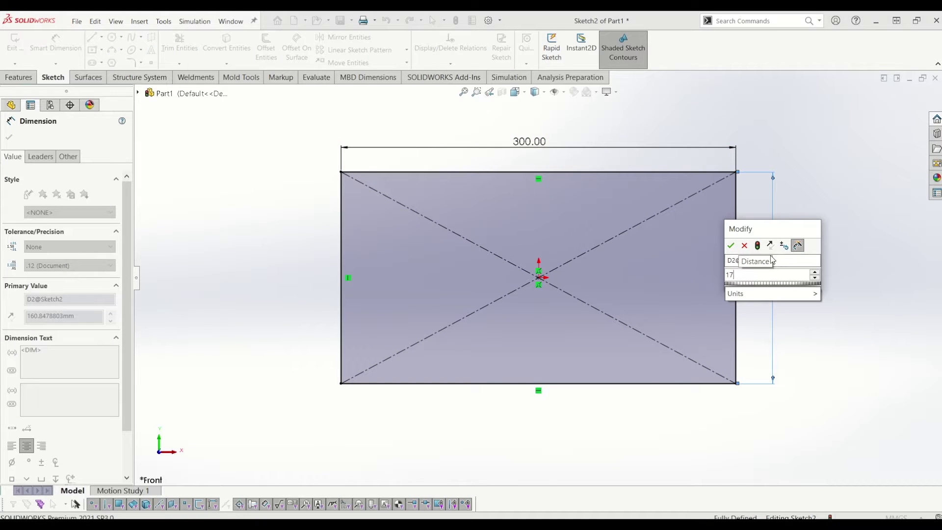
{"action": "key", "text": "Return"}
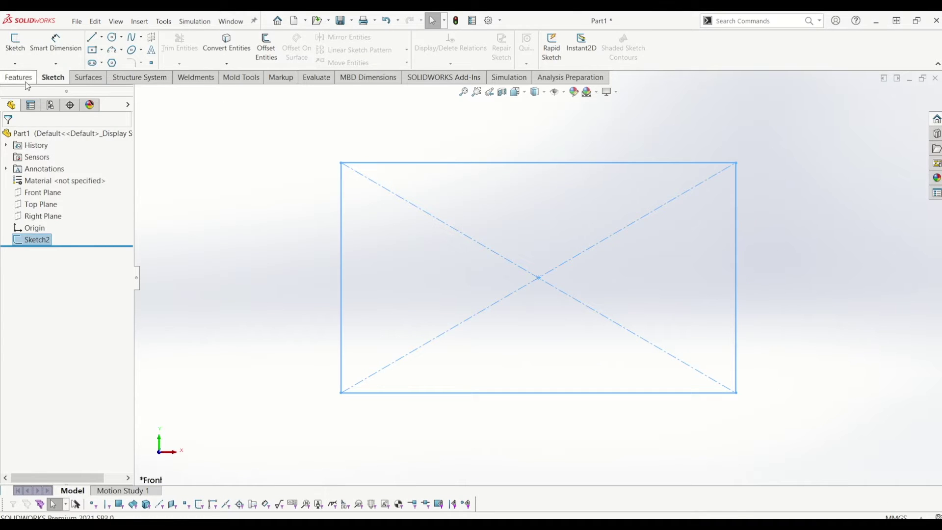
Extrude the rectangle as a boss 160 mm deep with the Mid Plane end condition
{"action": "left_click", "coordinate": [19, 77]}
{"action": "left_click", "coordinate": [15, 43]}
{"action": "left_click", "coordinate": [20, 48]}
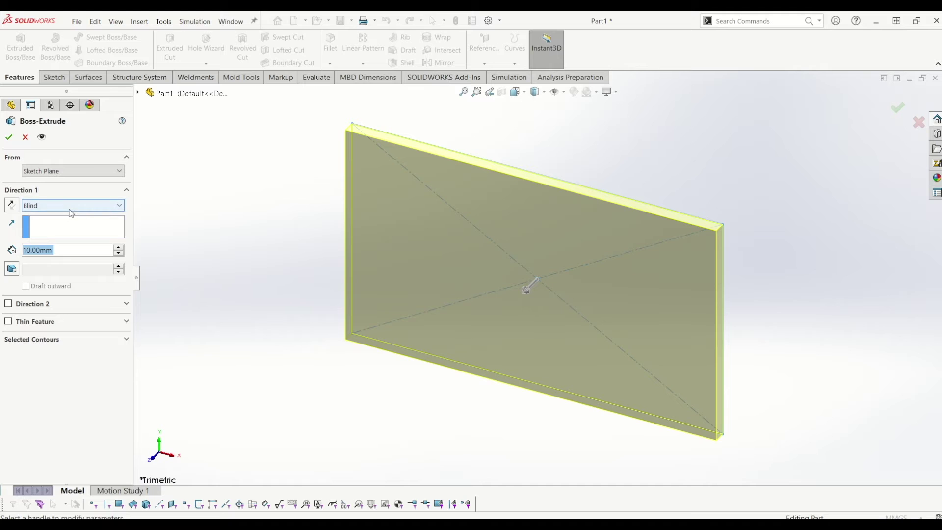
{"action": "type", "text": "160"}
{"action": "key", "text": "Return"}
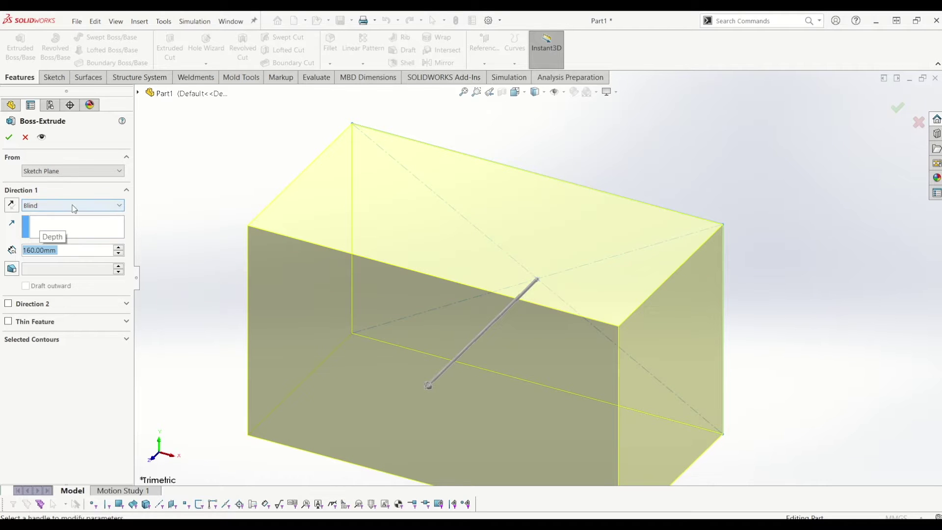
{"action": "left_click", "coordinate": [62, 208]}
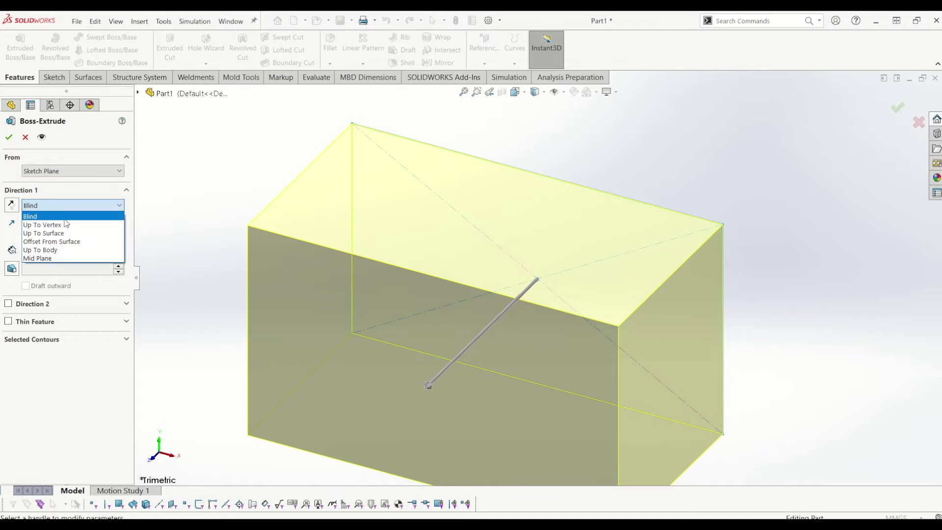
{"action": "left_click", "coordinate": [72, 250]}
{"action": "middle_click_drag", "start_coordinate": [490, 294], "coordinate": [559, 329]}
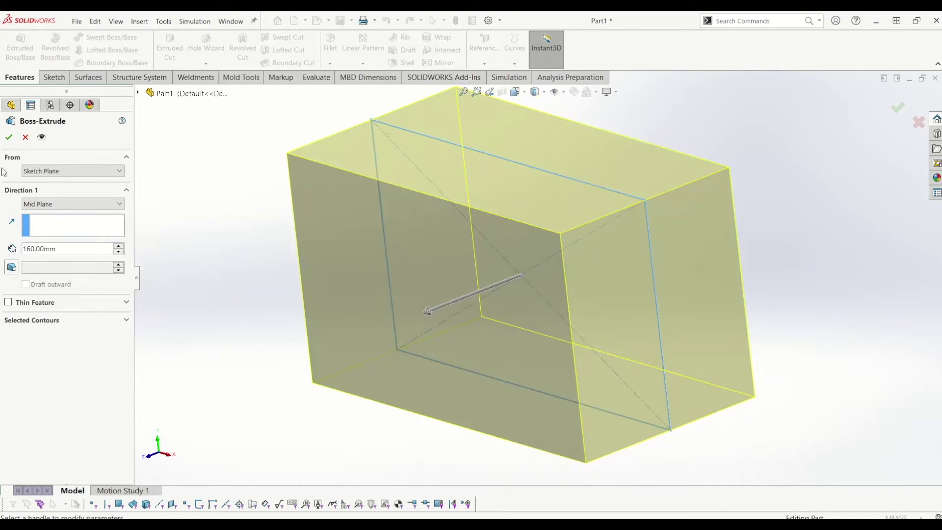
{"action": "left_click", "coordinate": [9, 138]}
{"action": "scroll", "coordinate": [503, 336], "scroll_direction": "up", "scroll_amount": 3}
{"action": "middle_click_drag", "start_coordinate": [503, 336], "coordinate": [549, 314]}
{"action": "scroll", "coordinate": [549, 314], "scroll_direction": "up", "scroll_amount": 1}
{"action": "left_click", "coordinate": [614, 402]}
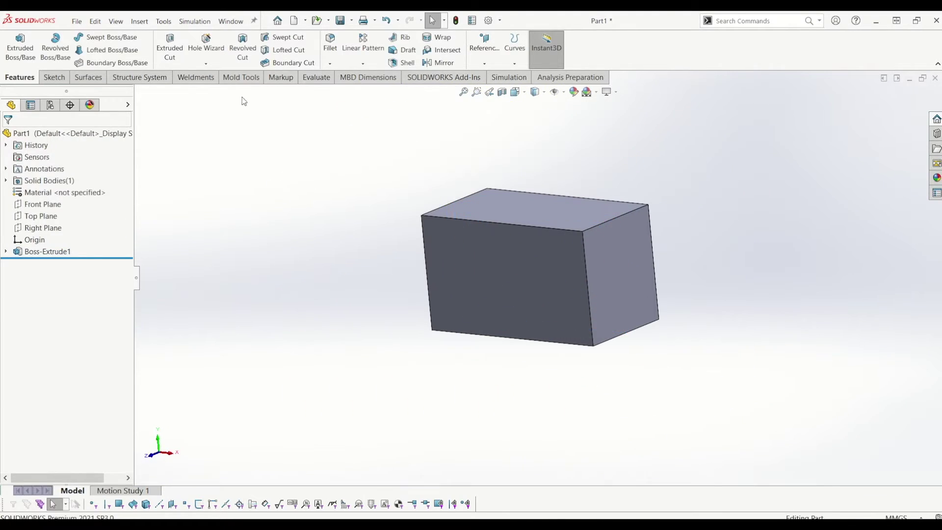
Set up an angle-distance chamfer of 30 mm at 45° on the four edges around the block's left end face
{"action": "scroll", "coordinate": [593, 210], "scroll_direction": "down", "scroll_amount": 2}
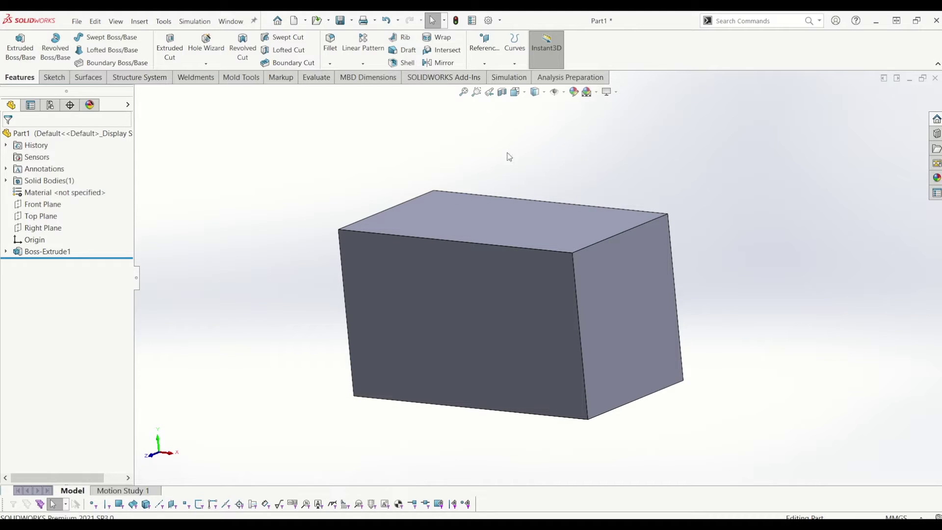
{"action": "left_click", "coordinate": [330, 63]}
{"action": "left_click", "coordinate": [352, 88]}
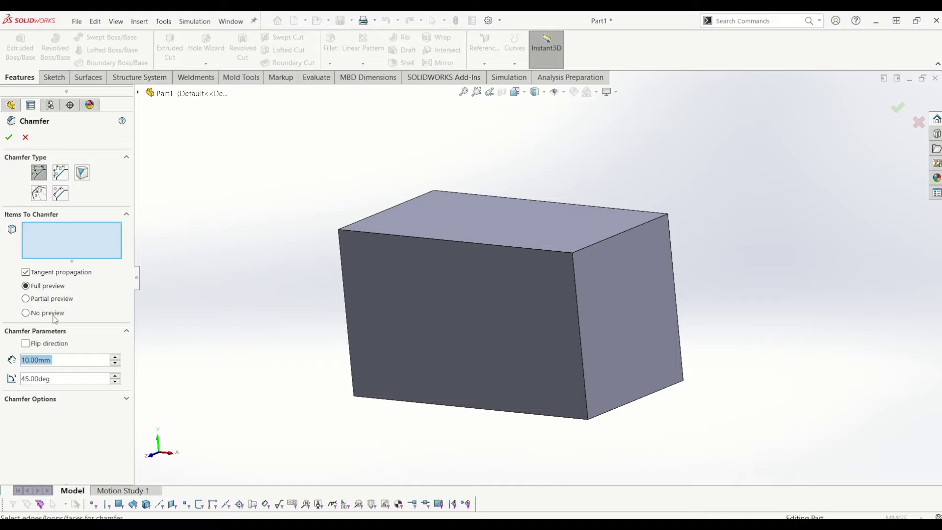
{"action": "type", "text": "30"}
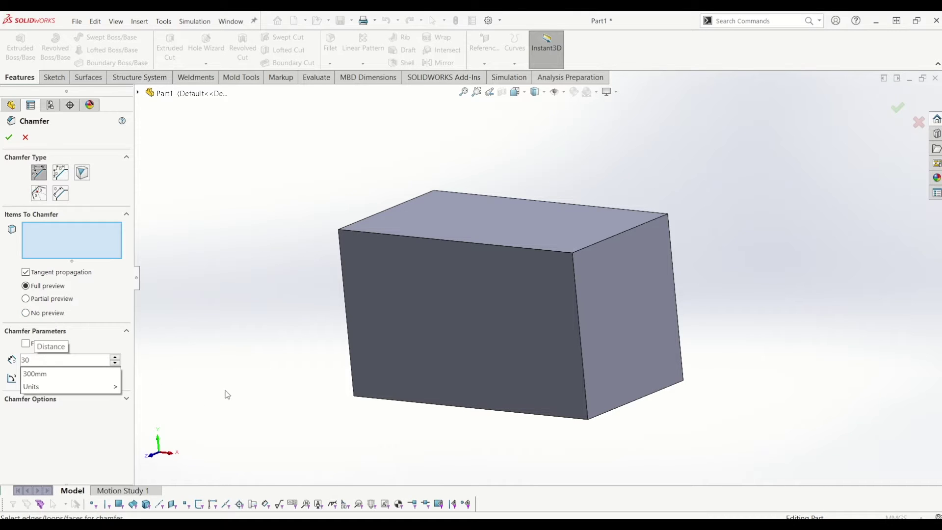
{"action": "middle_click_drag", "start_coordinate": [269, 360], "coordinate": [366, 313]}
{"action": "left_click", "coordinate": [398, 275]}
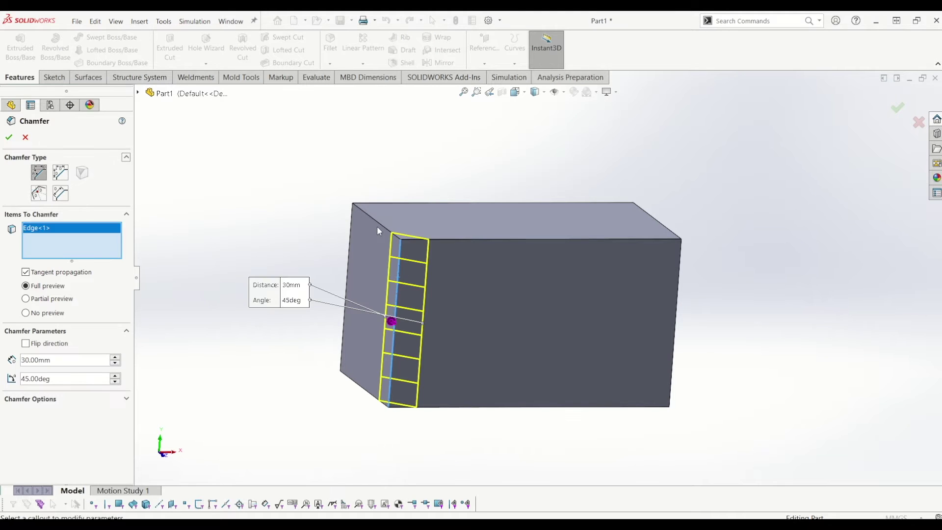
{"action": "left_click", "coordinate": [378, 222]}
{"action": "left_click", "coordinate": [348, 277]}
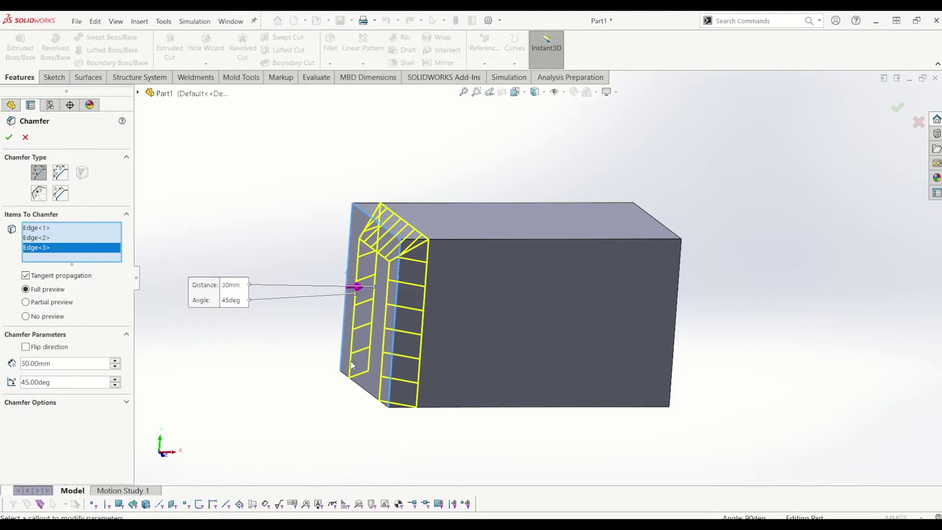
{"action": "left_click", "coordinate": [361, 386]}
Add all edges of the block's opposite end face to the 30 mm chamfer and create it
{"action": "middle_click_drag", "start_coordinate": [361, 386], "coordinate": [563, 294]}
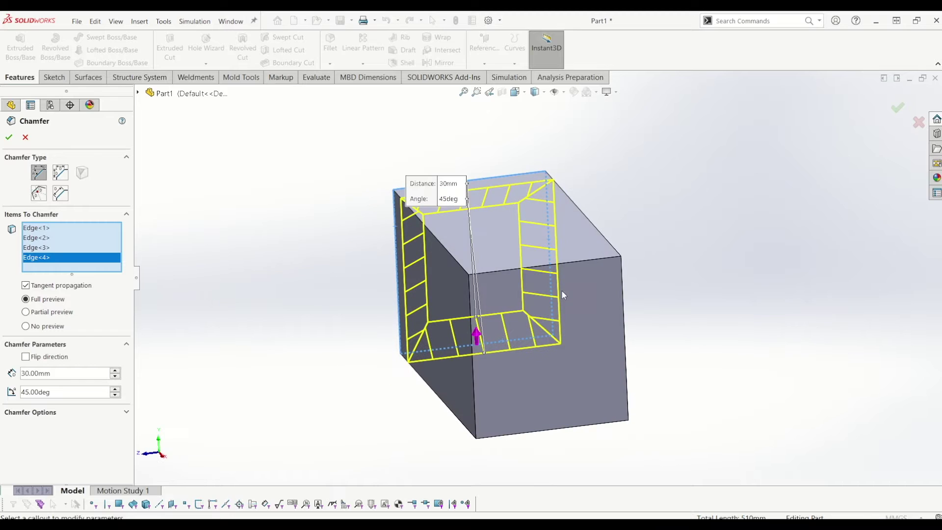
{"action": "left_click", "coordinate": [471, 321]}
{"action": "left_click", "coordinate": [505, 270]}
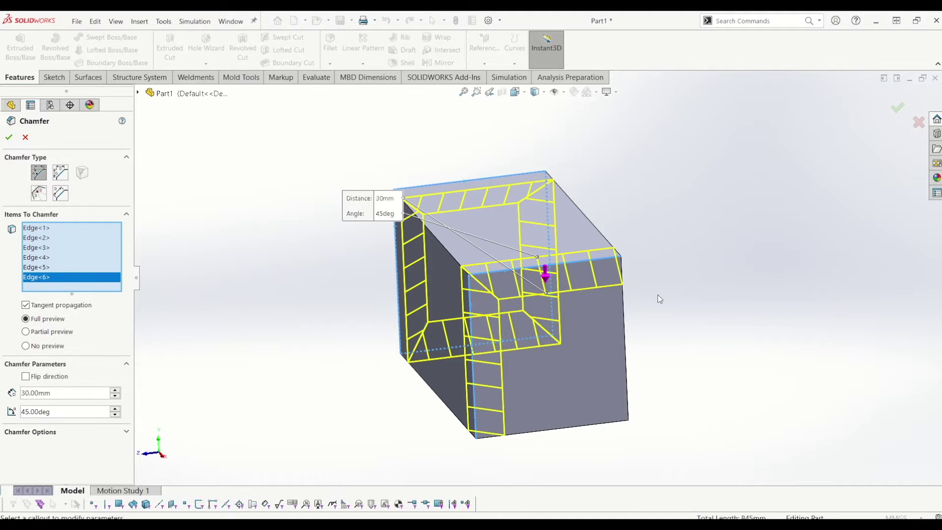
{"action": "left_click", "coordinate": [622, 335]}
{"action": "middle_click_drag", "start_coordinate": [528, 374], "coordinate": [624, 367]}
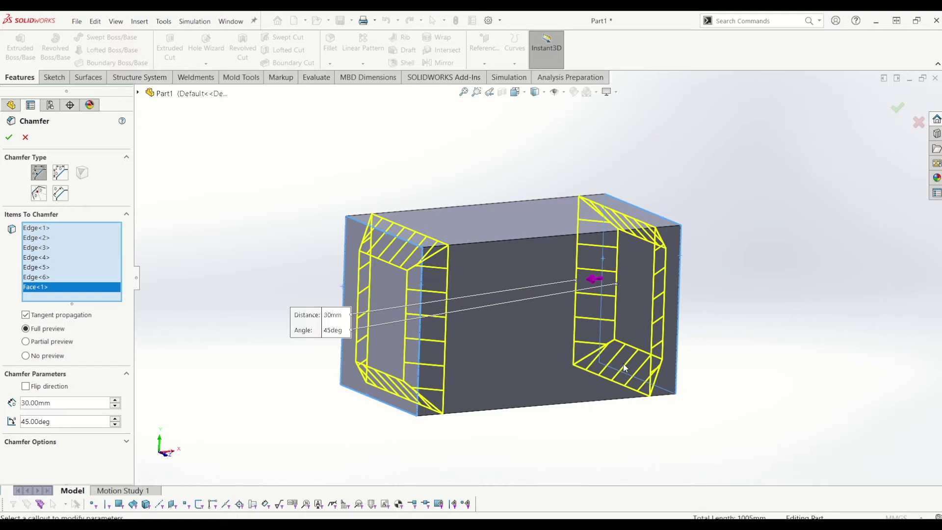
{"action": "left_click", "coordinate": [9, 138]}
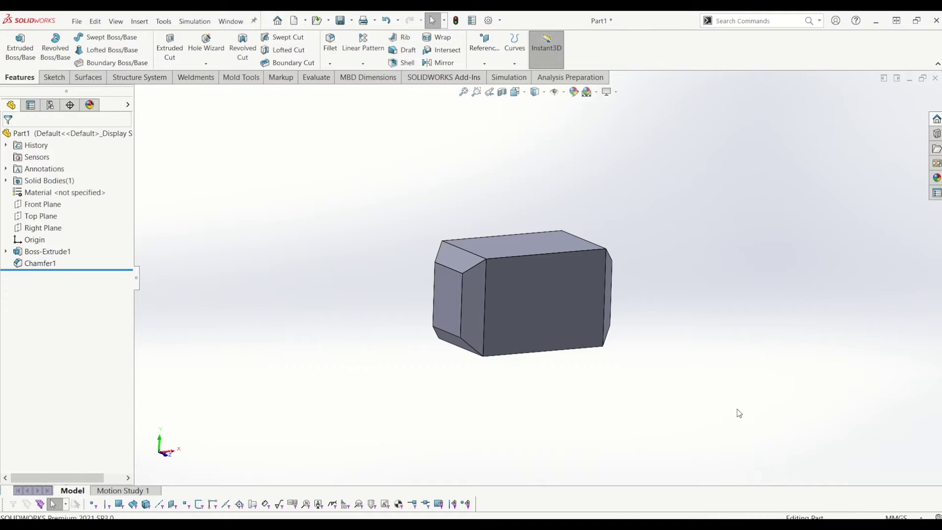
Set up a symmetric distance-distance chamfer of 10 mm on the four slanted corner edges at the block's left end
{"action": "left_click", "coordinate": [329, 63]}
{"action": "left_click", "coordinate": [346, 88]}
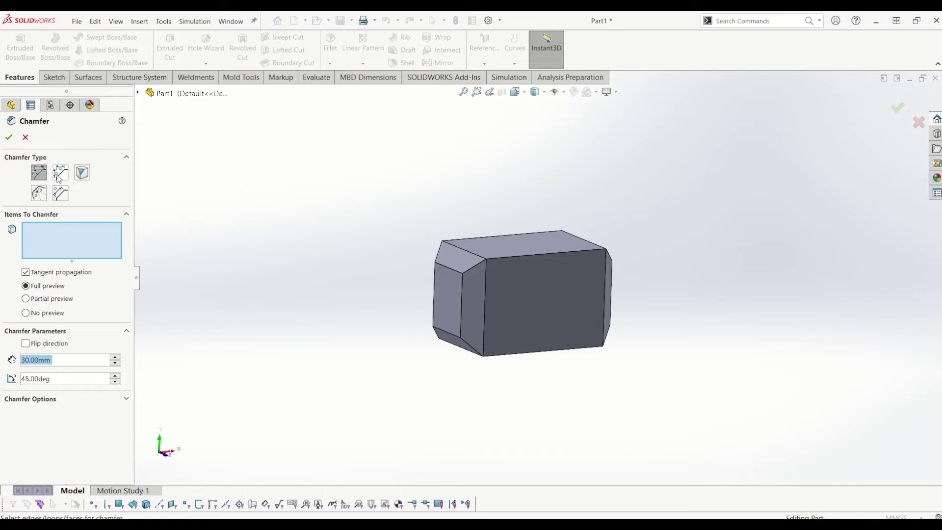
{"action": "left_click", "coordinate": [59, 176]}
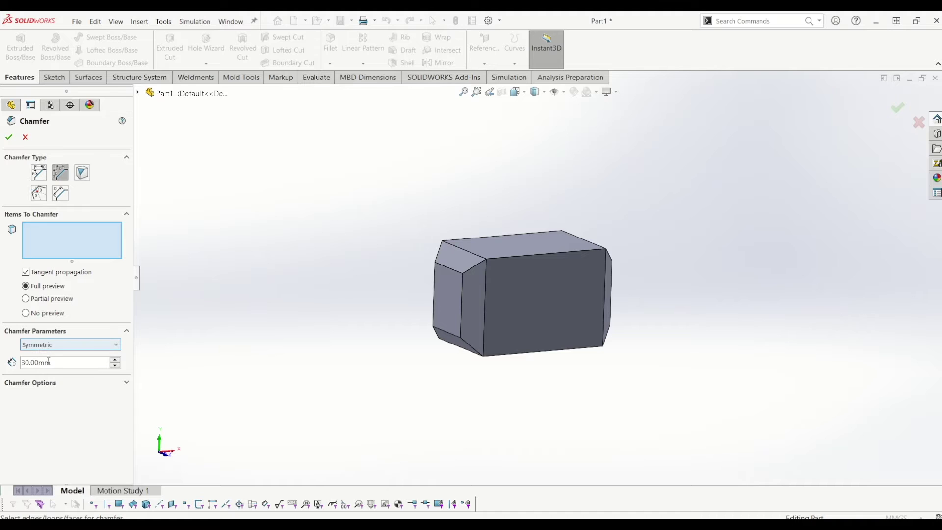
{"action": "type", "text": "10"}
{"action": "key", "text": "Return"}
{"action": "scroll", "coordinate": [483, 307], "scroll_direction": "down", "scroll_amount": 2}
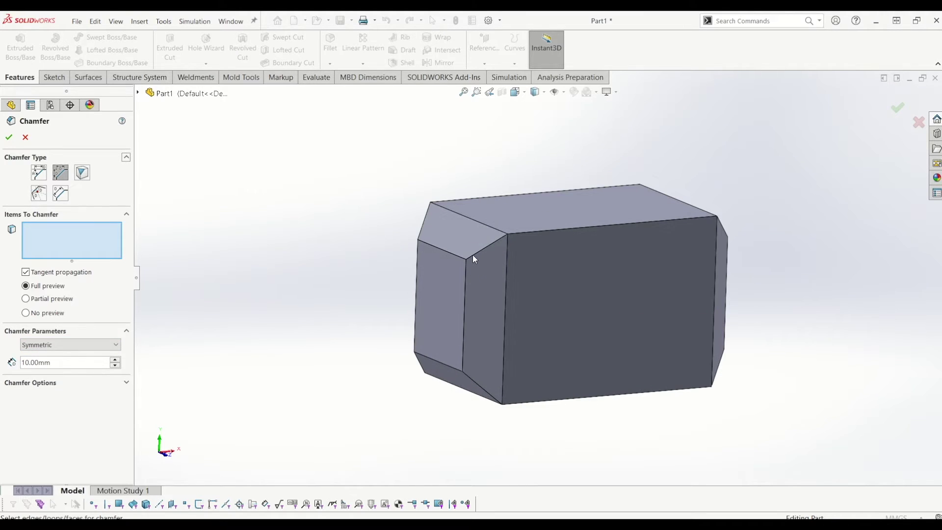
{"action": "left_click", "coordinate": [472, 254]}
{"action": "left_click", "coordinate": [475, 386]}
{"action": "middle_click_drag", "start_coordinate": [475, 386], "coordinate": [475, 360]}
{"action": "left_click", "coordinate": [475, 360]}
{"action": "left_click", "coordinate": [488, 233]}
Add the four slanted corner edges at the block's right end to the 10 mm chamfer and create it
{"action": "middle_click_drag", "start_coordinate": [487, 232], "coordinate": [599, 248]}
{"action": "left_click", "coordinate": [597, 256]}
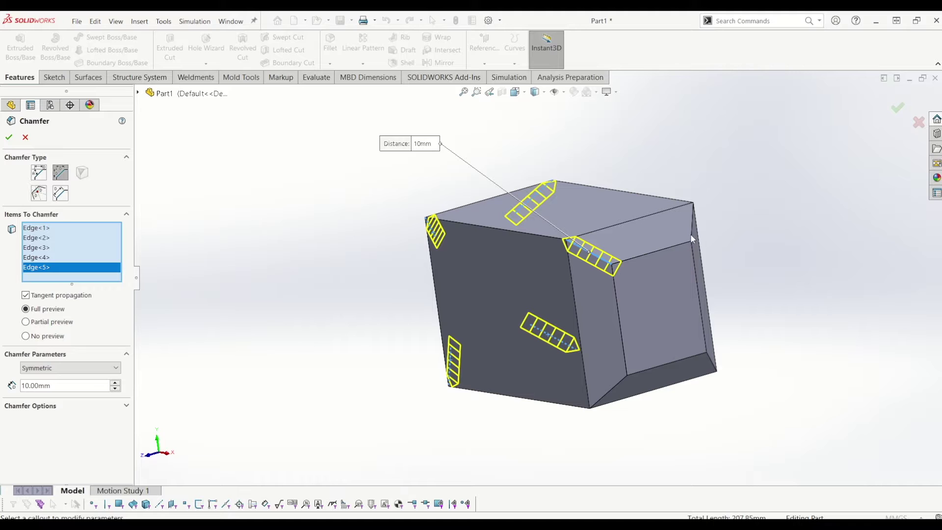
{"action": "left_click", "coordinate": [691, 239]}
{"action": "middle_click_drag", "start_coordinate": [726, 367], "coordinate": [686, 369]}
{"action": "left_click", "coordinate": [699, 356]}
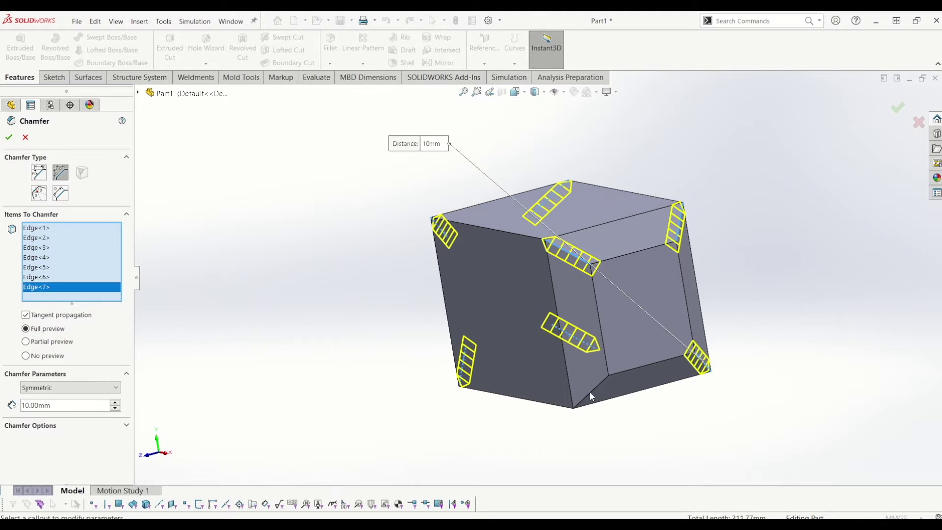
{"action": "left_click", "coordinate": [592, 391]}
{"action": "left_click", "coordinate": [8, 138]}
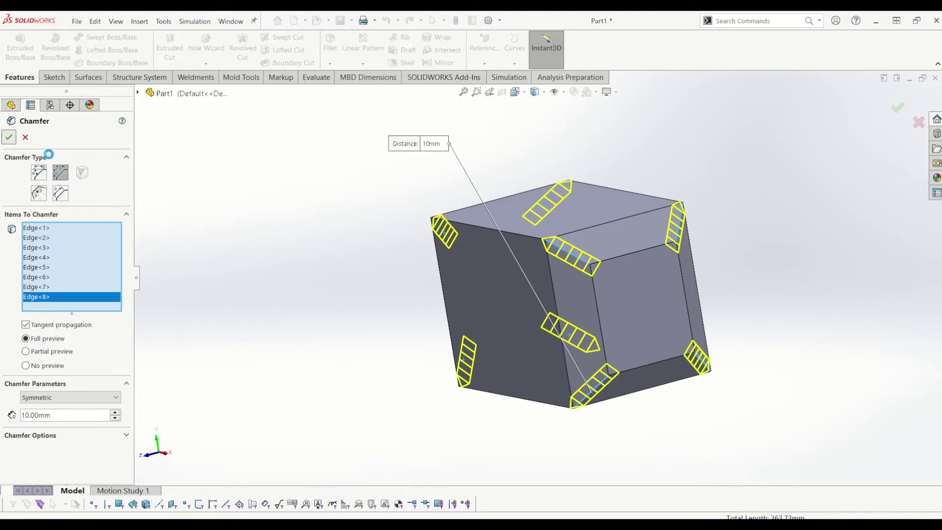
Set up an angle-distance chamfer of 30 mm at 45° on the block's long upper front edge
{"action": "middle_click_drag", "start_coordinate": [474, 339], "coordinate": [523, 321]}
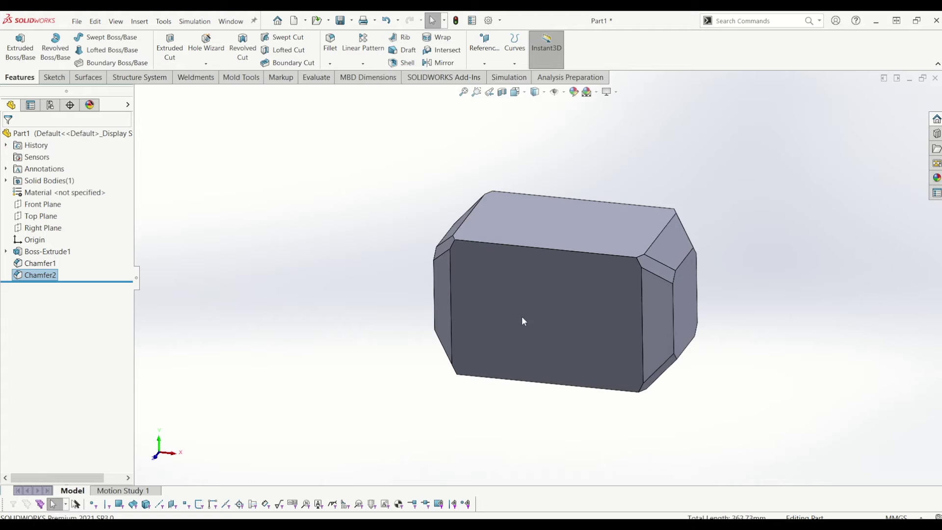
{"action": "left_click", "coordinate": [511, 245]}
{"action": "left_click", "coordinate": [411, 282]}
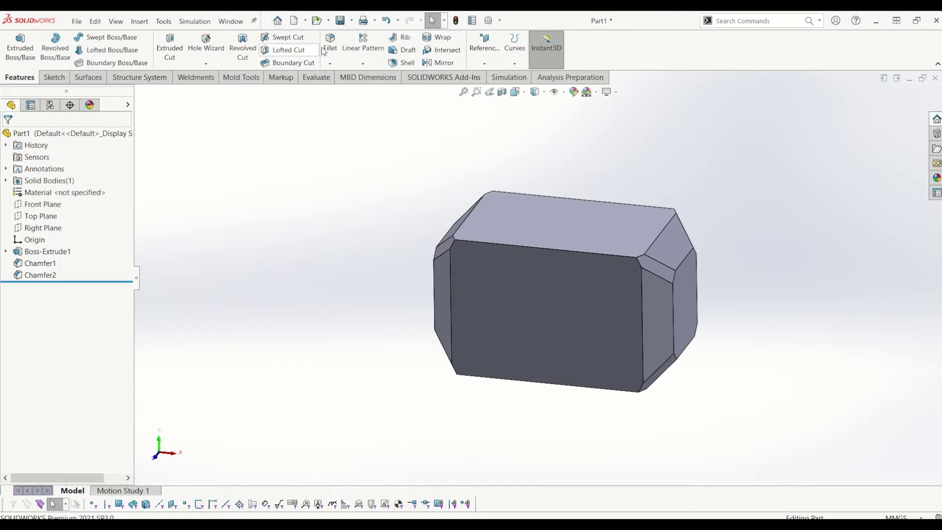
{"action": "left_click", "coordinate": [328, 64]}
{"action": "left_click", "coordinate": [340, 91]}
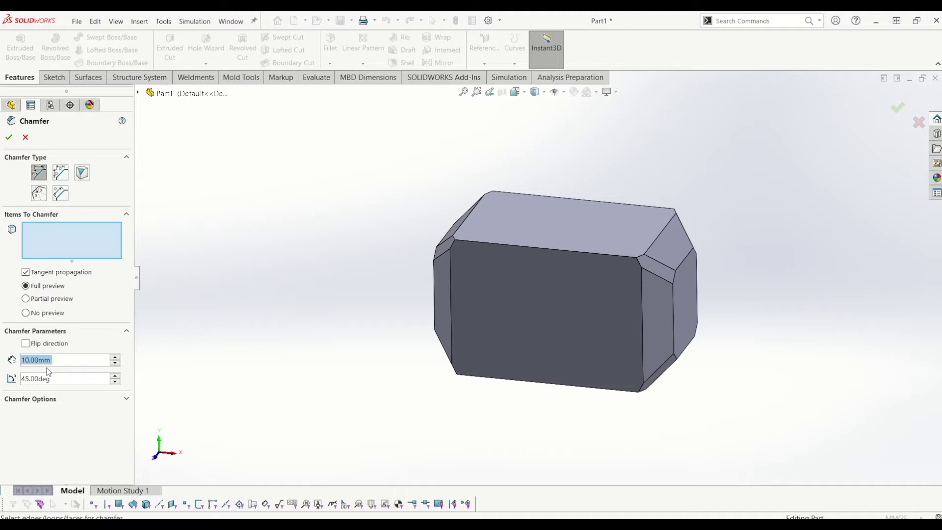
{"action": "type", "text": "30"}
{"action": "key", "text": "Return"}
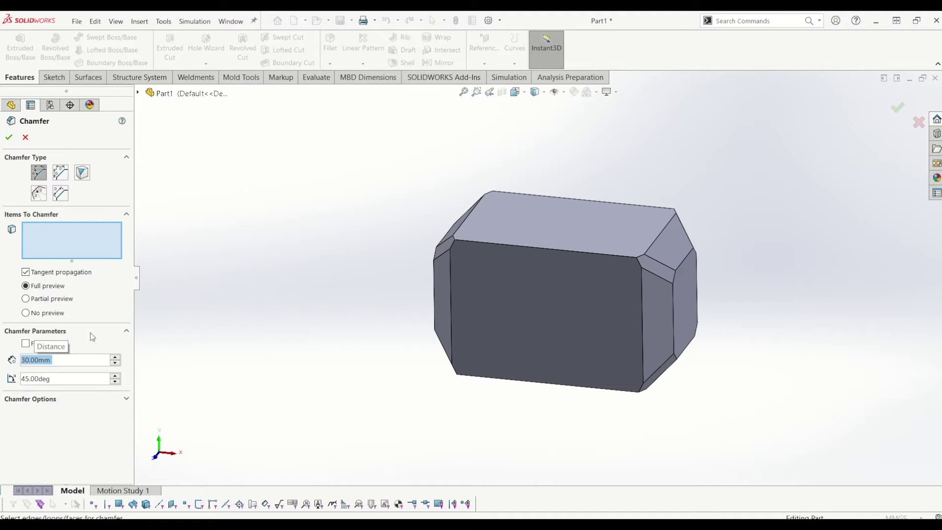
{"action": "left_click", "coordinate": [533, 252]}
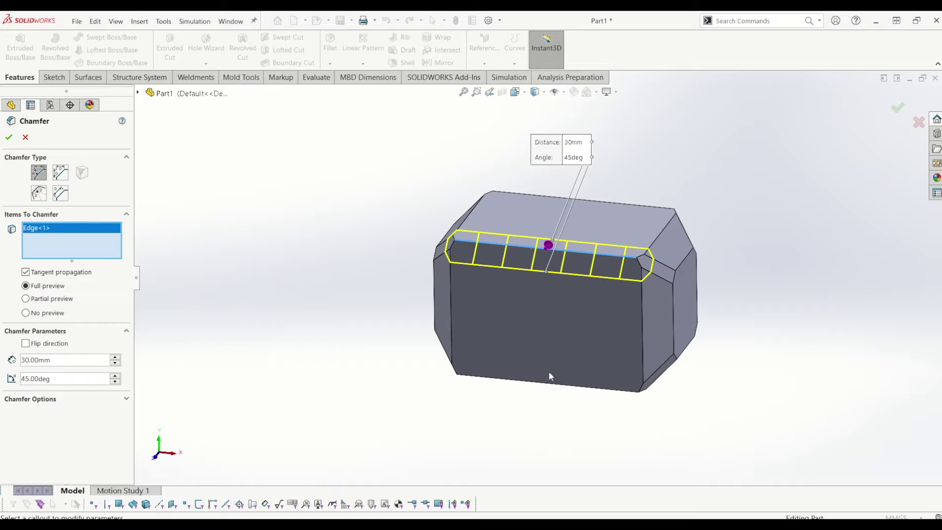
Add the block's other three long edges to the 30 mm chamfer and create it
{"action": "left_click", "coordinate": [549, 386]}
{"action": "middle_click_drag", "start_coordinate": [550, 381], "coordinate": [593, 261]}
{"action": "left_click", "coordinate": [621, 214]}
{"action": "left_click", "coordinate": [608, 204]}
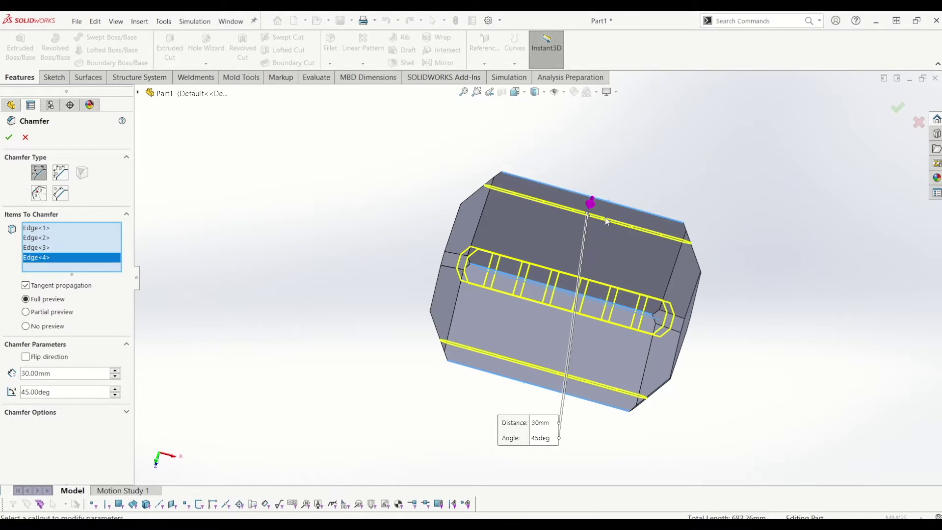
{"action": "middle_click_drag", "start_coordinate": [609, 204], "coordinate": [538, 130]}
{"action": "left_click", "coordinate": [10, 138]}
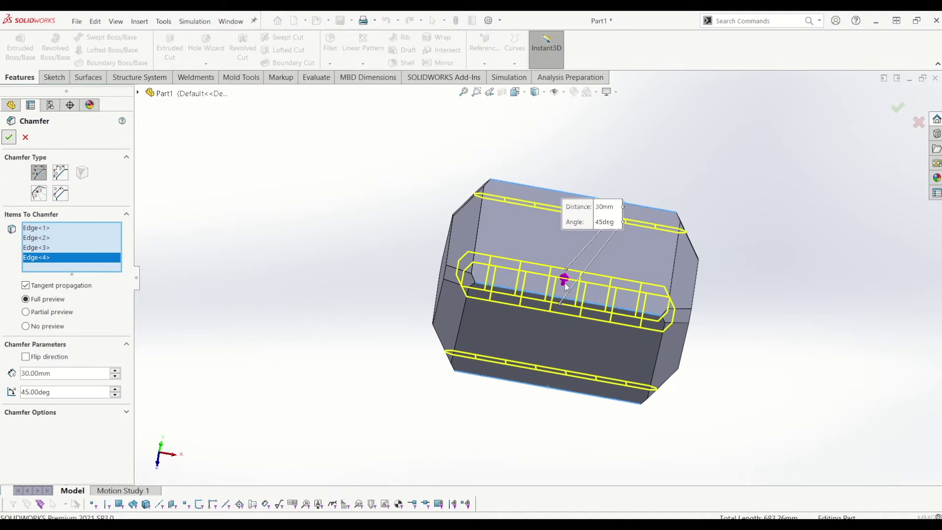
Start a new sketch on the block's large rectangular front face, viewed straight on
{"action": "middle_click_drag", "start_coordinate": [580, 216], "coordinate": [649, 214]}
{"action": "left_click", "coordinate": [538, 290]}
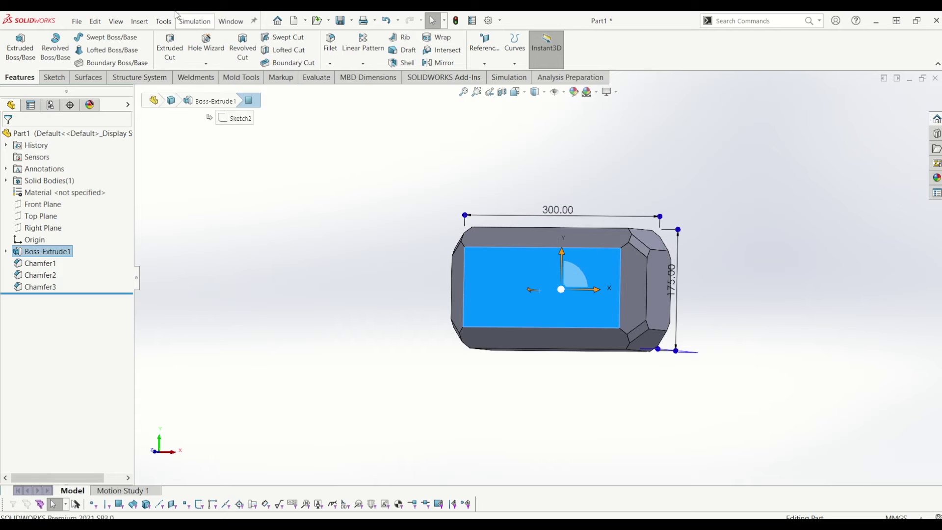
{"action": "left_click", "coordinate": [54, 77]}
{"action": "left_click", "coordinate": [17, 43]}
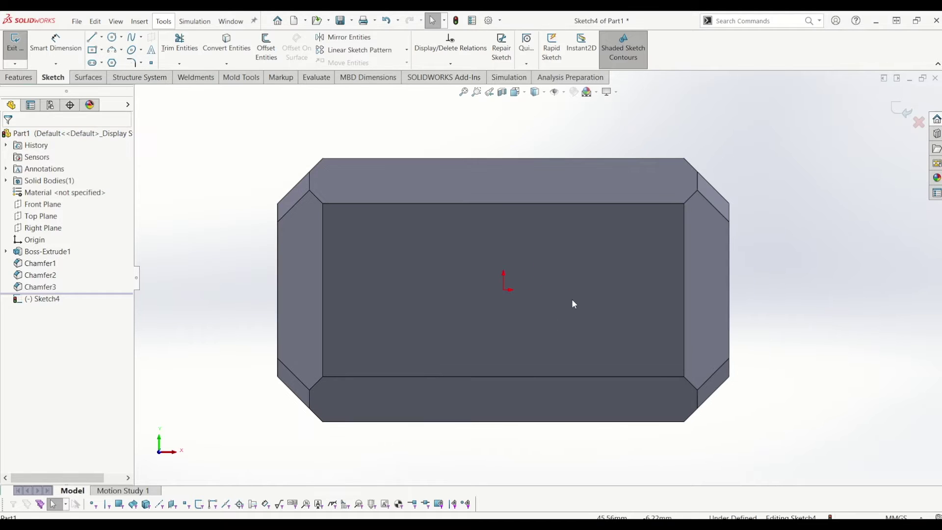
{"action": "scroll", "coordinate": [572, 298], "scroll_direction": "down", "scroll_amount": 2}
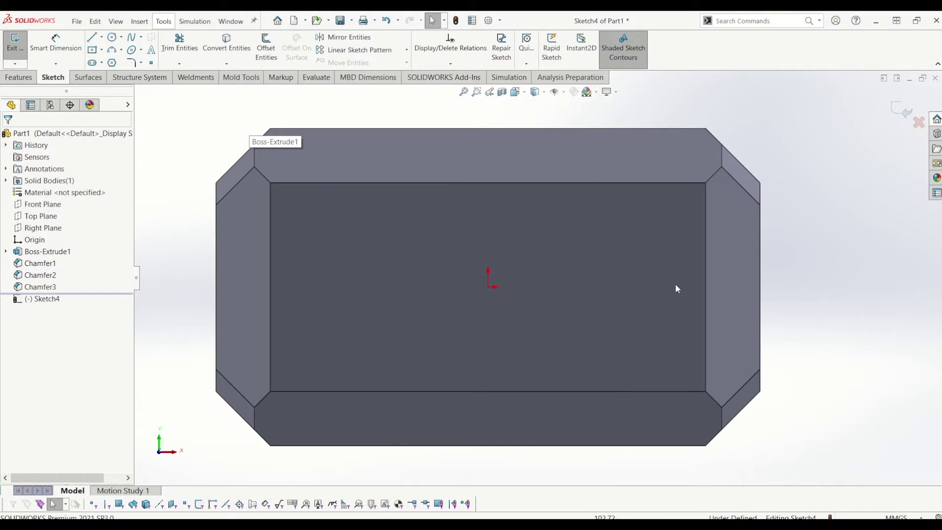
{"action": "scroll", "coordinate": [597, 266], "scroll_direction": "up", "scroll_amount": 2}
{"action": "scroll", "coordinate": [578, 273], "scroll_direction": "down", "scroll_amount": 1}
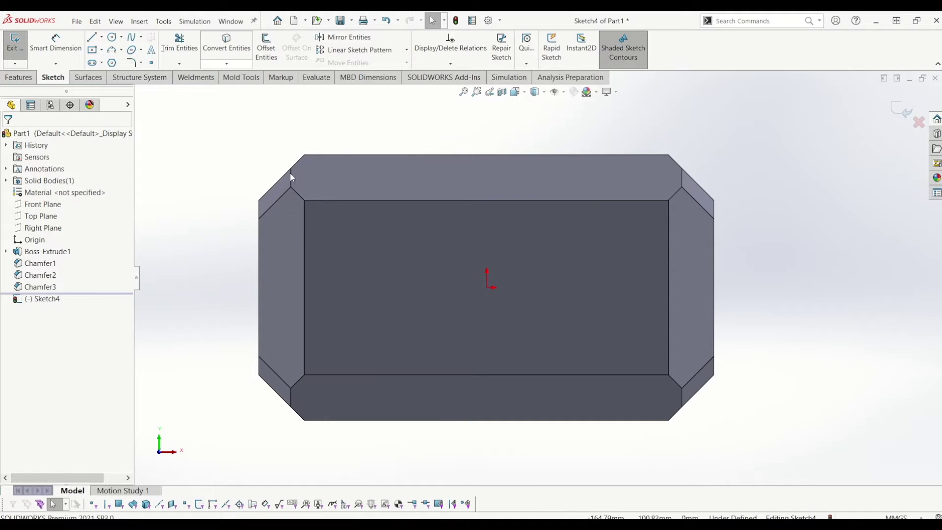
Offset the front face's outline 5 mm inward
{"action": "left_click", "coordinate": [267, 68]}
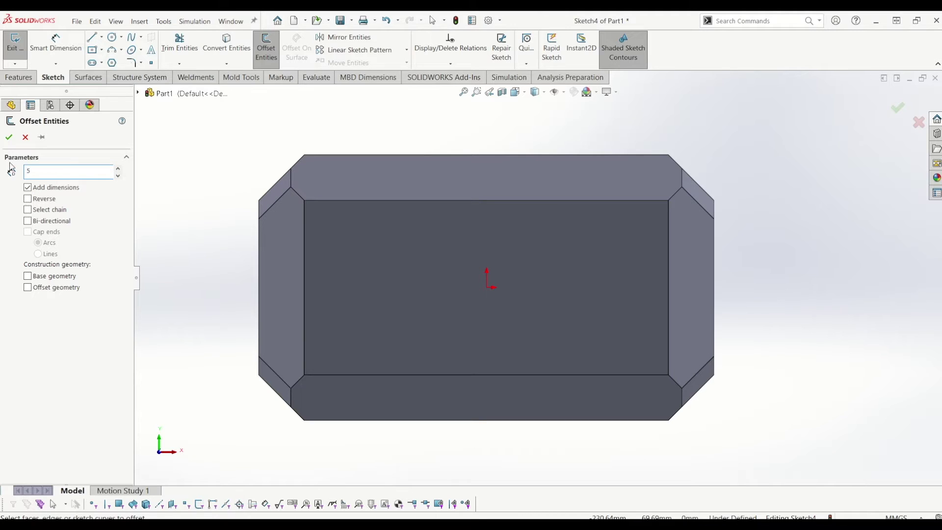
{"action": "type", "text": "5"}
{"action": "left_click", "coordinate": [380, 266]}
{"action": "left_click", "coordinate": [28, 199]}
{"action": "left_click", "coordinate": [9, 138]}
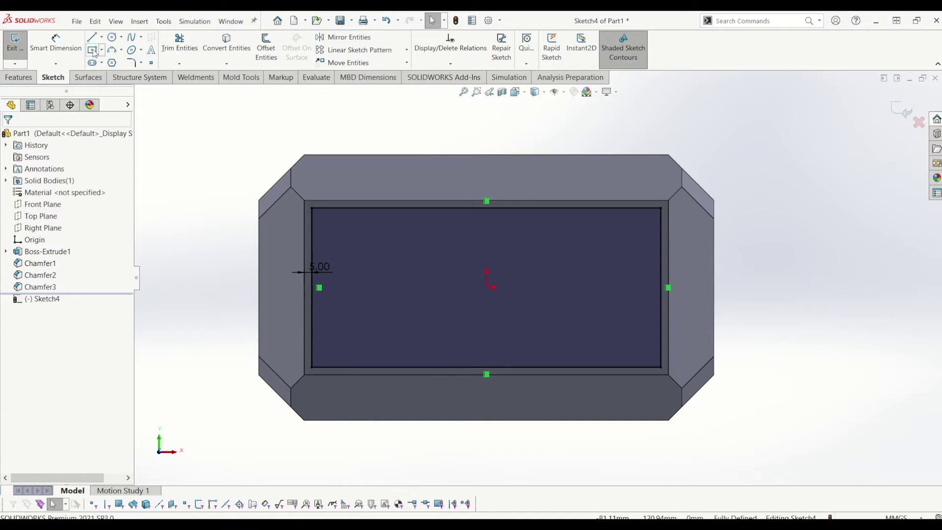
Draw two slanted lines from the midpoint of the offset rectangle's upper edge down to either side of its lower edge
{"action": "left_click", "coordinate": [486, 208]}
{"action": "left_click", "coordinate": [388, 367]}
{"action": "key", "text": "Escape"}
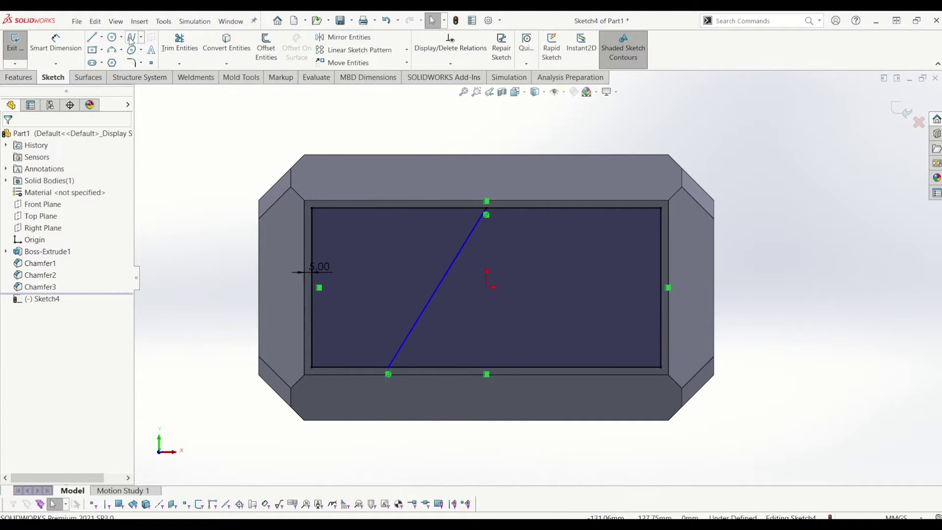
{"action": "left_click", "coordinate": [93, 37]}
{"action": "left_click", "coordinate": [486, 215]}
{"action": "left_click", "coordinate": [543, 367]}
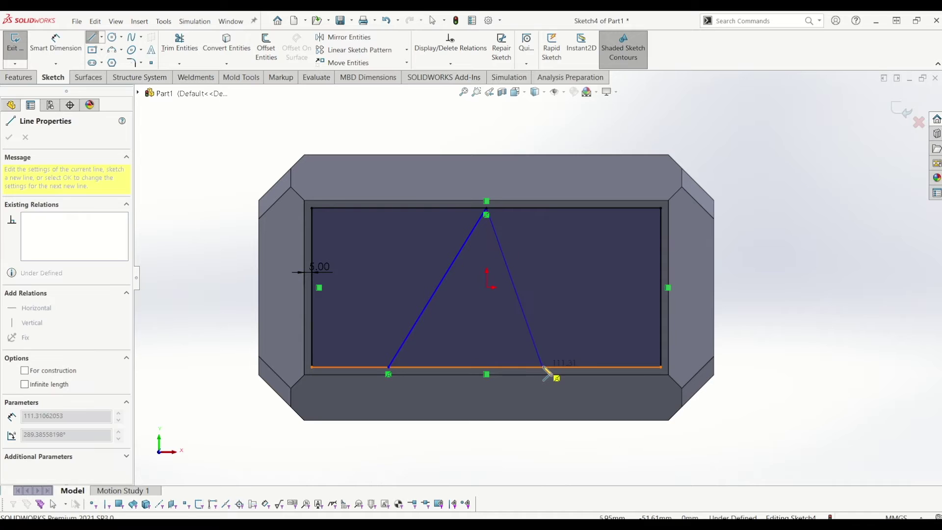
{"action": "key", "text": "Escape"}
Set the angle between the left slanted line and the rectangle's lower edge to 60°
{"action": "left_click", "coordinate": [74, 52]}
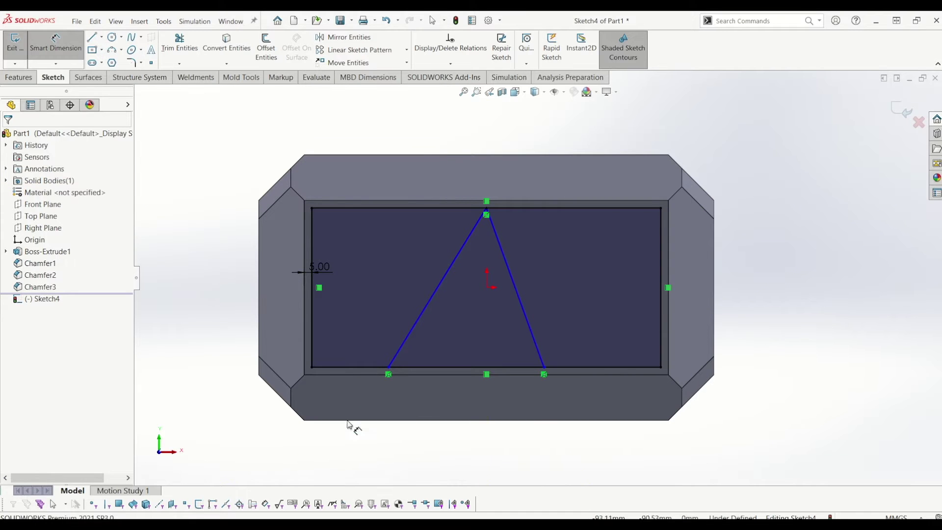
{"action": "left_click", "coordinate": [395, 361]}
{"action": "left_click", "coordinate": [417, 367]}
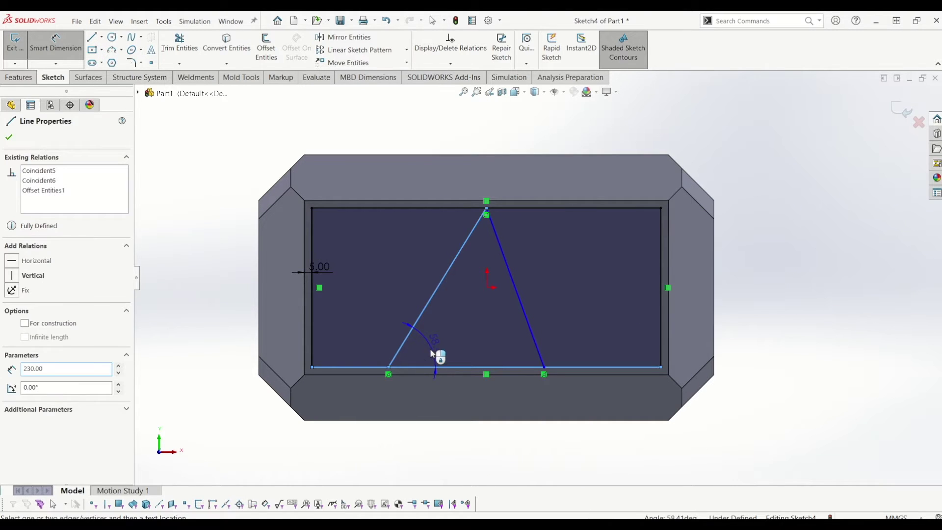
{"action": "left_click", "coordinate": [430, 352]}
{"action": "type", "text": "60"}
{"action": "key", "text": "Return"}
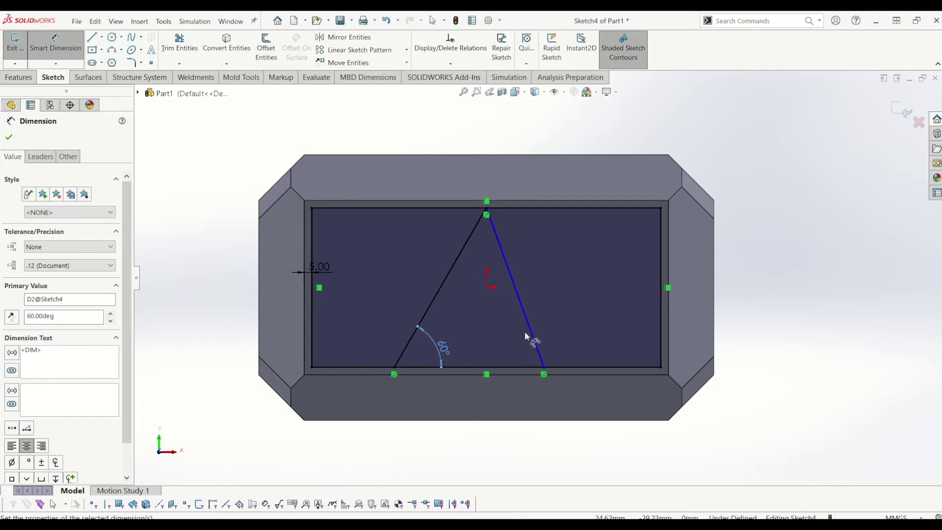
Set the angle between the right slanted line and the rectangle's lower edge to 60°
{"action": "left_click", "coordinate": [529, 332]}
{"action": "left_click", "coordinate": [521, 373]}
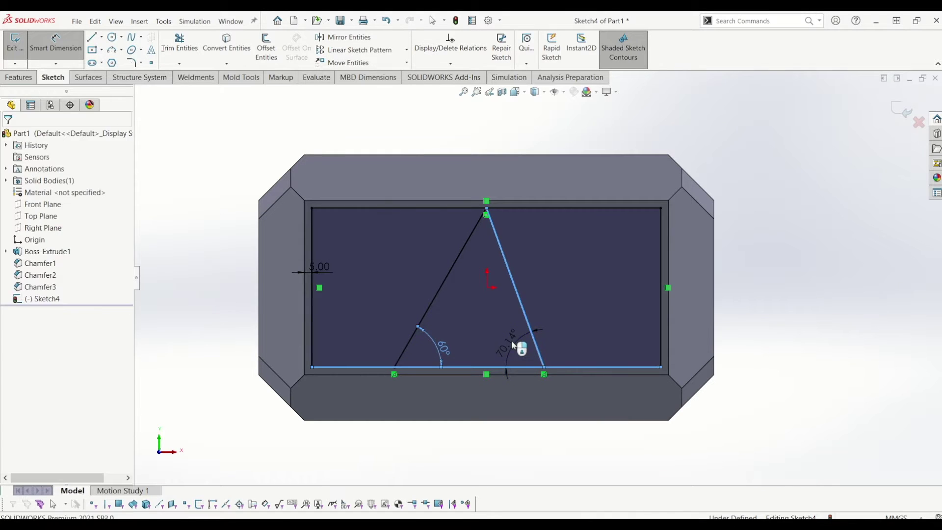
{"action": "left_click", "coordinate": [513, 344]}
{"action": "type", "text": "3"}
{"action": "key", "text": "BackSpace"}
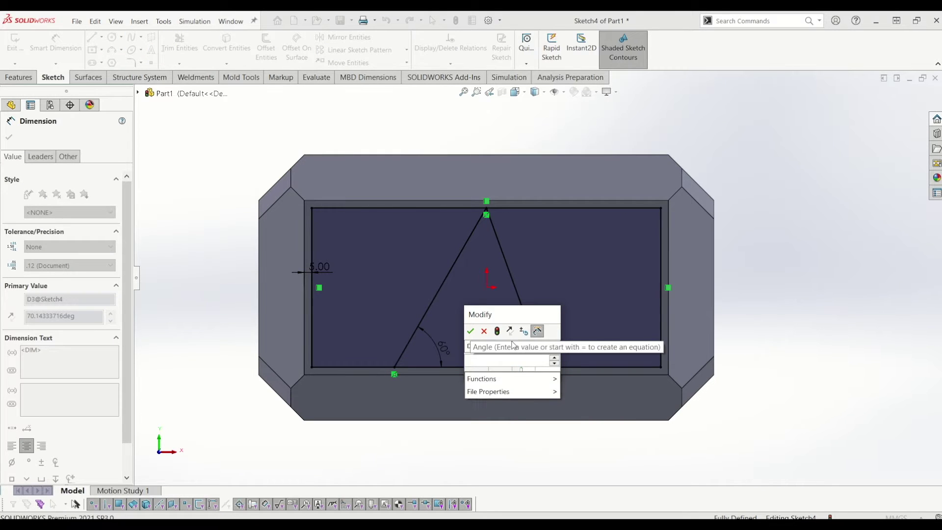
{"action": "type", "text": "60"}
{"action": "key", "text": "Return"}
{"action": "key", "text": "Escape"}
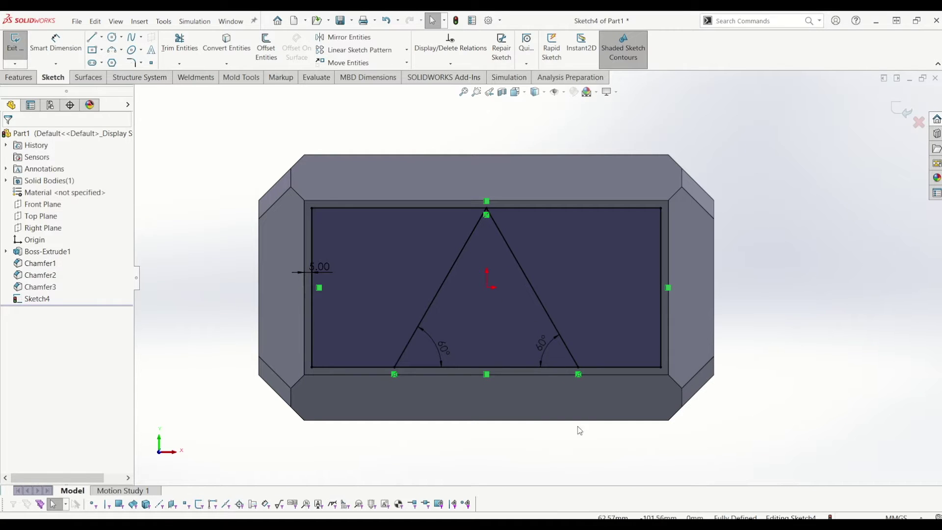
Draw a vertical line from the triangle's apex to the midpoint of the rectangle's lower edge
{"action": "left_click", "coordinate": [92, 37]}
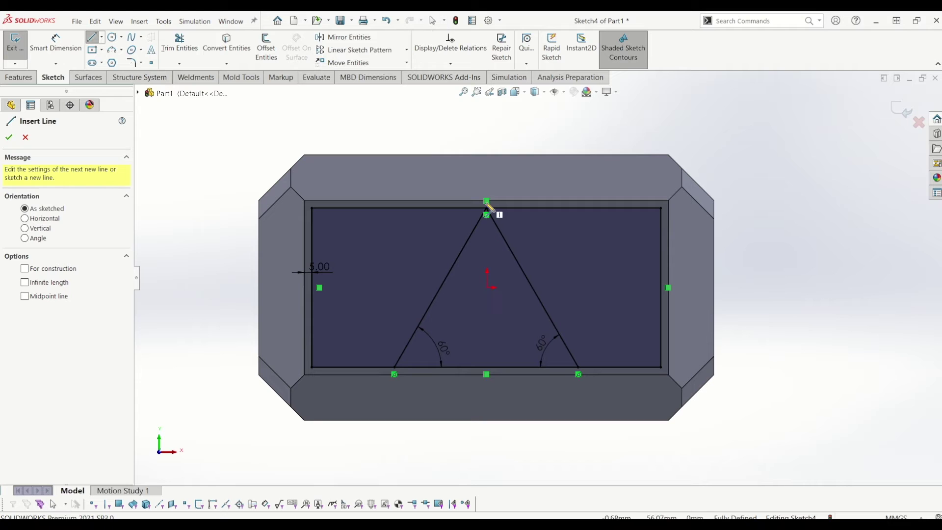
{"action": "mouse_move", "coordinate": [487, 213]}
{"action": "left_mouse_down"}
{"action": "mouse_move", "coordinate": [492, 366]}
{"action": "mouse_move", "coordinate": [503, 374]}
{"action": "mouse_move", "coordinate": [486, 367]}
{"action": "left_mouse_up"}
{"action": "key", "text": "Escape"}
{"action": "scroll", "coordinate": [570, 280], "scroll_direction": "down", "scroll_amount": 1}
{"action": "scroll", "coordinate": [566, 281], "scroll_direction": "up", "scroll_amount": 3}
Convert all of the sketch's lines to construction geometry
{"action": "left_click_drag", "start_coordinate": [316, 165], "coordinate": [713, 461]}
{"action": "key", "text": "ctrl+a"}
{"action": "scroll", "coordinate": [437, 267], "scroll_direction": "down", "scroll_amount": 3}
{"action": "scroll", "coordinate": [639, 338], "scroll_direction": "up", "scroll_amount": 1}
{"action": "left_click", "coordinate": [61, 289]}
{"action": "left_click", "coordinate": [846, 423]}
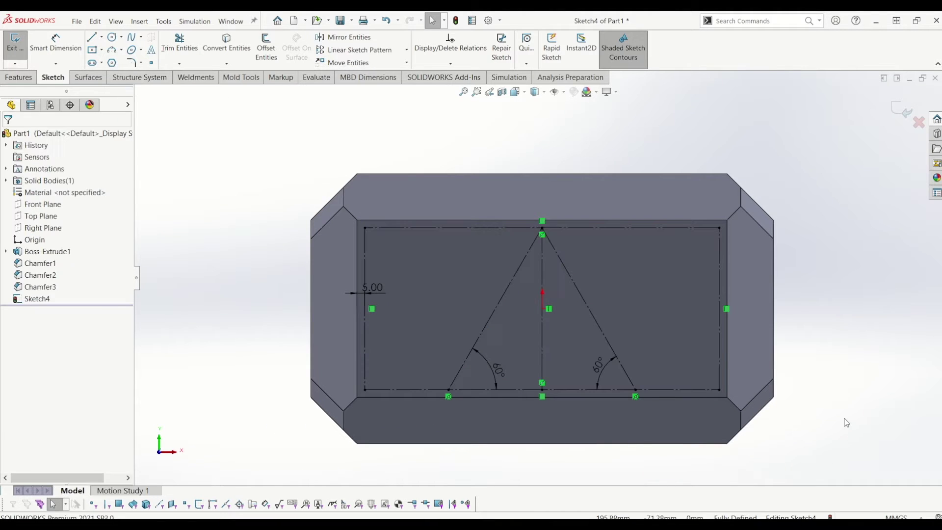
Adjust the placement of the two 60° dimensions and move the 5 mm offset dimension outside the rectangle
{"action": "scroll", "coordinate": [622, 370], "scroll_direction": "down", "scroll_amount": 1}
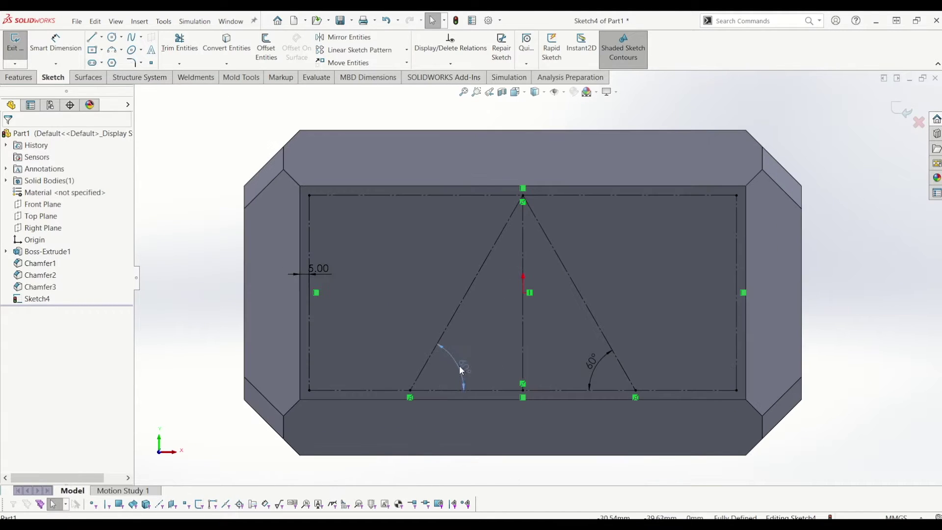
{"action": "left_click", "coordinate": [459, 366]}
{"action": "left_click", "coordinate": [588, 359]}
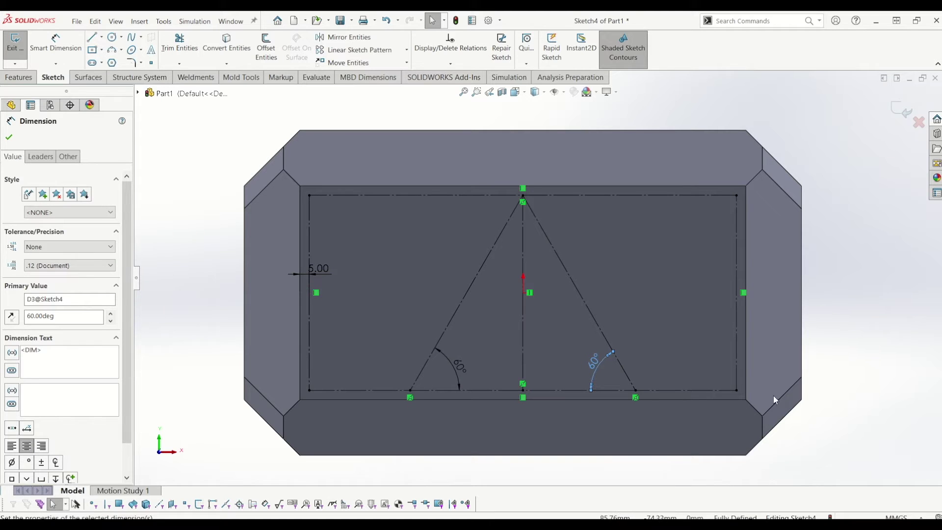
{"action": "left_click_drag", "start_coordinate": [313, 270], "coordinate": [250, 251]}
{"action": "left_click", "coordinate": [483, 391]}
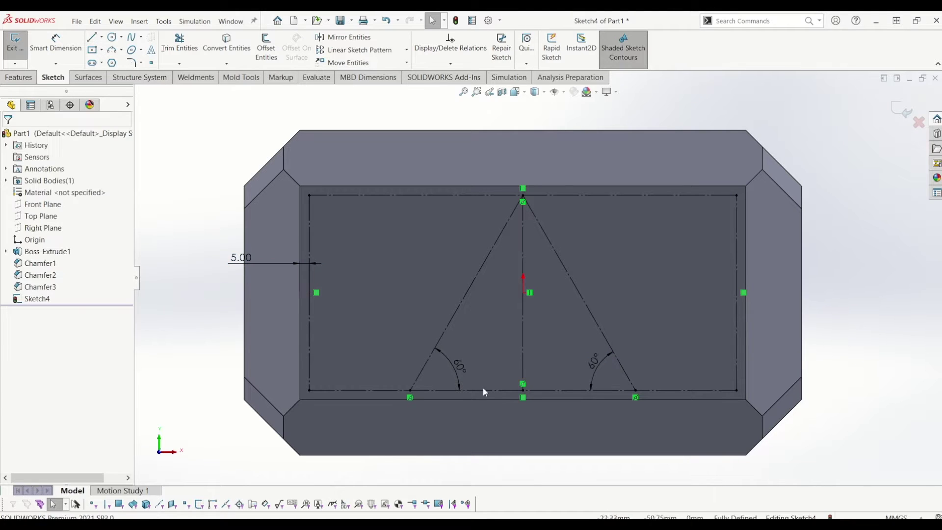
Sketch a leaf shape from two three-point arcs, radii about 54 and 58 mm, between the triangle's lower right corner and a point near the origin
{"action": "left_click", "coordinate": [118, 51]}
{"action": "scroll", "coordinate": [569, 314], "scroll_direction": "down", "scroll_amount": 2}
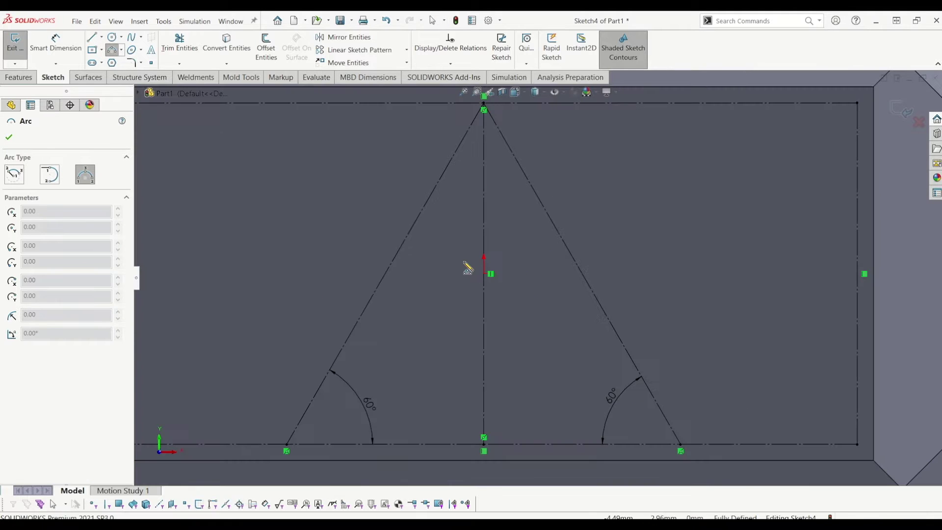
{"action": "left_click", "coordinate": [468, 255]}
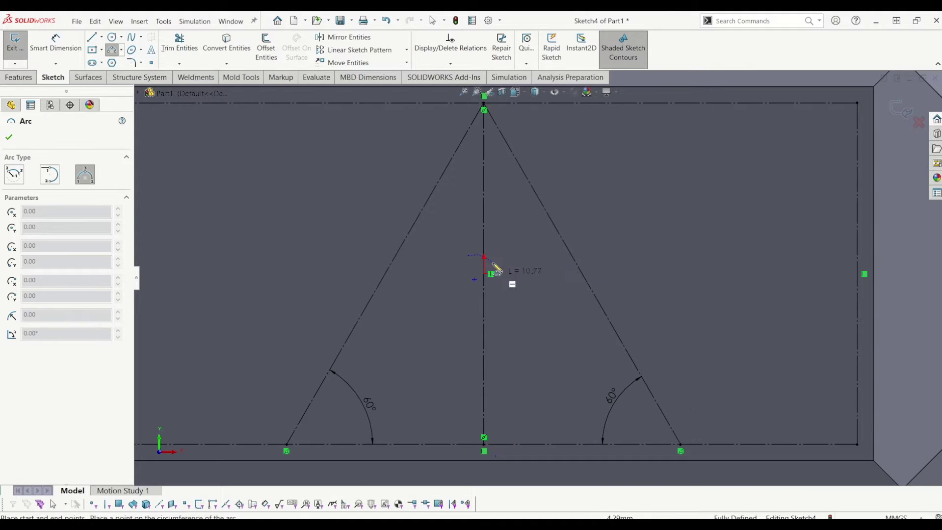
{"action": "left_click", "coordinate": [683, 446]}
{"action": "left_click", "coordinate": [681, 446]}
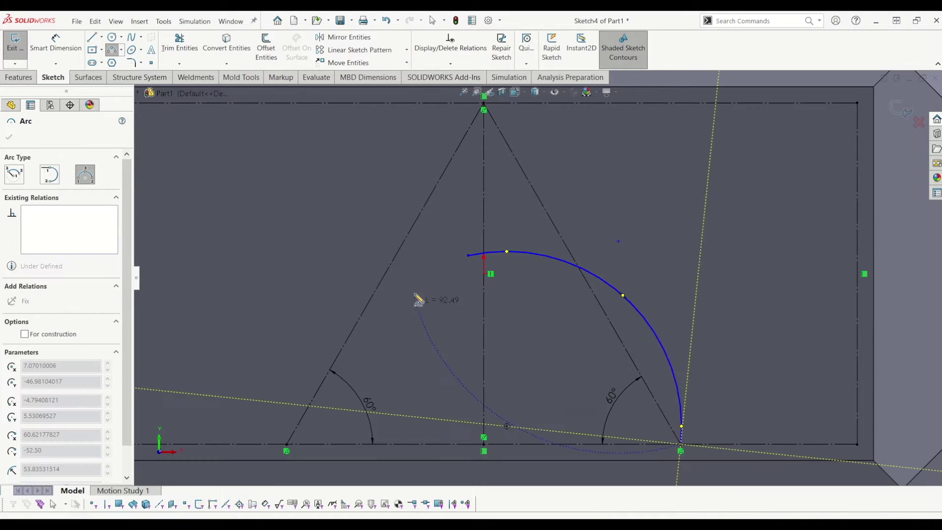
{"action": "left_click", "coordinate": [468, 255]}
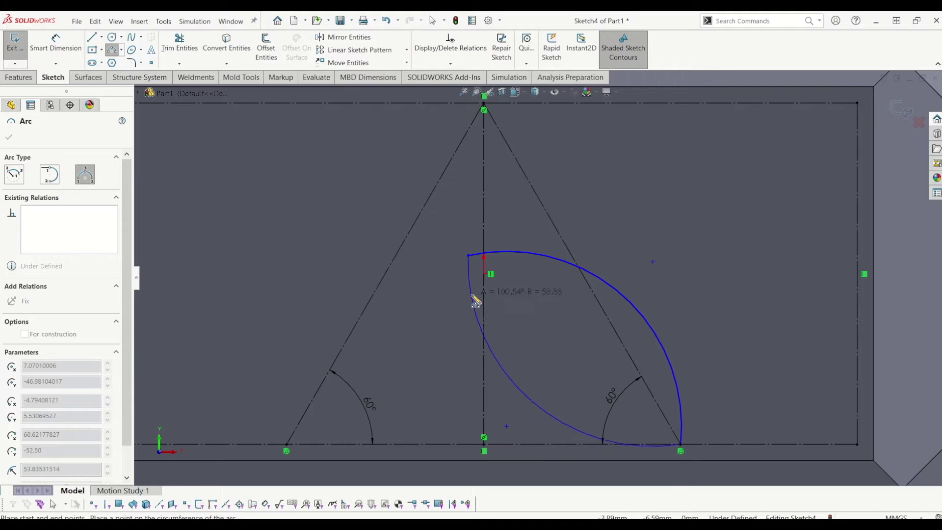
{"action": "left_click", "coordinate": [474, 301]}
{"action": "key", "text": "Escape"}
Shift the leaf's free tip slightly down and left, and make its two arcs equal
{"action": "left_click_drag", "start_coordinate": [468, 255], "coordinate": [455, 264]}
{"action": "left_click", "coordinate": [179, 47]}
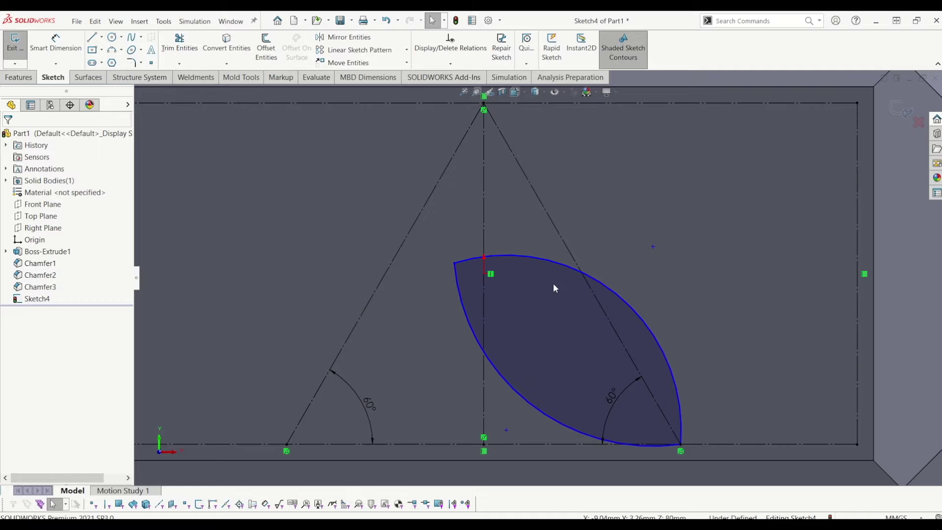
{"action": "left_click", "coordinate": [551, 263]}
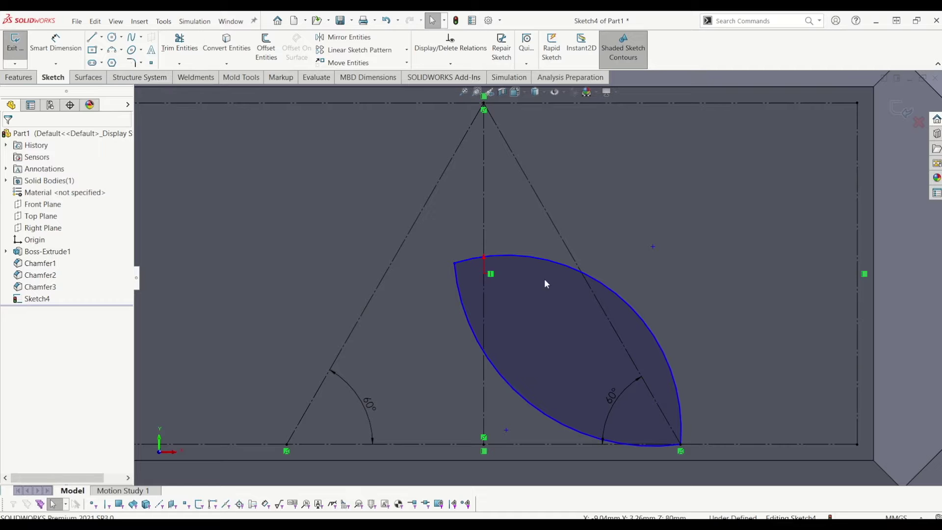
{"action": "left_click", "coordinate": [475, 337], "text": "ctrl"}
{"action": "left_click", "coordinate": [13, 360]}
{"action": "key", "text": "Escape"}
{"action": "scroll", "coordinate": [525, 288], "scroll_direction": "down", "scroll_amount": 2}
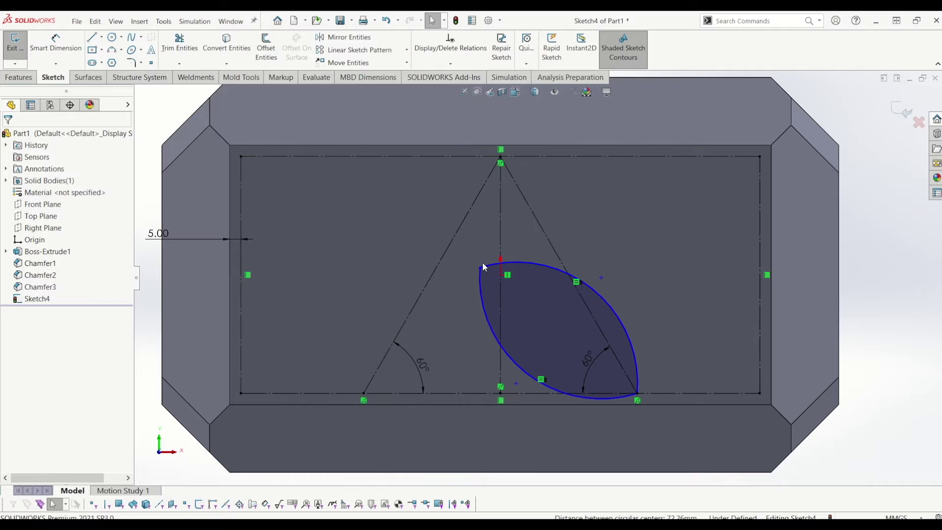
Pull the leaf's free tip slightly down and left, and dimension its upper arc with a 55 mm radius
{"action": "mouse_move", "coordinate": [479, 268]}
{"action": "left_mouse_down"}
{"action": "mouse_move", "coordinate": [448, 246]}
{"action": "mouse_move", "coordinate": [493, 273]}
{"action": "mouse_move", "coordinate": [485, 260]}
{"action": "mouse_move", "coordinate": [507, 307]}
{"action": "mouse_move", "coordinate": [488, 274]}
{"action": "mouse_move", "coordinate": [494, 307]}
{"action": "mouse_move", "coordinate": [468, 276]}
{"action": "left_mouse_up"}
{"action": "left_click", "coordinate": [74, 37]}
{"action": "scroll", "coordinate": [575, 293], "scroll_direction": "down", "scroll_amount": 2}
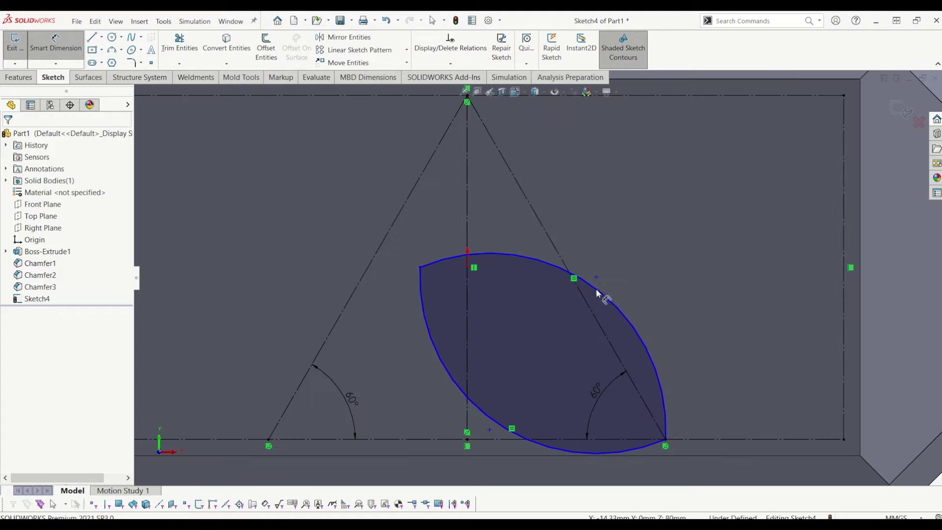
{"action": "left_click", "coordinate": [603, 295]}
{"action": "left_click", "coordinate": [637, 260]}
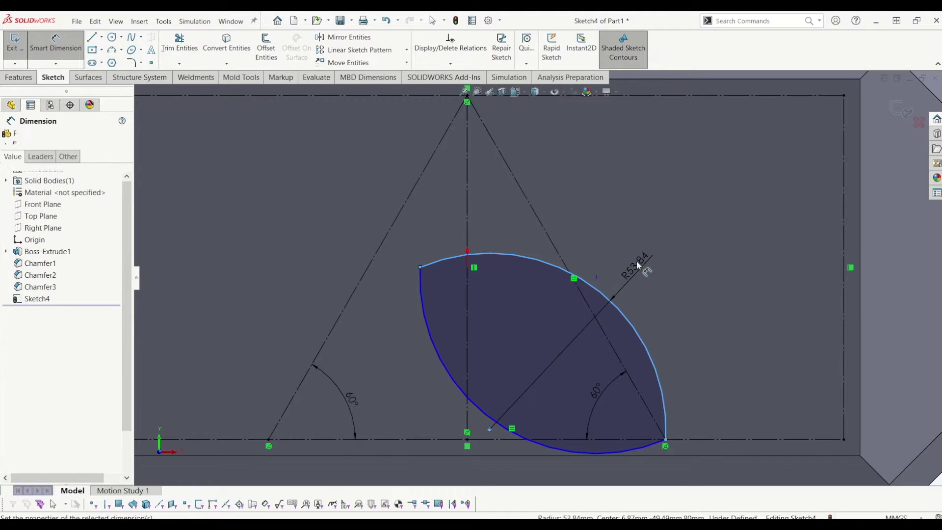
{"action": "type", "text": "55"}
{"action": "key", "text": "Return"}
{"action": "key", "text": "Escape"}
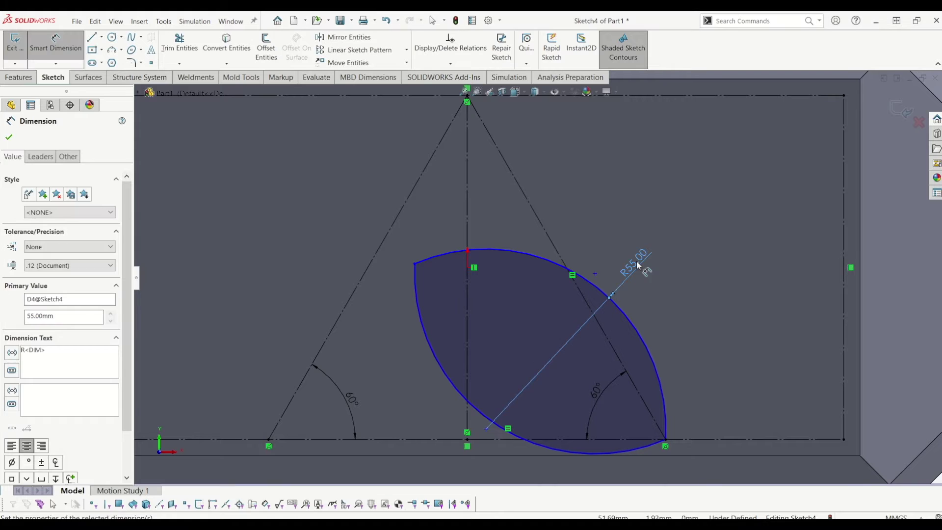
Shift the leaf's free tip up and right, and dimension it 2 mm vertically from the origin
{"action": "left_click_drag", "start_coordinate": [417, 265], "coordinate": [448, 252]}
{"action": "left_click", "coordinate": [64, 44]}
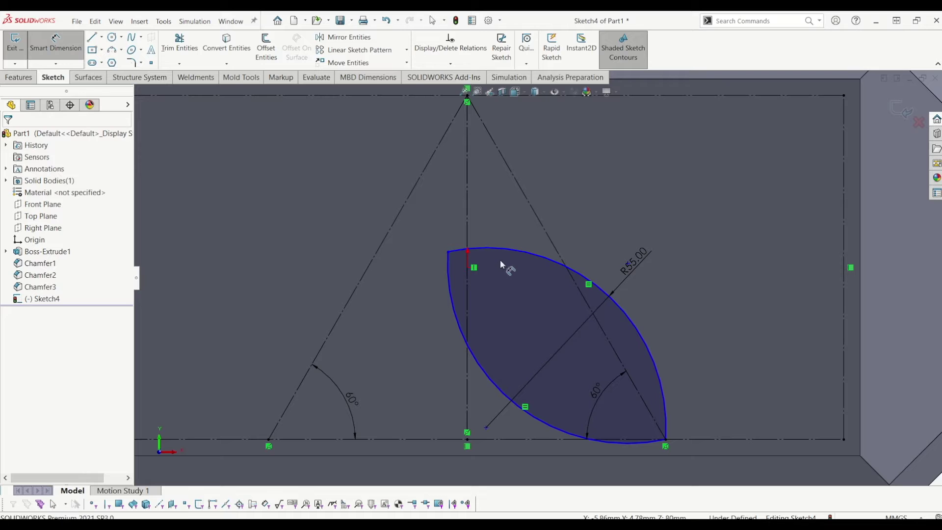
{"action": "scroll", "coordinate": [463, 260], "scroll_direction": "down", "scroll_amount": 2}
{"action": "left_click", "coordinate": [455, 253]}
{"action": "left_click", "coordinate": [418, 265]}
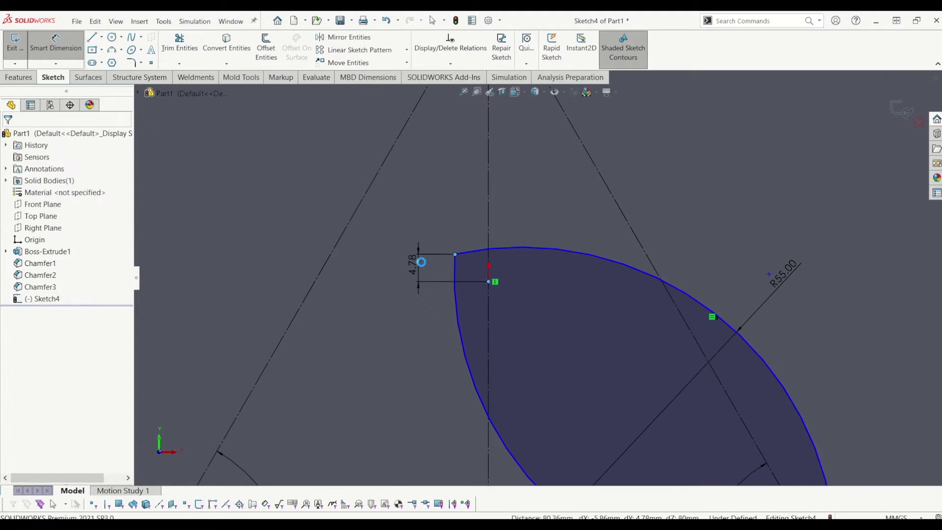
{"action": "type", "text": "2.00mm"}
{"action": "key", "text": "Return"}
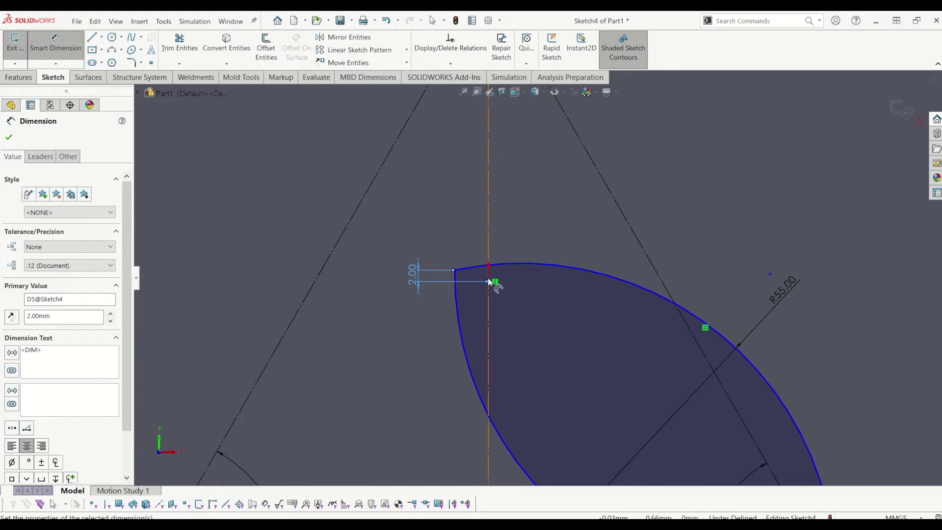
Dimension the leaf's free tip 15 mm horizontally from the origin, and move the 2 mm dimension text lower for clarity
{"action": "key", "text": "Escape"}
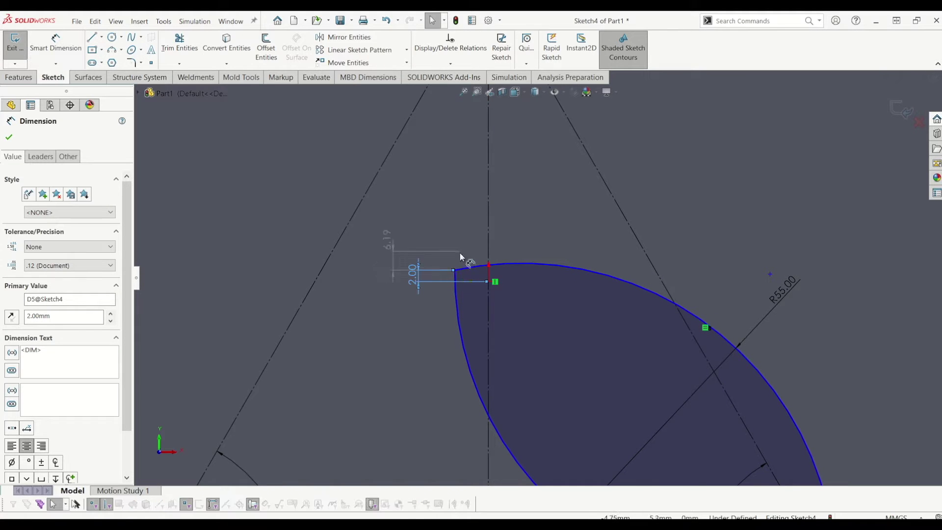
{"action": "left_click_drag", "start_coordinate": [454, 272], "coordinate": [475, 233]}
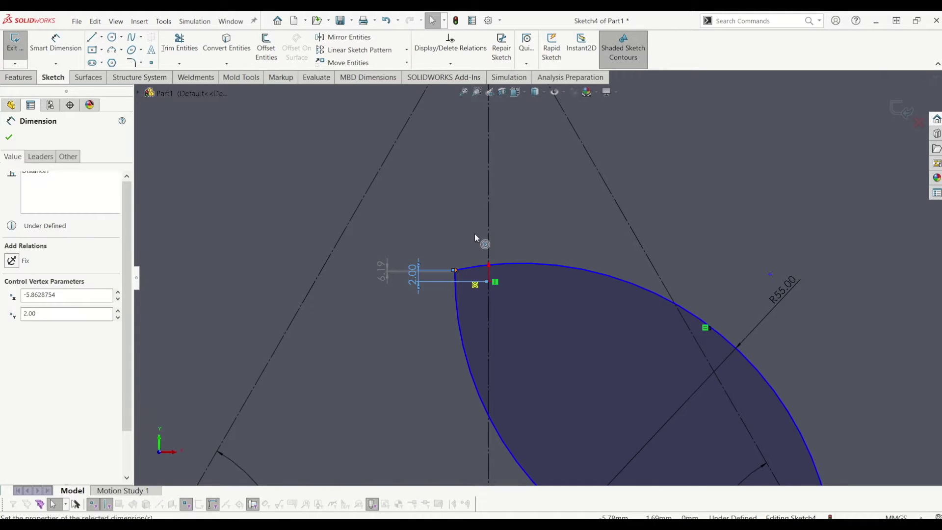
{"action": "left_click", "coordinate": [52, 41]}
{"action": "left_click", "coordinate": [456, 270]}
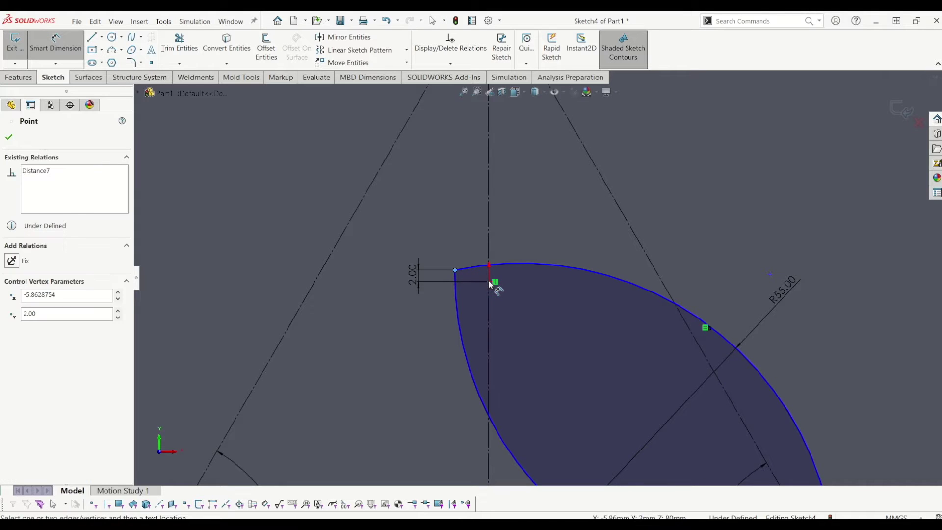
{"action": "left_click", "coordinate": [488, 281]}
{"action": "left_click", "coordinate": [479, 240]}
{"action": "type", "text": "15"}
{"action": "key", "text": "Return"}
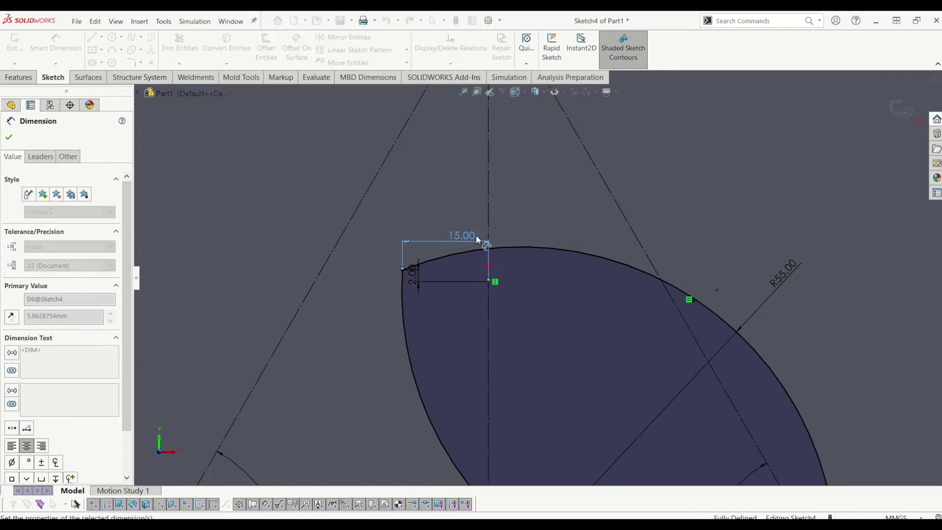
{"action": "key", "text": "Escape"}
{"action": "scroll", "coordinate": [539, 285], "scroll_direction": "up", "scroll_amount": 5}
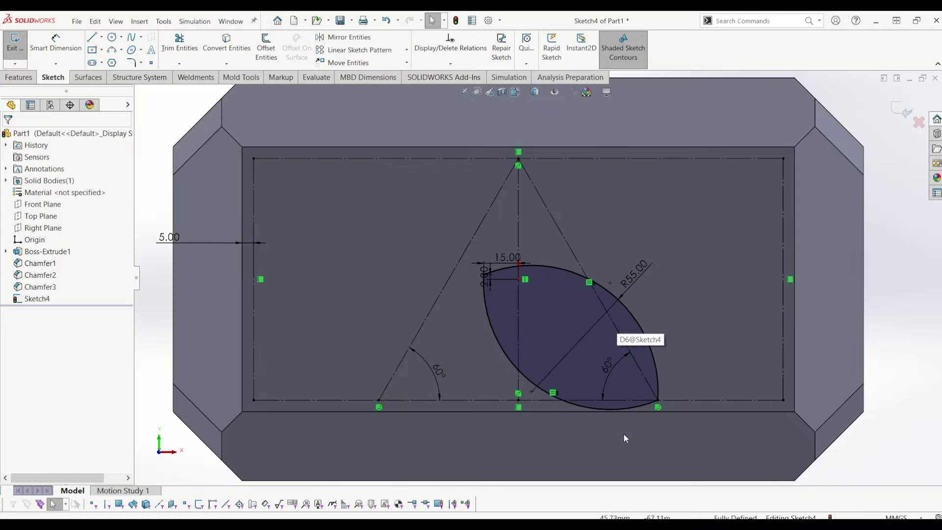
{"action": "scroll", "coordinate": [623, 437], "scroll_direction": "down", "scroll_amount": 1}
{"action": "scroll", "coordinate": [460, 262], "scroll_direction": "down", "scroll_amount": 1}
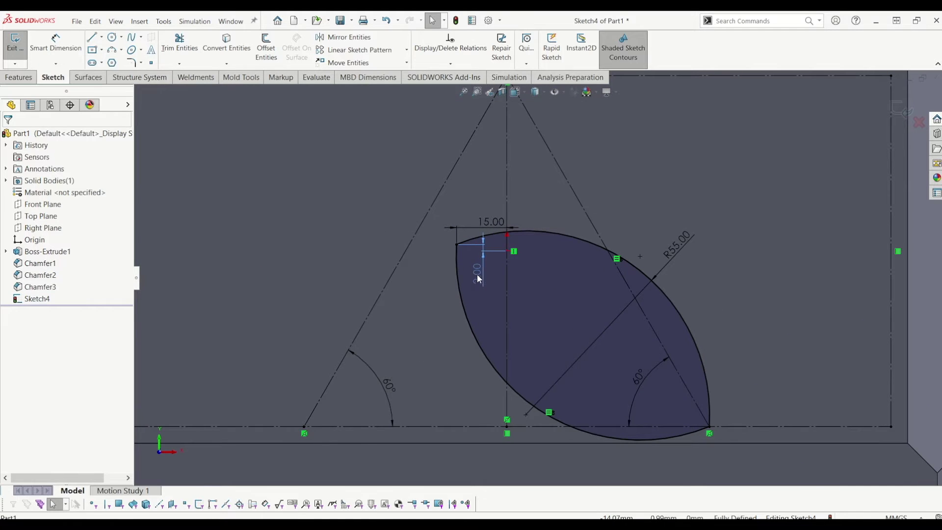
Offset both leaf arcs 2 mm inward to form an inner leaf outline
{"action": "key", "text": "f"}
{"action": "left_click", "coordinate": [268, 49]}
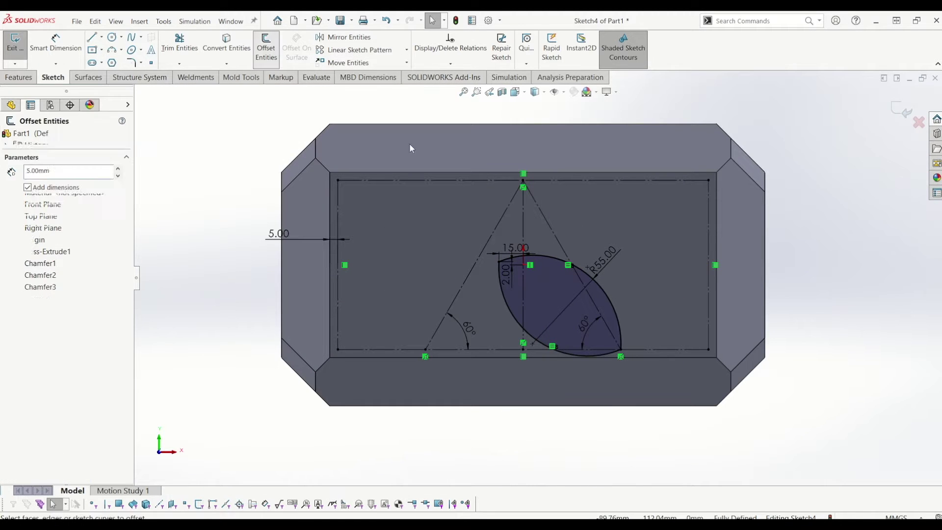
{"action": "scroll", "coordinate": [463, 261], "scroll_direction": "down", "scroll_amount": 3}
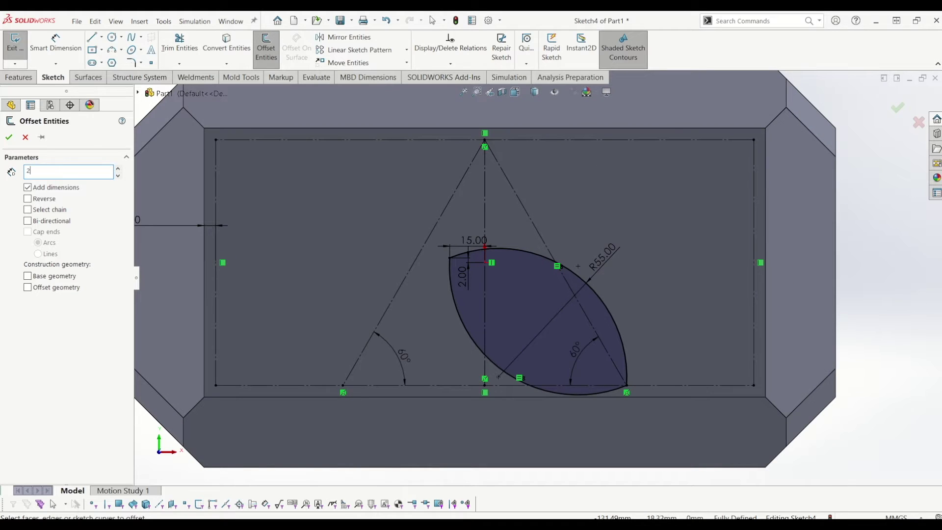
{"action": "type", "text": "2"}
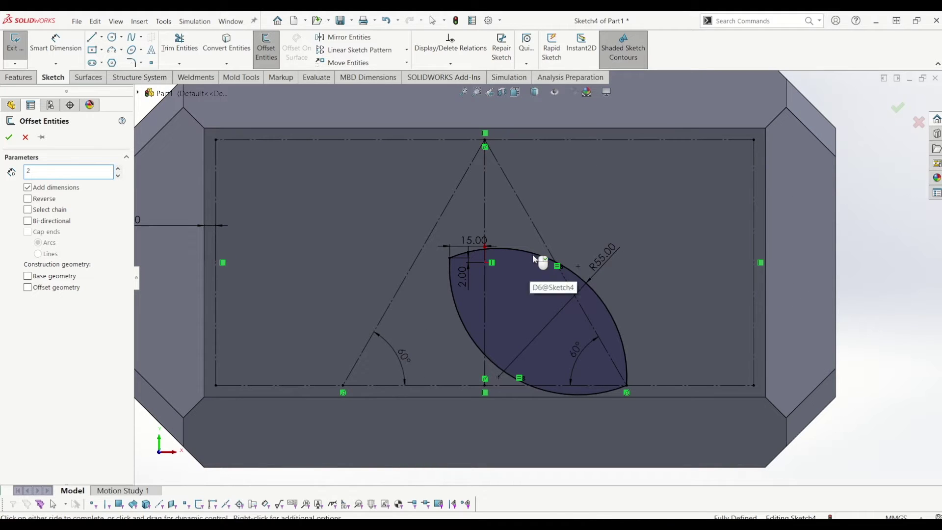
{"action": "left_click", "coordinate": [534, 255]}
{"action": "left_click", "coordinate": [454, 297]}
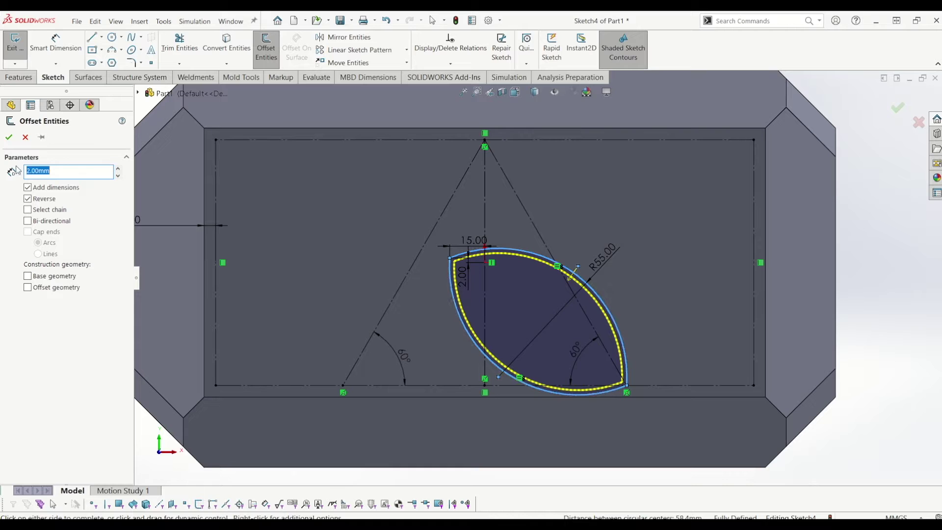
{"action": "left_click", "coordinate": [8, 136]}
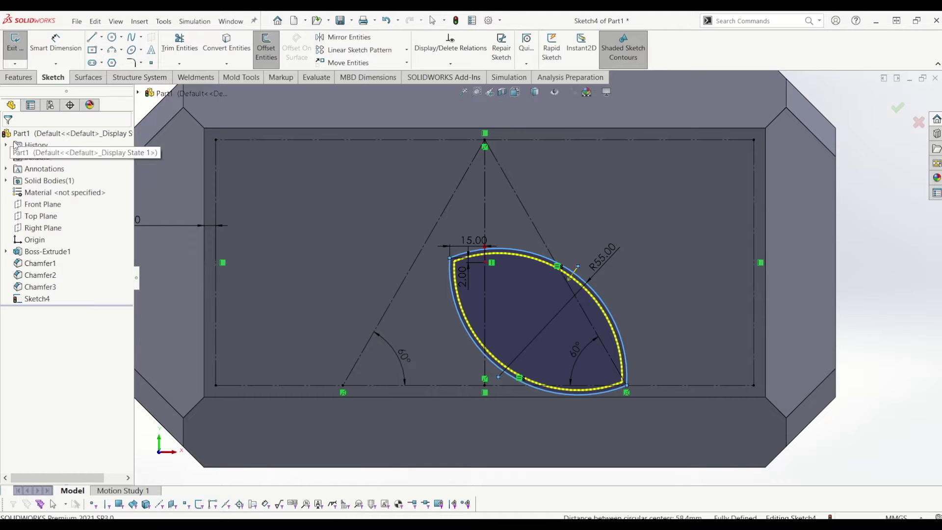
Mirror the four inner and outer leaf arcs about the triangle's vertical centerline, keeping the originals
{"action": "scroll", "coordinate": [457, 300], "scroll_direction": "up", "scroll_amount": 3}
{"action": "scroll", "coordinate": [458, 292], "scroll_direction": "down", "scroll_amount": 2}
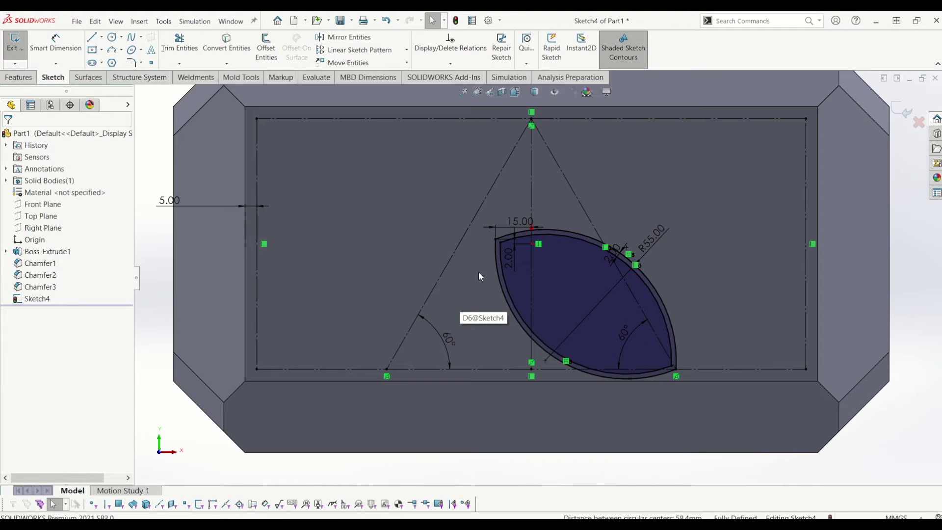
{"action": "left_click", "coordinate": [559, 232]}
{"action": "left_click", "coordinate": [559, 236], "text": "ctrl"}
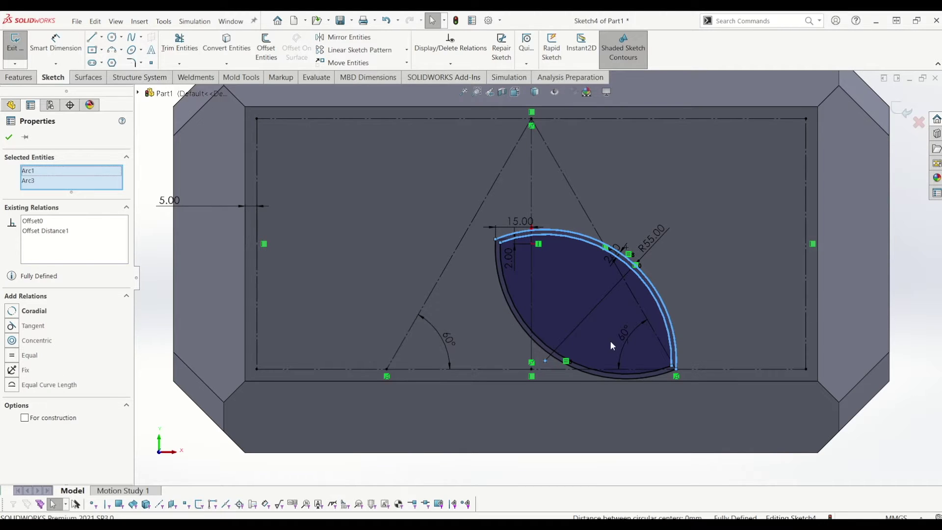
{"action": "left_click", "coordinate": [502, 287], "text": "ctrl"}
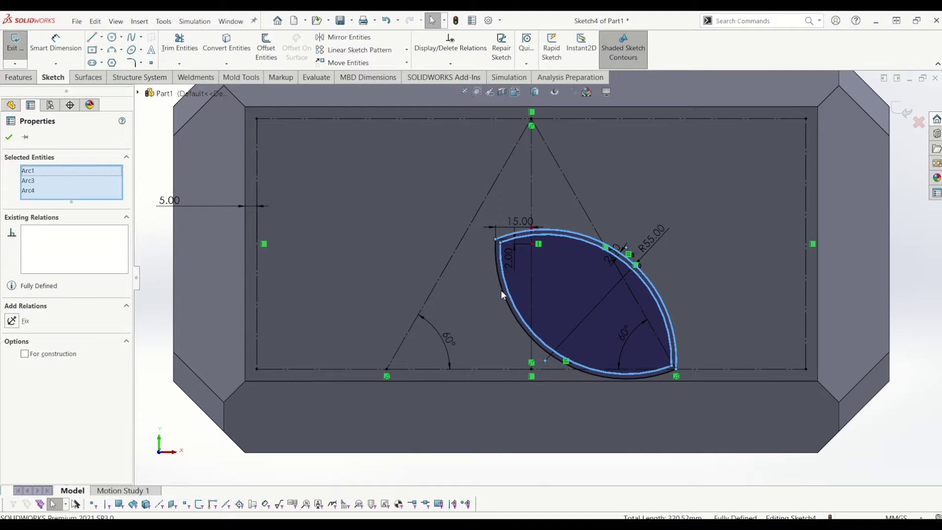
{"action": "left_click", "coordinate": [501, 290], "text": "ctrl"}
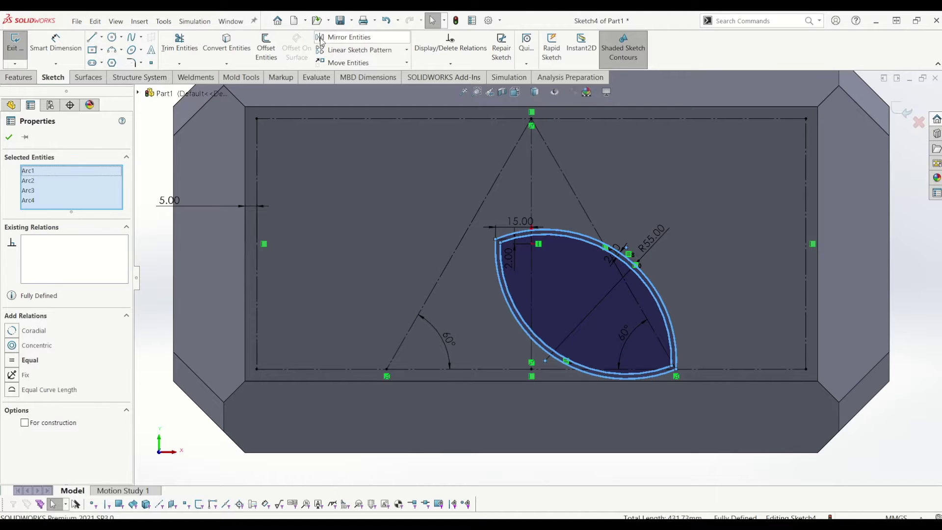
{"action": "left_click", "coordinate": [343, 38]}
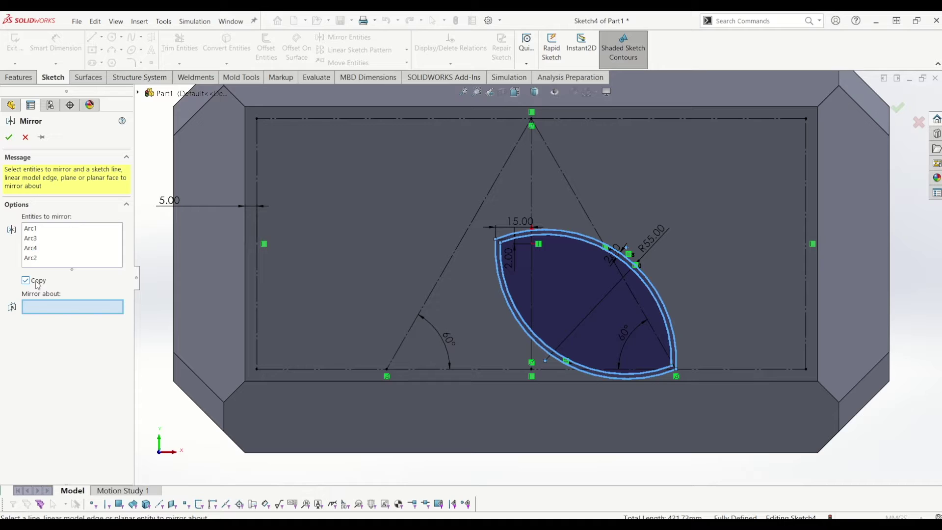
{"action": "left_click", "coordinate": [531, 176]}
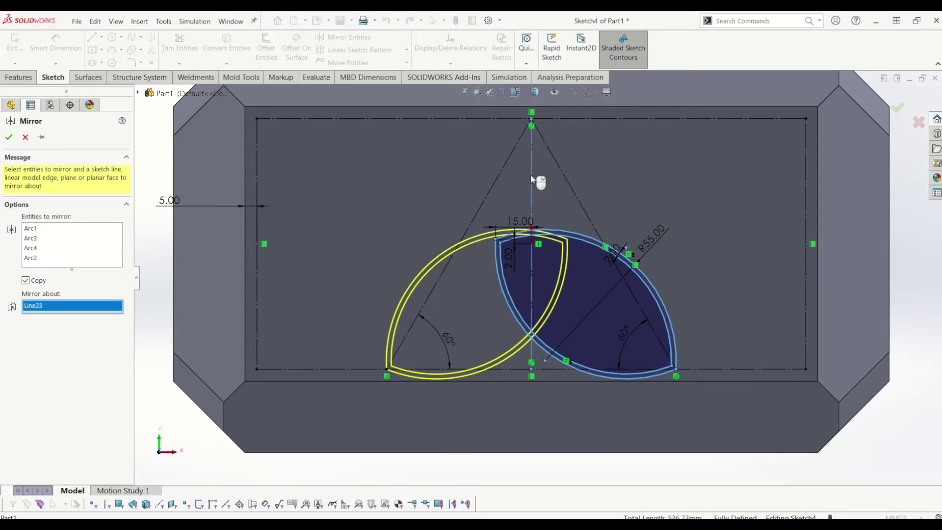
{"action": "left_click", "coordinate": [10, 137]}
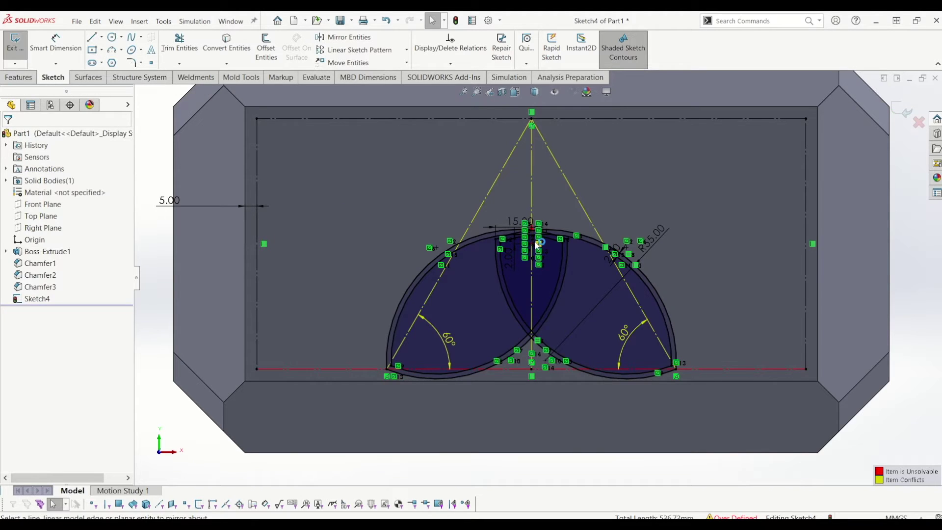
Delete the 60° dimension at the triangle's lower left corner to resolve the over-defined sketch
{"action": "scroll", "coordinate": [606, 302], "scroll_direction": "up", "scroll_amount": 2}
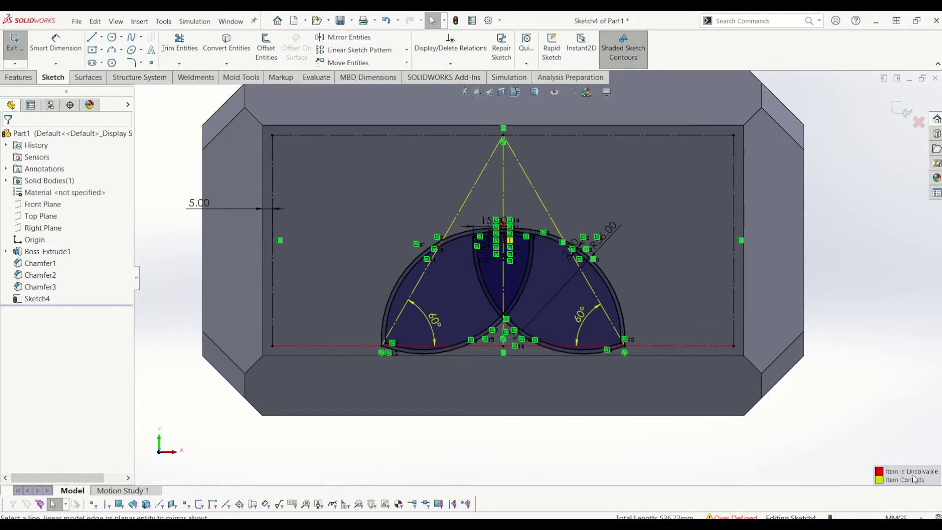
{"action": "scroll", "coordinate": [407, 339], "scroll_direction": "down", "scroll_amount": 2}
{"action": "left_click_drag", "start_coordinate": [457, 293], "coordinate": [460, 289]}
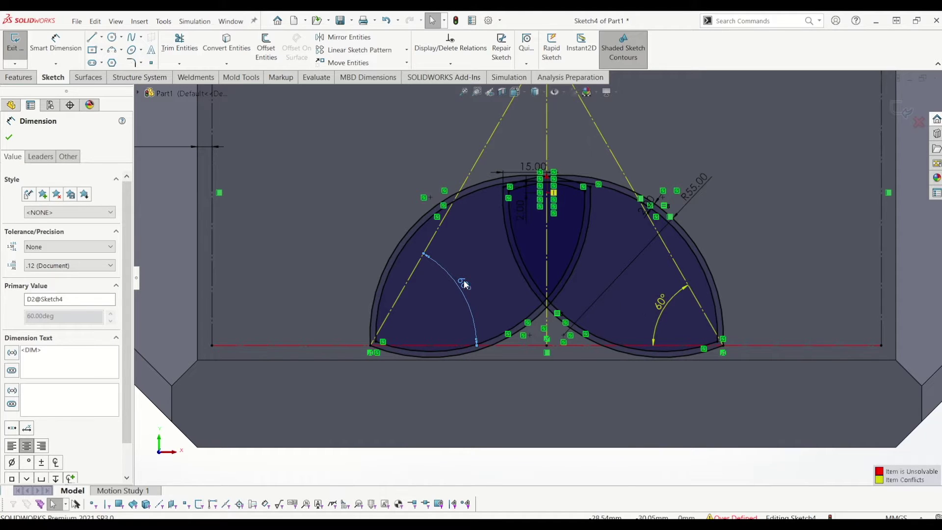
{"action": "key", "text": "Delete"}
Draw a three-point arc bulging left, radius about 54 mm, from the leaves' lower outer crossing on the centerline to the triangle's apex
{"action": "scroll", "coordinate": [463, 289], "scroll_direction": "up", "scroll_amount": 3}
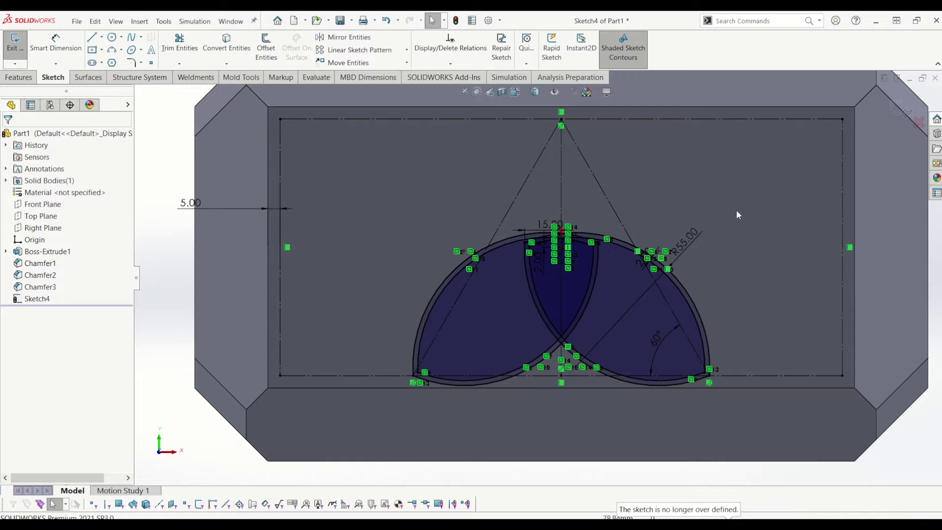
{"action": "scroll", "coordinate": [610, 250], "scroll_direction": "down", "scroll_amount": 1}
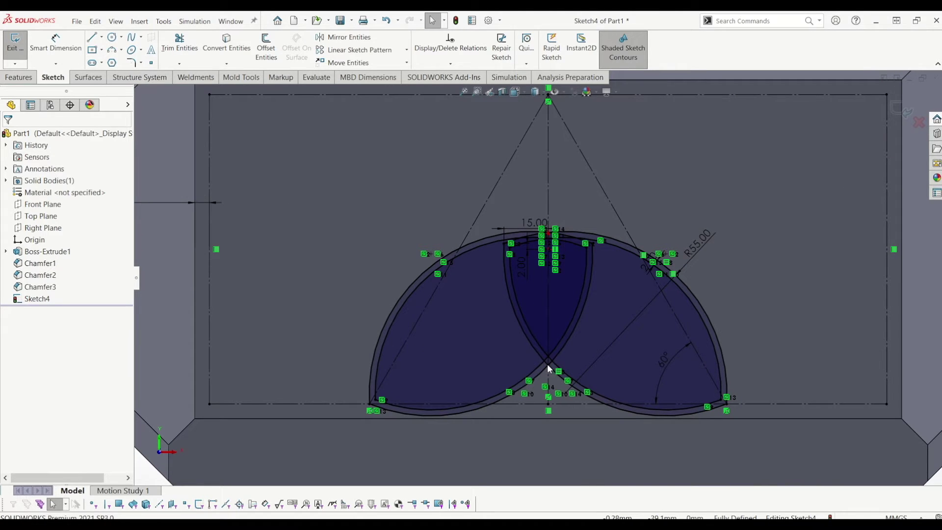
{"action": "scroll", "coordinate": [547, 368], "scroll_direction": "down", "scroll_amount": 1}
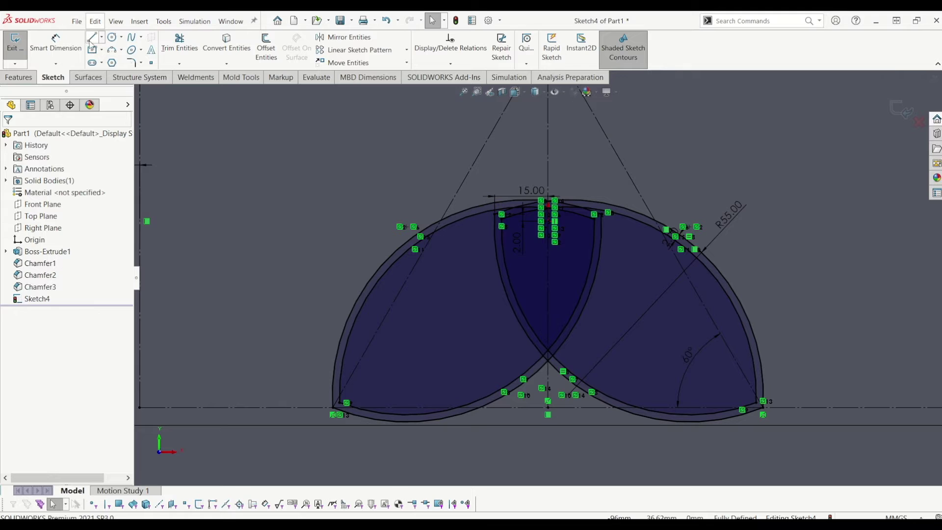
{"action": "left_click", "coordinate": [112, 51]}
{"action": "scroll", "coordinate": [558, 379], "scroll_direction": "down", "scroll_amount": 2}
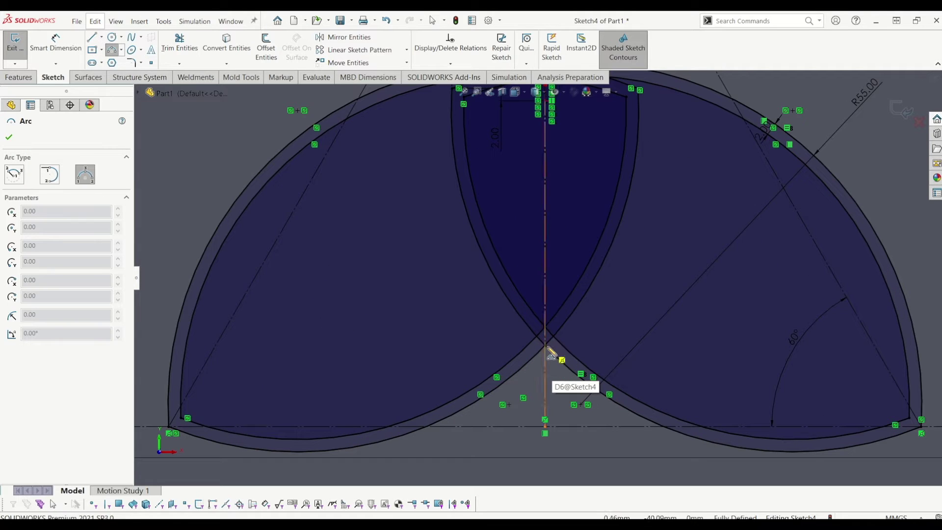
{"action": "left_click", "coordinate": [545, 347]}
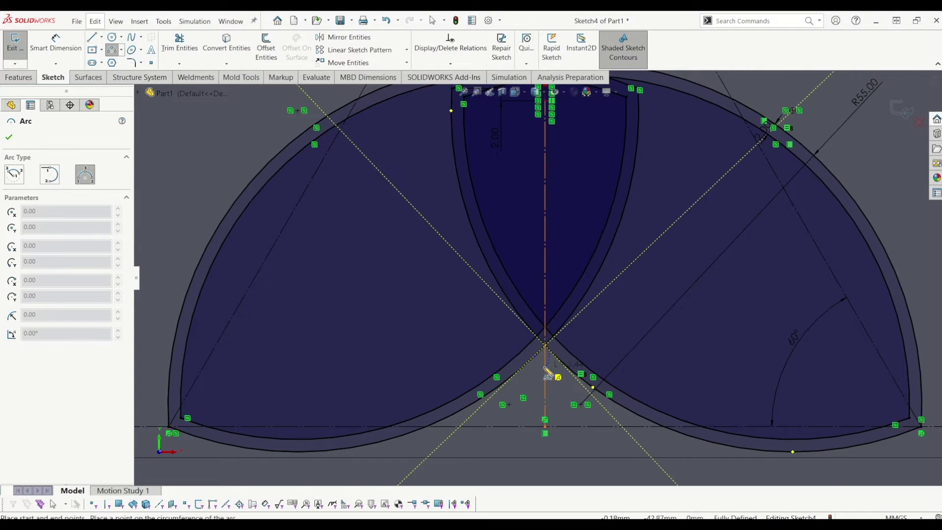
{"action": "scroll", "coordinate": [542, 275], "scroll_direction": "up", "scroll_amount": 5}
{"action": "scroll", "coordinate": [539, 155], "scroll_direction": "down", "scroll_amount": 2}
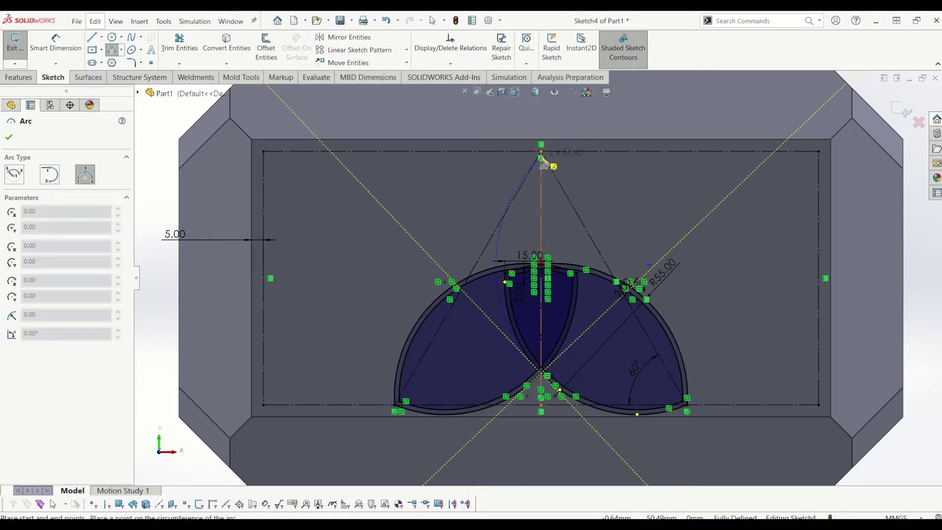
{"action": "left_click", "coordinate": [540, 152]}
{"action": "left_click", "coordinate": [493, 200]}
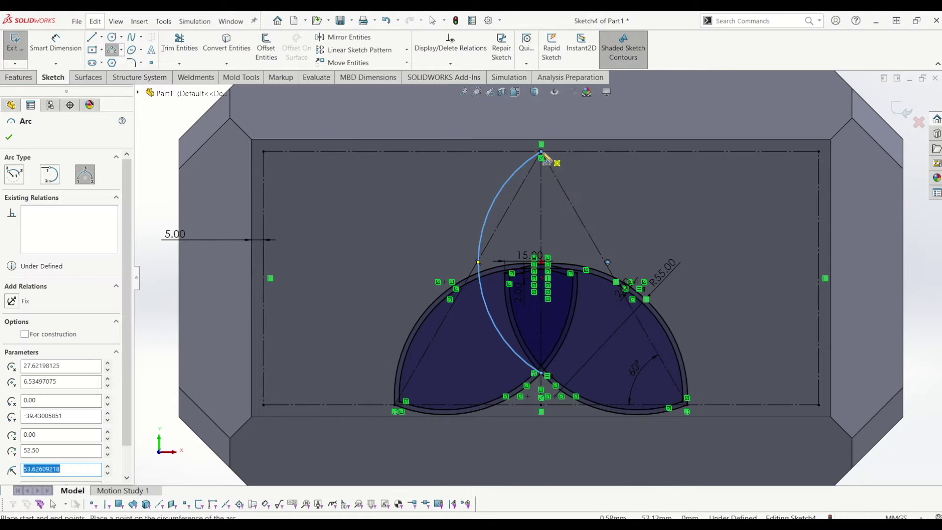
Draw a second three-point arc bulging right from the triangle's apex to the leaves' lower crossing, closing the upright leaf
{"action": "left_click", "coordinate": [541, 156]}
{"action": "scroll", "coordinate": [556, 373], "scroll_direction": "down", "scroll_amount": 4}
{"action": "left_click", "coordinate": [541, 336]}
{"action": "scroll", "coordinate": [542, 337], "scroll_direction": "up", "scroll_amount": 4}
{"action": "left_click", "coordinate": [599, 177]}
{"action": "key", "text": "Escape"}
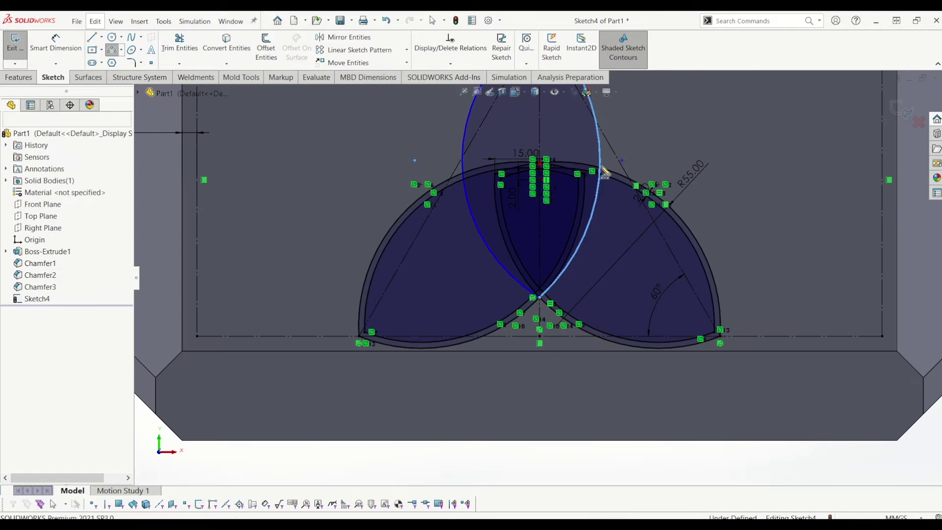
Make the upright leaf's right arc equal in radius to the R55 outer arc of the lower right leaf
{"action": "left_click", "coordinate": [599, 152]}
{"action": "left_click", "coordinate": [612, 171], "text": "ctrl"}
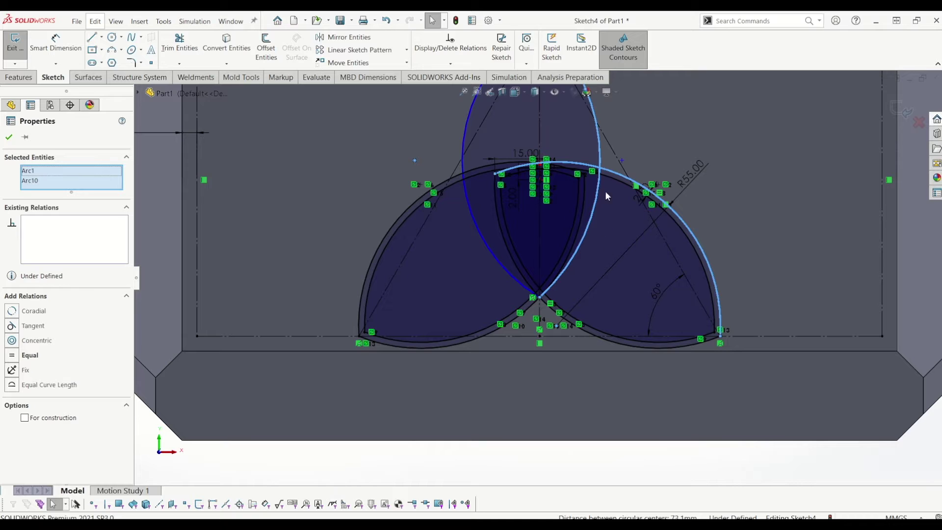
{"action": "left_click", "coordinate": [12, 358]}
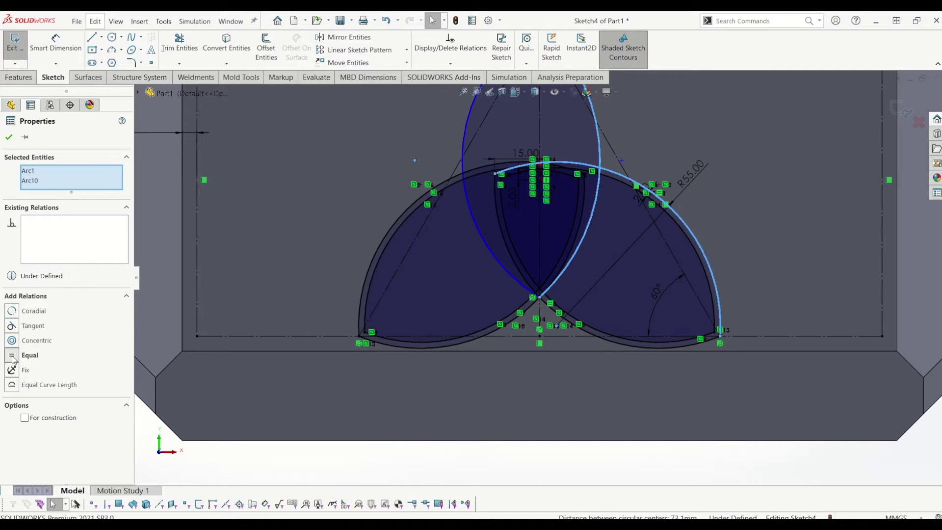
{"action": "key", "text": "Escape"}
{"action": "scroll", "coordinate": [514, 134], "scroll_direction": "up", "scroll_amount": 2}
{"action": "scroll", "coordinate": [515, 138], "scroll_direction": "down", "scroll_amount": 2}
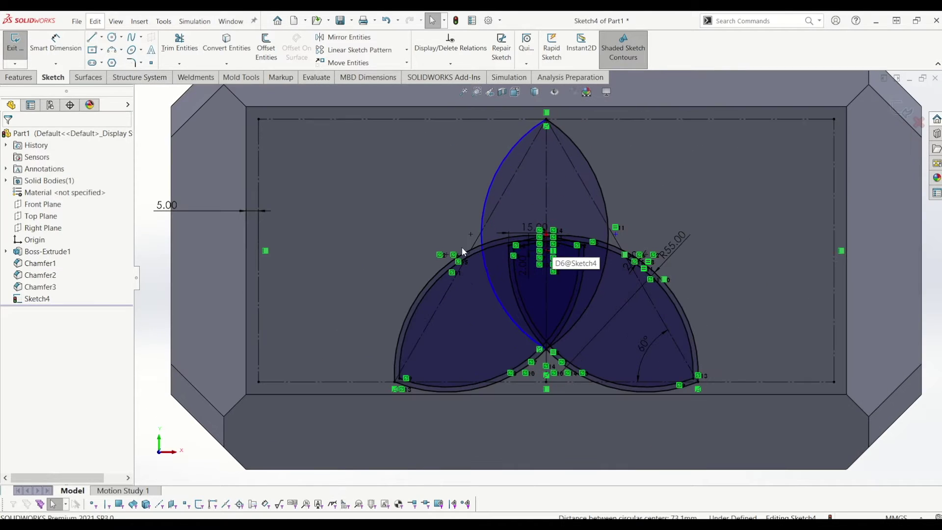
Add an equal relation between the upright leaf's left and right arcs
{"action": "left_click", "coordinate": [485, 206]}
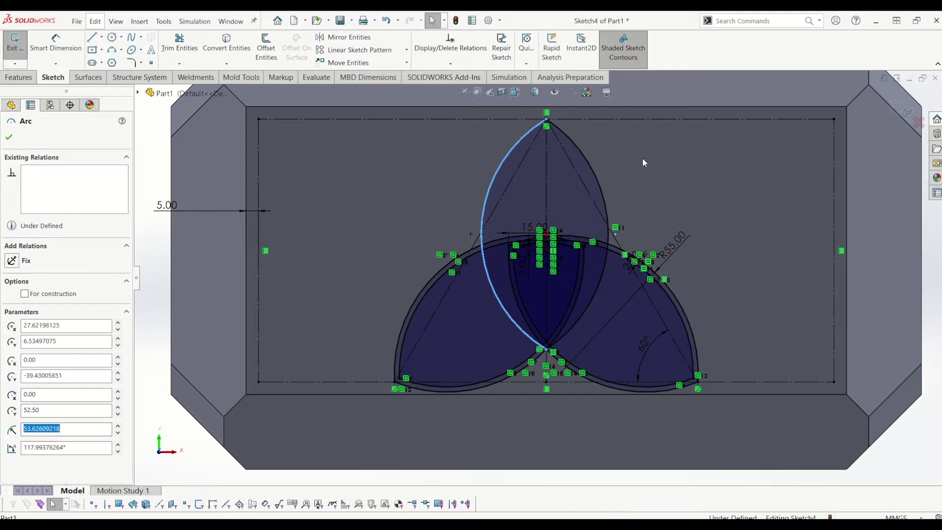
{"action": "left_click", "coordinate": [581, 154], "text": "ctrl"}
{"action": "left_click", "coordinate": [16, 354]}
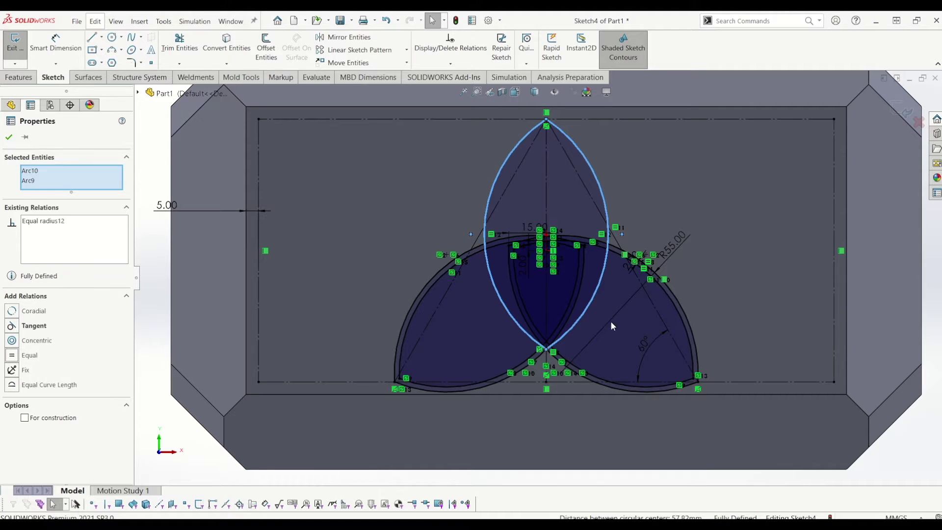
{"action": "key", "text": "Escape"}
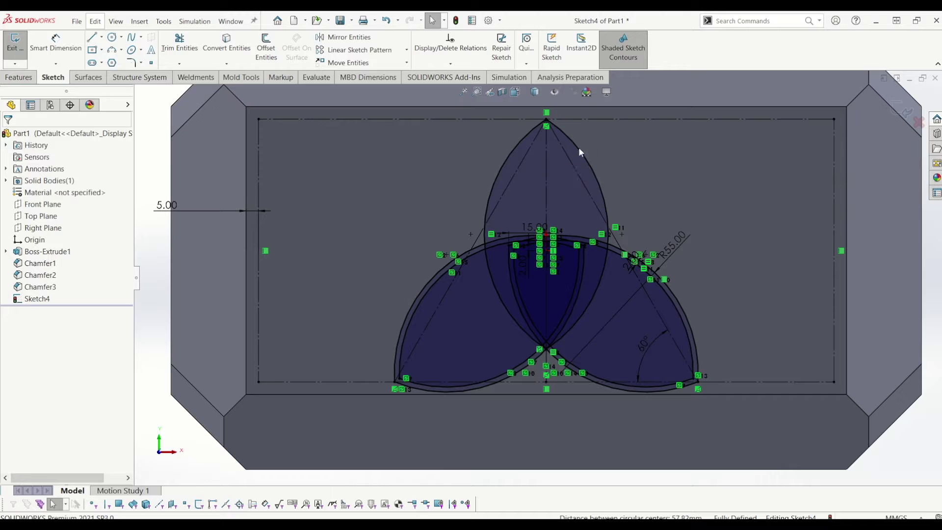
Offset both arcs of the upright leaf inward by 2 mm
{"action": "left_click", "coordinate": [266, 48]}
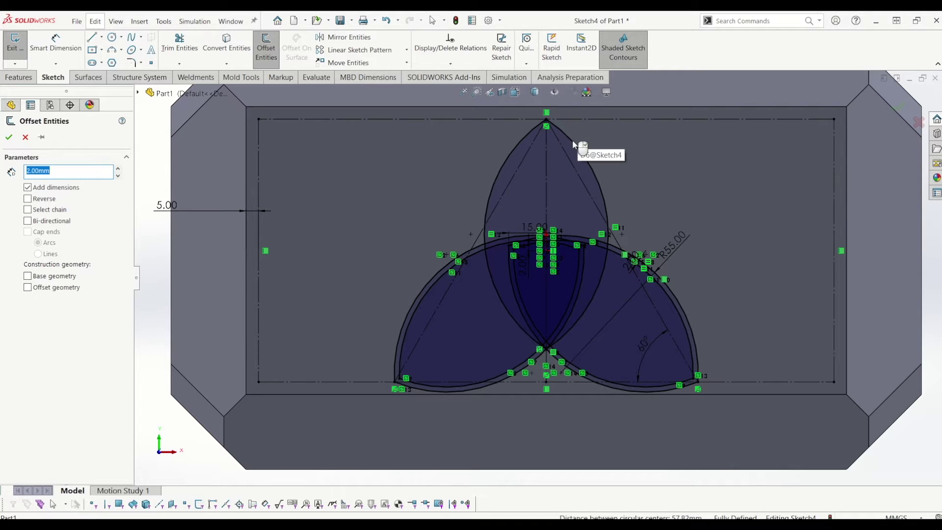
{"action": "left_click", "coordinate": [574, 144]}
{"action": "left_click", "coordinate": [517, 147]}
{"action": "left_click", "coordinate": [27, 198]}
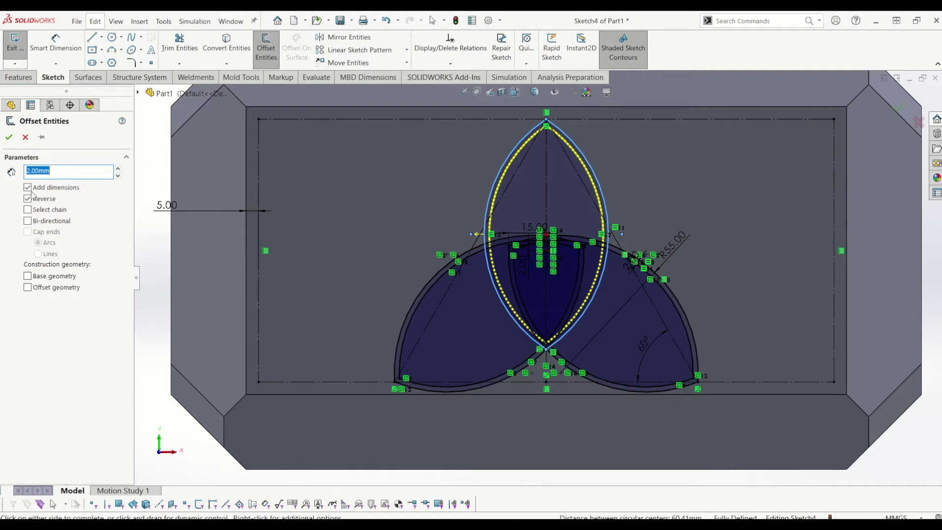
{"action": "left_click", "coordinate": [10, 138]}
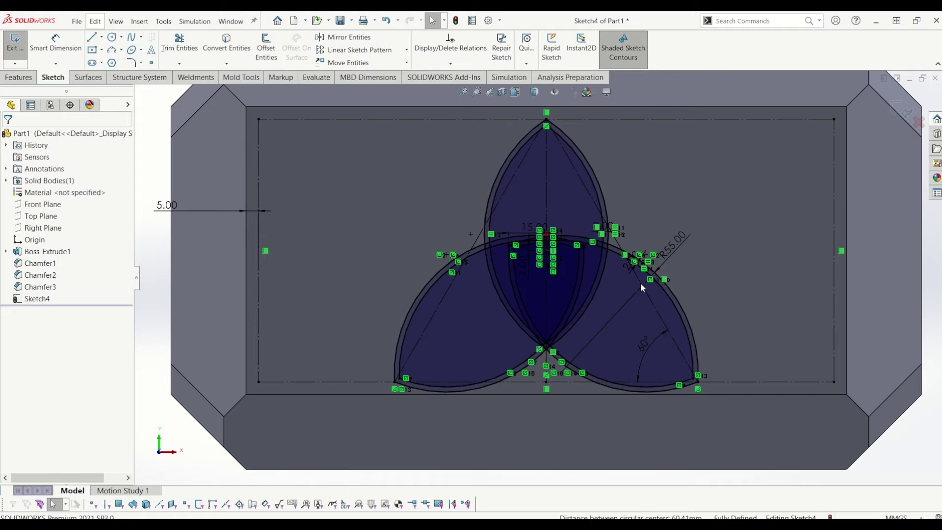
Power-trim the short segments where the side leaves' upper arcs cross the double outline on the upright leaf's left side
{"action": "scroll", "coordinate": [581, 233], "scroll_direction": "down", "scroll_amount": 3}
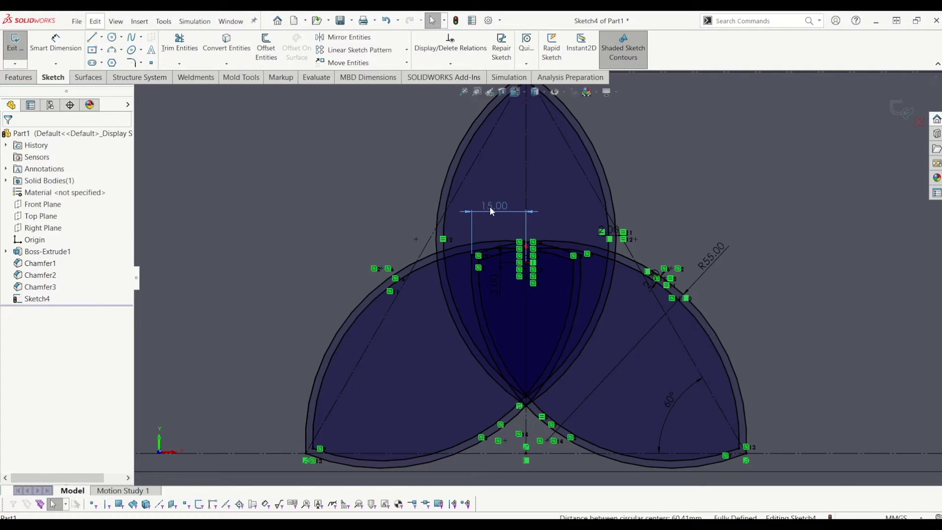
{"action": "left_click", "coordinate": [491, 209]}
{"action": "scroll", "coordinate": [557, 244], "scroll_direction": "up", "scroll_amount": 3}
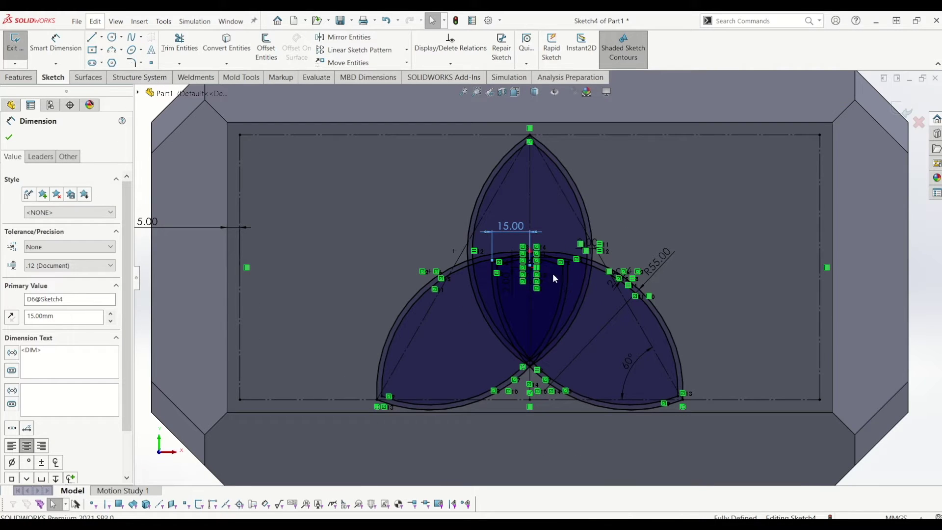
{"action": "scroll", "coordinate": [484, 233], "scroll_direction": "down", "scroll_amount": 2}
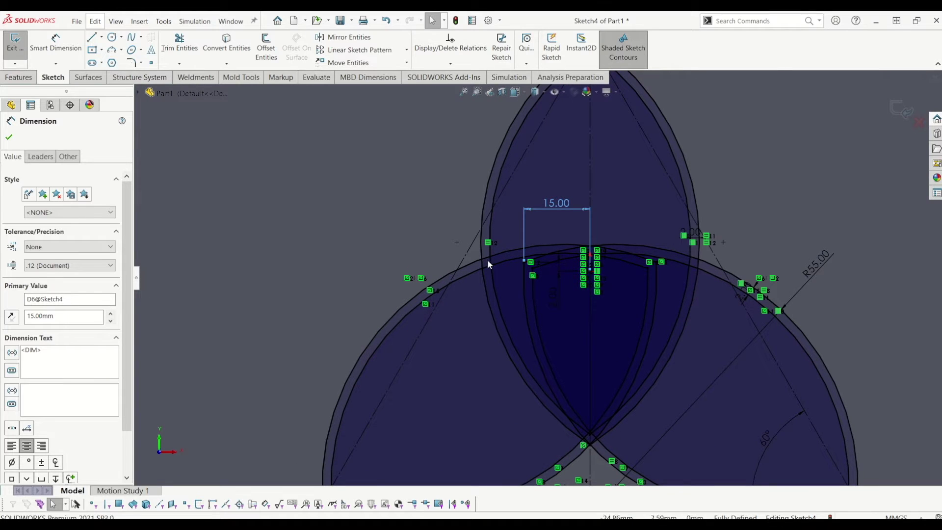
{"action": "scroll", "coordinate": [616, 415], "scroll_direction": "up", "scroll_amount": 3}
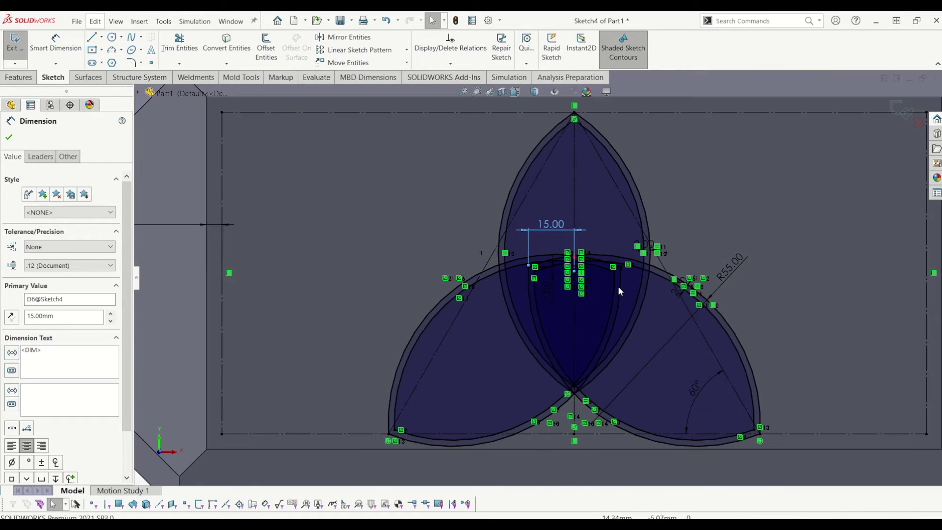
{"action": "scroll", "coordinate": [606, 287], "scroll_direction": "down", "scroll_amount": 3}
{"action": "scroll", "coordinate": [601, 264], "scroll_direction": "up", "scroll_amount": 1}
{"action": "left_click", "coordinate": [180, 43]}
{"action": "scroll", "coordinate": [476, 255], "scroll_direction": "down", "scroll_amount": 5}
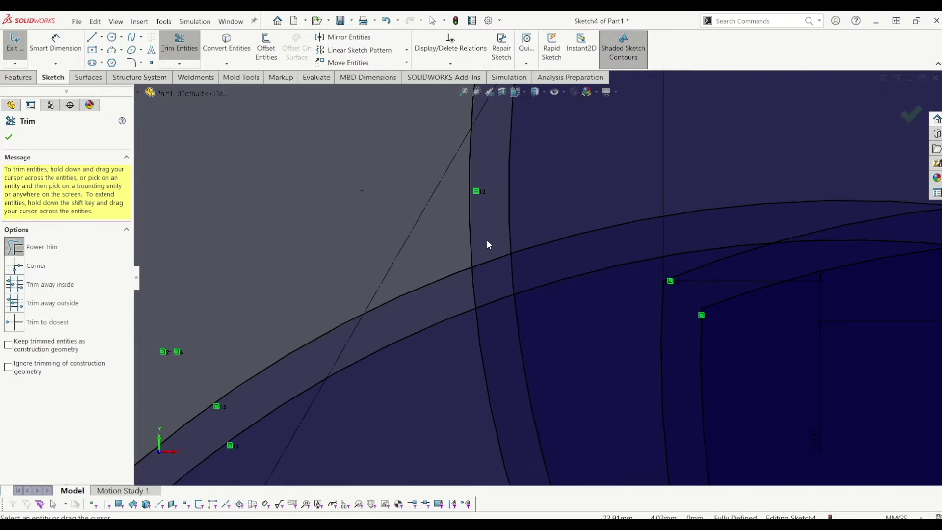
{"action": "left_click_drag", "start_coordinate": [493, 285], "coordinate": [495, 289]}
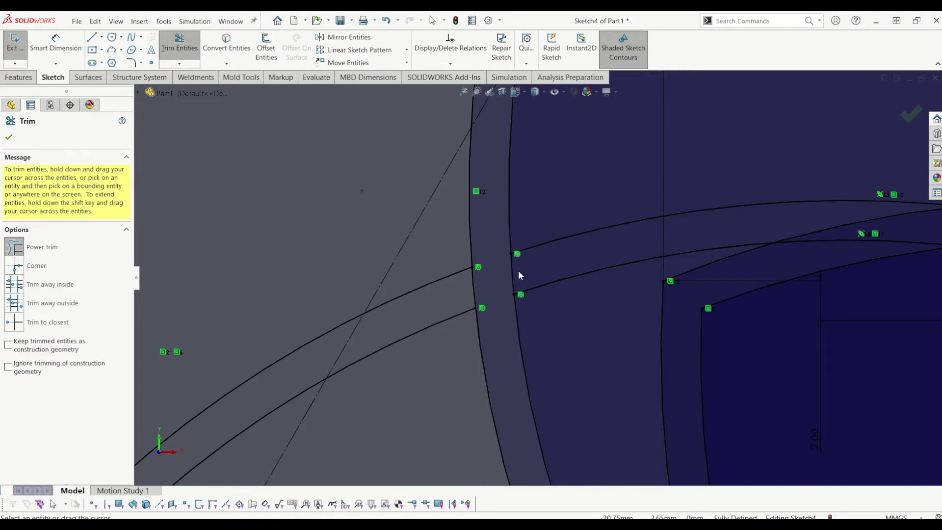
Power-trim the short crossing segments where the upright leaf's right side meets the lower right leaf's double outline
{"action": "scroll", "coordinate": [646, 278], "scroll_direction": "up", "scroll_amount": 5}
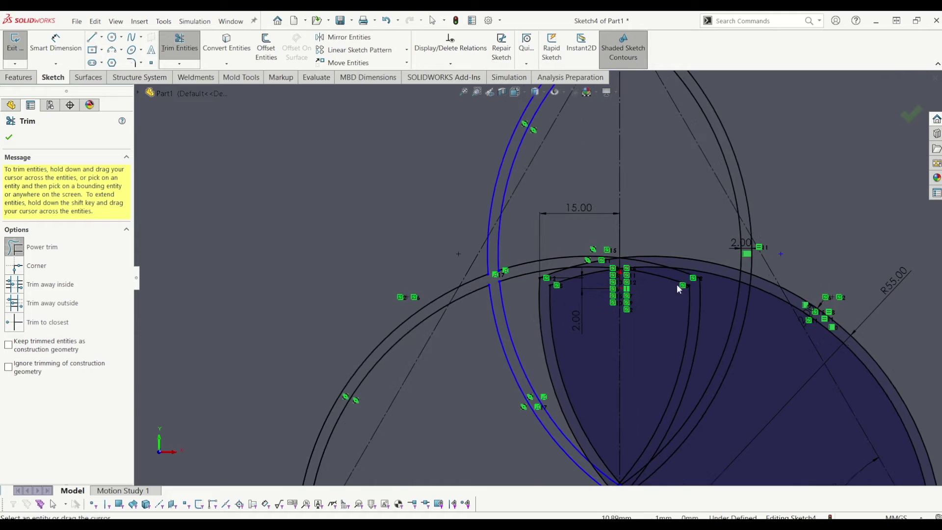
{"action": "scroll", "coordinate": [704, 287], "scroll_direction": "down", "scroll_amount": 3}
{"action": "scroll", "coordinate": [674, 324], "scroll_direction": "up", "scroll_amount": 4}
{"action": "scroll", "coordinate": [613, 311], "scroll_direction": "down", "scroll_amount": 1}
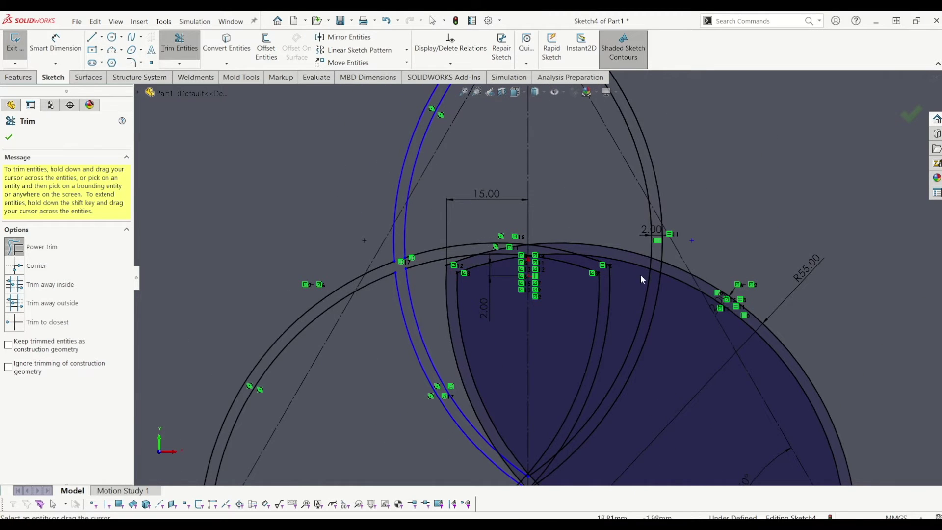
{"action": "scroll", "coordinate": [640, 278], "scroll_direction": "down", "scroll_amount": 4}
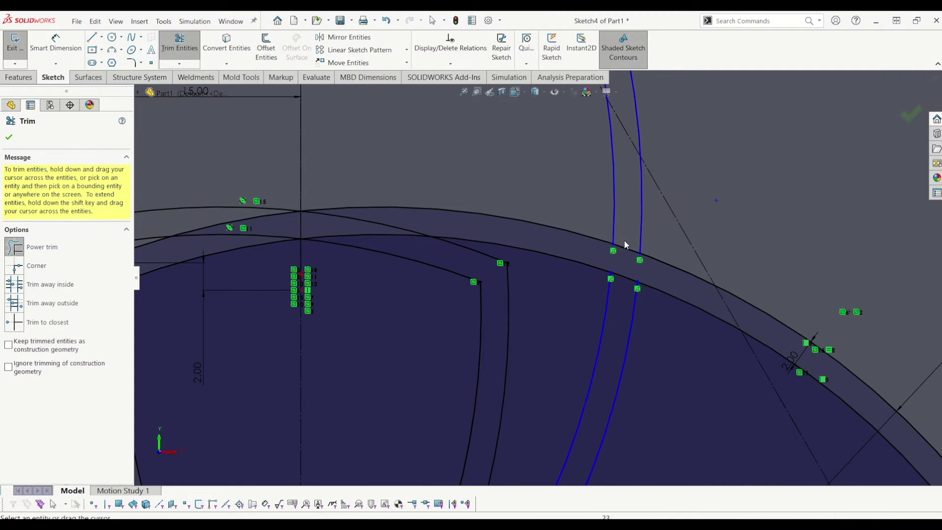
{"action": "left_click_drag", "start_coordinate": [625, 235], "coordinate": [622, 299]}
Trim the ends of the right-hand arcs that run past the right leaf's inner arc at the lower crossing
{"action": "scroll", "coordinate": [620, 301], "scroll_direction": "up", "scroll_amount": 8}
{"action": "scroll", "coordinate": [524, 388], "scroll_direction": "down", "scroll_amount": 8}
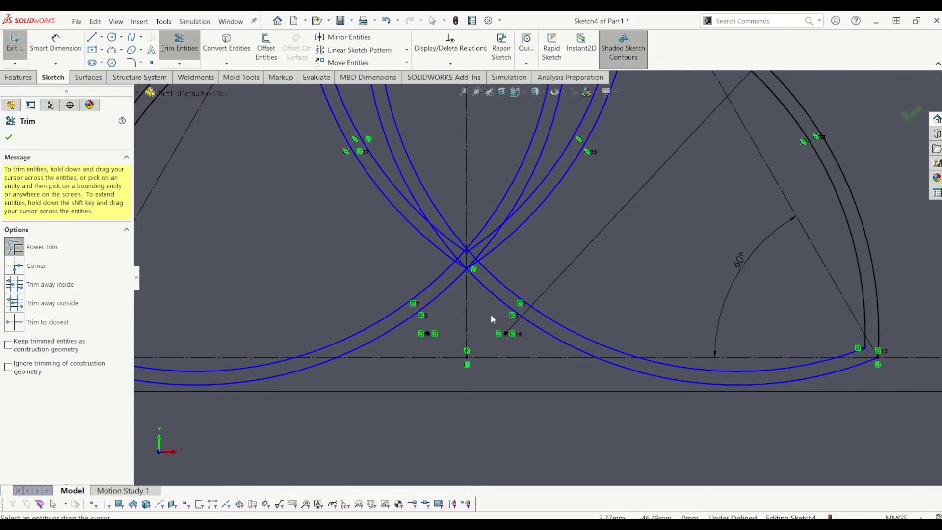
{"action": "left_click_drag", "start_coordinate": [488, 271], "coordinate": [474, 252]}
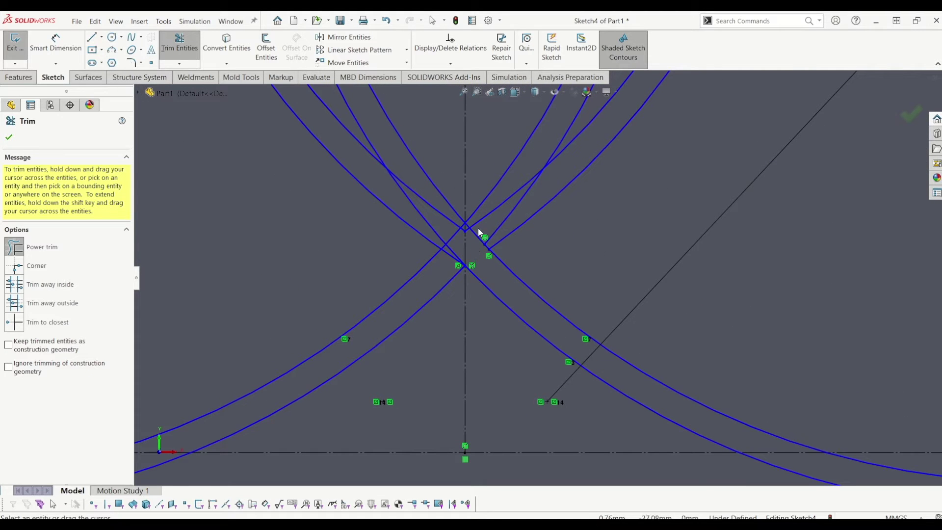
Try to trim the remaining overlapping arc segments around the leaves' lower crossing on the centerline
{"action": "left_click_drag", "start_coordinate": [483, 216], "coordinate": [479, 238]}
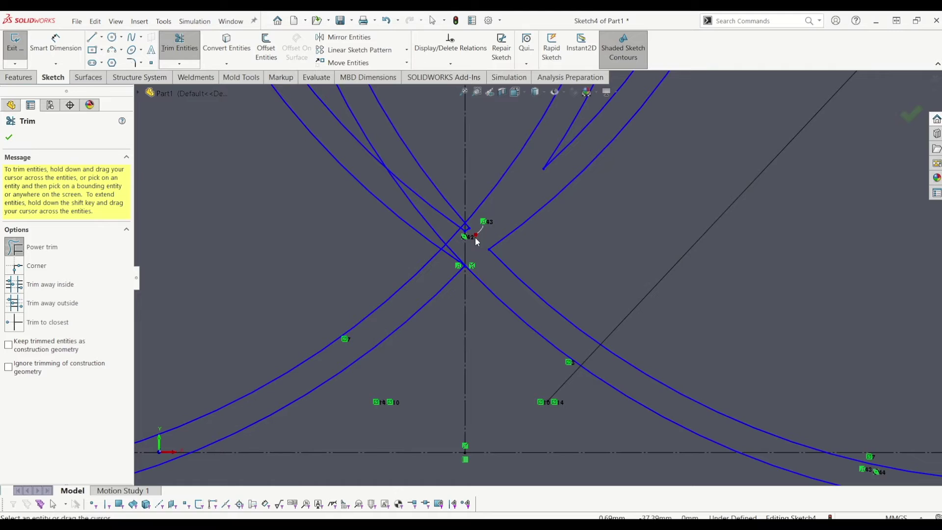
{"action": "scroll", "coordinate": [476, 232], "scroll_direction": "down", "scroll_amount": 3}
{"action": "left_click", "coordinate": [481, 239]}
{"action": "left_click_drag", "start_coordinate": [469, 243], "coordinate": [466, 228]}
{"action": "left_click", "coordinate": [450, 294]}
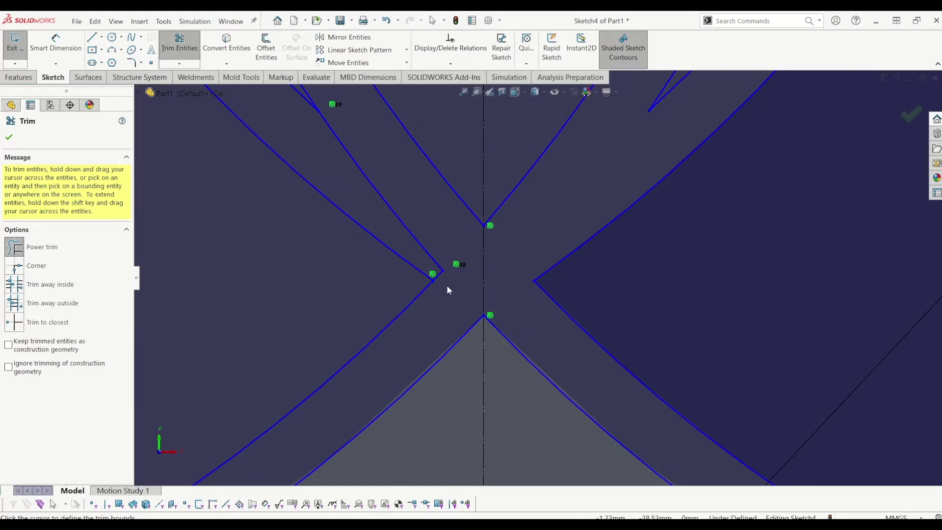
{"action": "scroll", "coordinate": [442, 276], "scroll_direction": "up", "scroll_amount": 5}
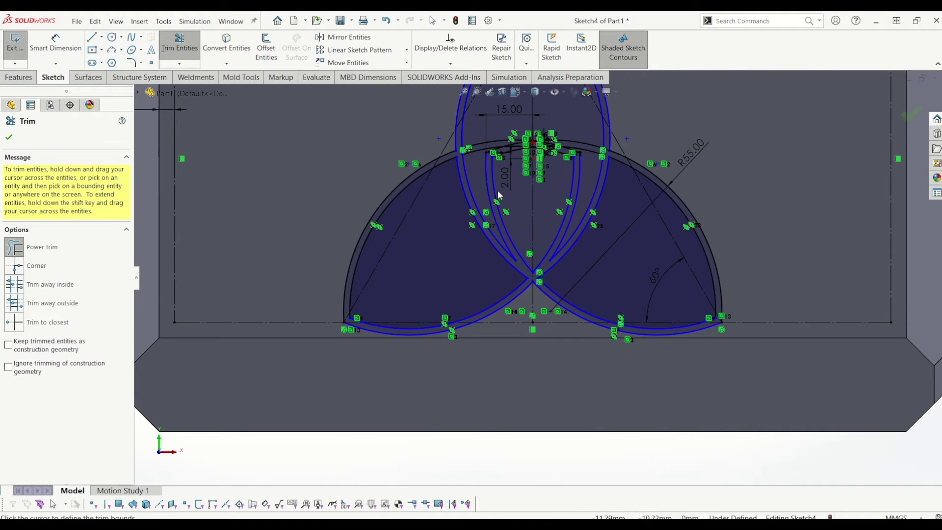
{"action": "scroll", "coordinate": [484, 153], "scroll_direction": "down", "scroll_amount": 3}
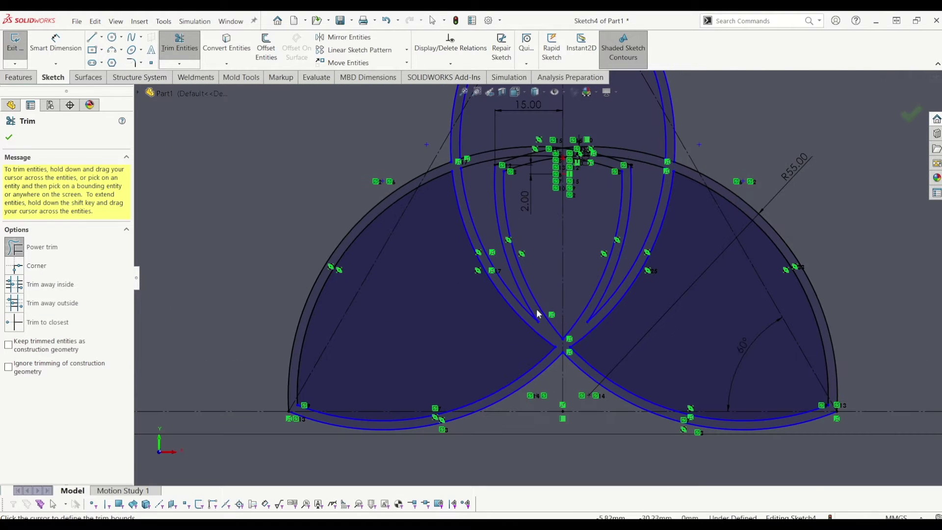
{"action": "scroll", "coordinate": [540, 314], "scroll_direction": "down", "scroll_amount": 2}
{"action": "scroll", "coordinate": [590, 328], "scroll_direction": "down", "scroll_amount": 2}
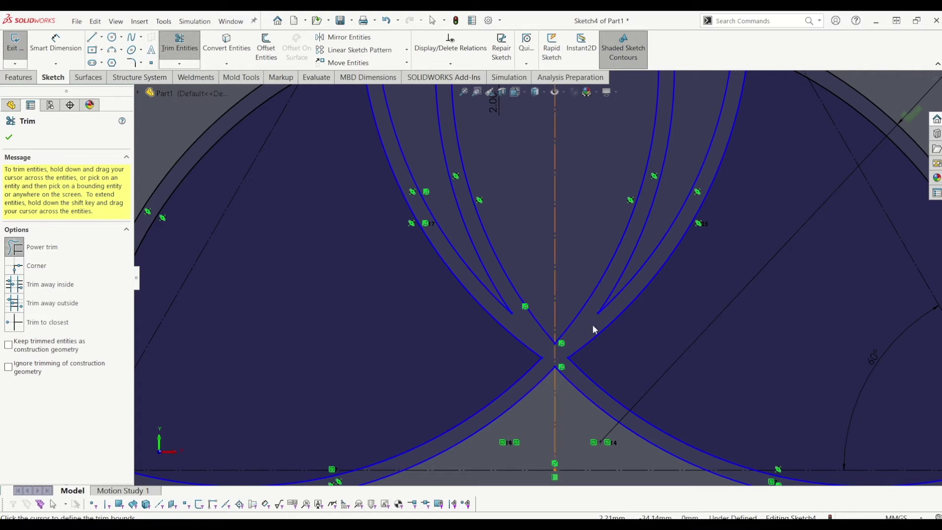
Undo the recent series of trims around the leaves' lower crossing
{"action": "left_click", "coordinate": [387, 22]}
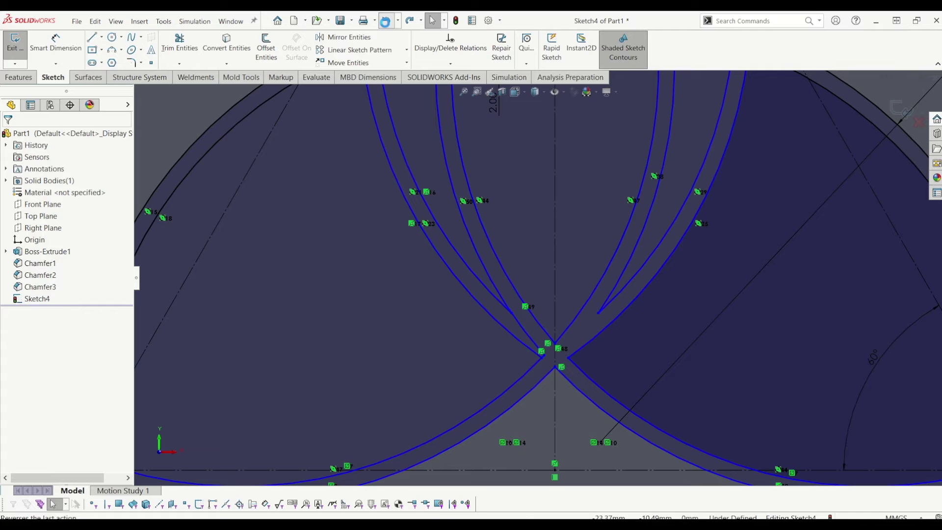
{"action": "left_click", "coordinate": [386, 21]}
{"action": "left_click", "coordinate": [385, 21]}
{"action": "left_click", "coordinate": [386, 22]}
{"action": "left_click", "coordinate": [386, 22]}
{"action": "left_click", "coordinate": [386, 22]}
{"action": "left_click", "coordinate": [386, 21]}
{"action": "left_click", "coordinate": [386, 22]}
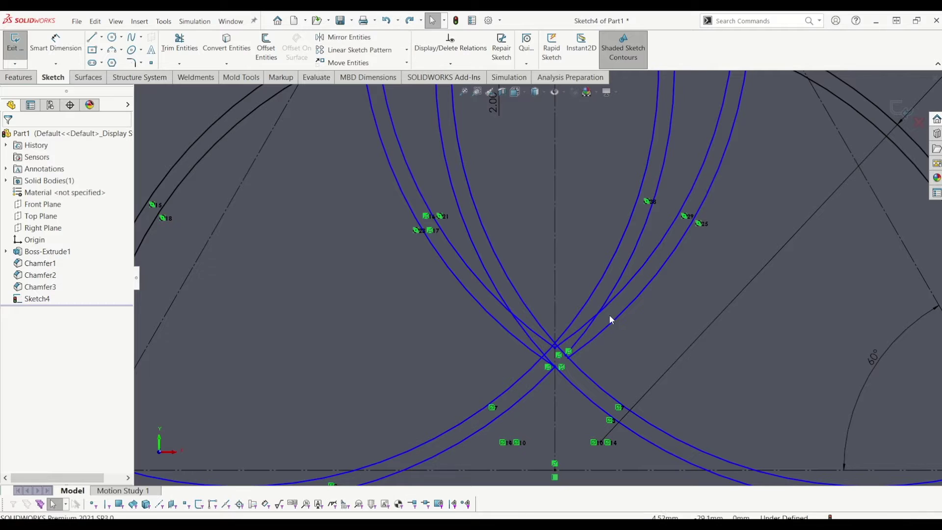
Power-trim the short overlapping arc segments between the inner and outer outlines just above the leaves' lower crossing
{"action": "scroll", "coordinate": [539, 330], "scroll_direction": "down", "scroll_amount": 2}
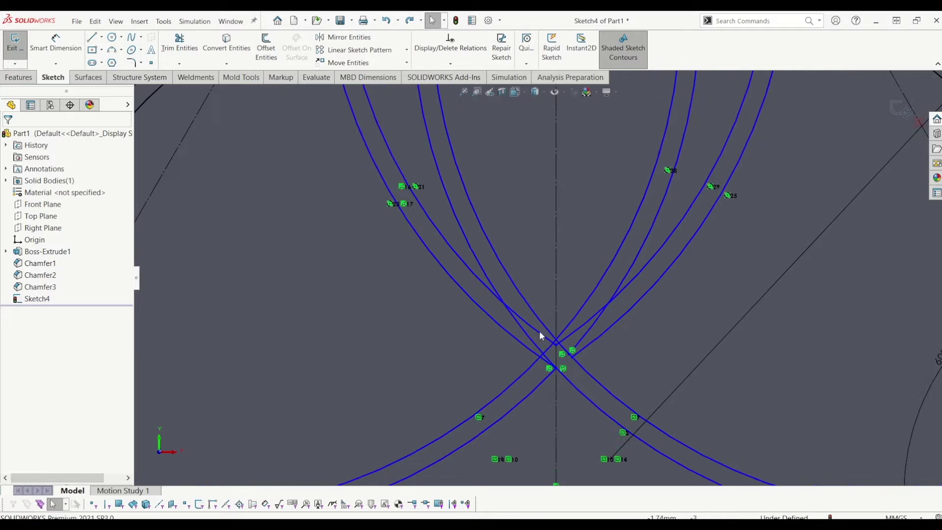
{"action": "left_click", "coordinate": [179, 40]}
{"action": "scroll", "coordinate": [618, 295], "scroll_direction": "down", "scroll_amount": 2}
{"action": "scroll", "coordinate": [567, 331], "scroll_direction": "up", "scroll_amount": 2}
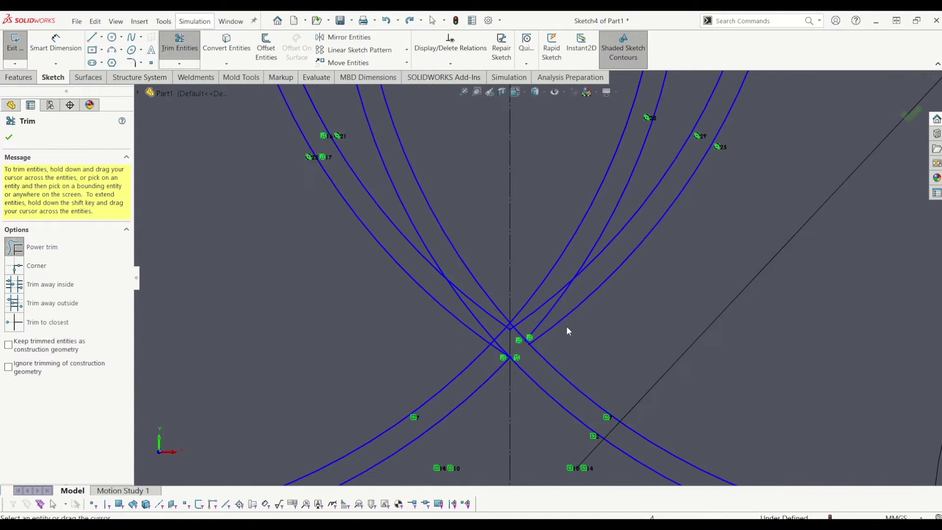
{"action": "scroll", "coordinate": [540, 324], "scroll_direction": "down", "scroll_amount": 1}
{"action": "left_click_drag", "start_coordinate": [537, 320], "coordinate": [530, 319]}
{"action": "scroll", "coordinate": [525, 324], "scroll_direction": "down", "scroll_amount": 2}
{"action": "scroll", "coordinate": [490, 314], "scroll_direction": "up", "scroll_amount": 1}
{"action": "scroll", "coordinate": [478, 306], "scroll_direction": "down", "scroll_amount": 2}
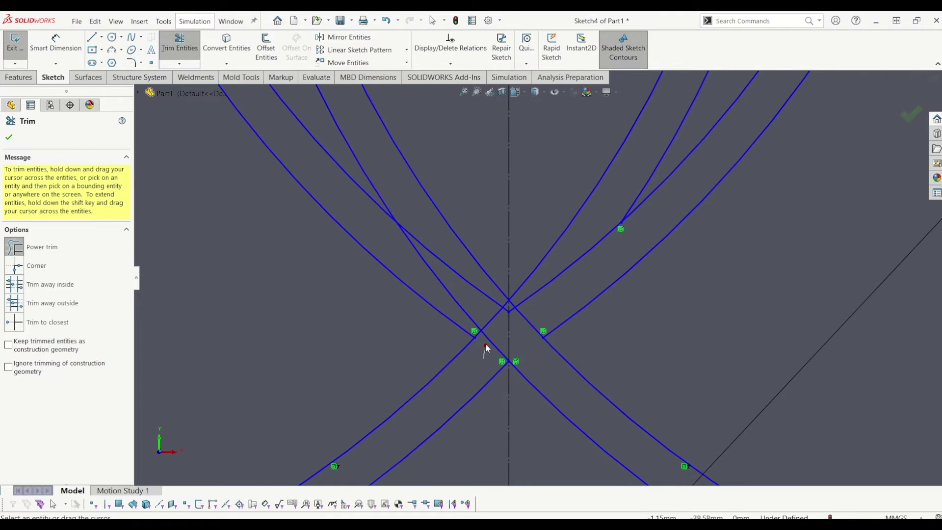
{"action": "left_click_drag", "start_coordinate": [494, 338], "coordinate": [539, 318]}
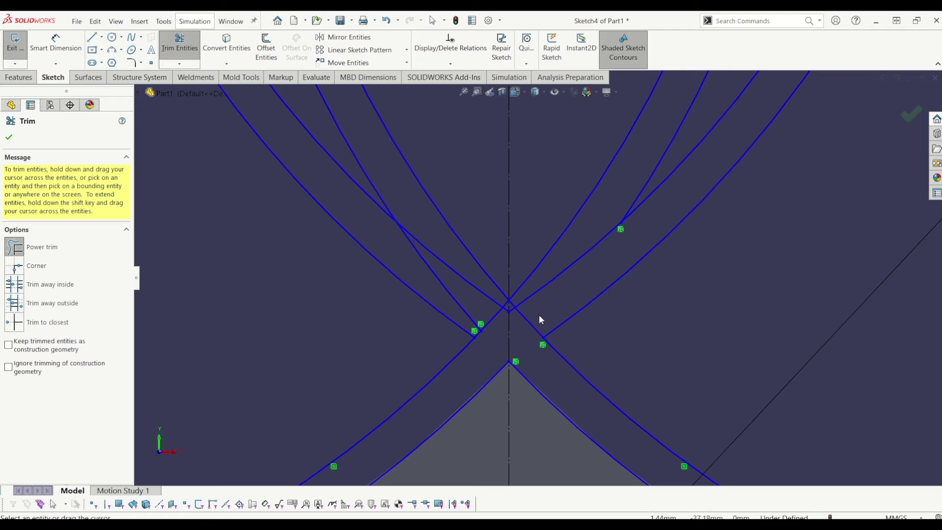
Trim away the side leaves' inner-side double arcs running down inside the upright leaf
{"action": "scroll", "coordinate": [518, 307], "scroll_direction": "up", "scroll_amount": 4}
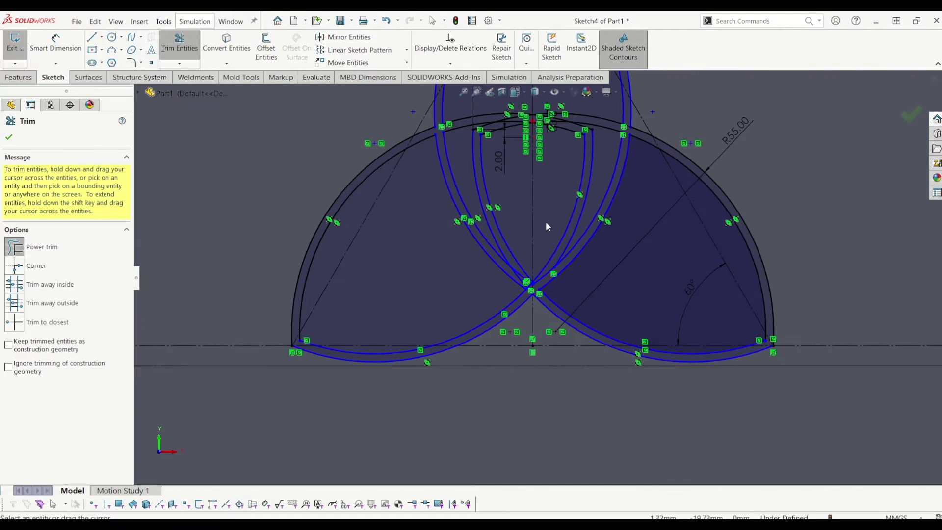
{"action": "scroll", "coordinate": [573, 182], "scroll_direction": "down", "scroll_amount": 2}
{"action": "mouse_move", "coordinate": [620, 183]}
{"action": "left_mouse_down"}
{"action": "mouse_move", "coordinate": [459, 196]}
{"action": "mouse_move", "coordinate": [421, 189]}
{"action": "left_mouse_up"}
{"action": "scroll", "coordinate": [449, 153], "scroll_direction": "up", "scroll_amount": 2}
Power-trim the overlapping ends of the side leaves' double arcs where they cross on the centerline inside the upright leaf
{"action": "scroll", "coordinate": [508, 211], "scroll_direction": "down", "scroll_amount": 4}
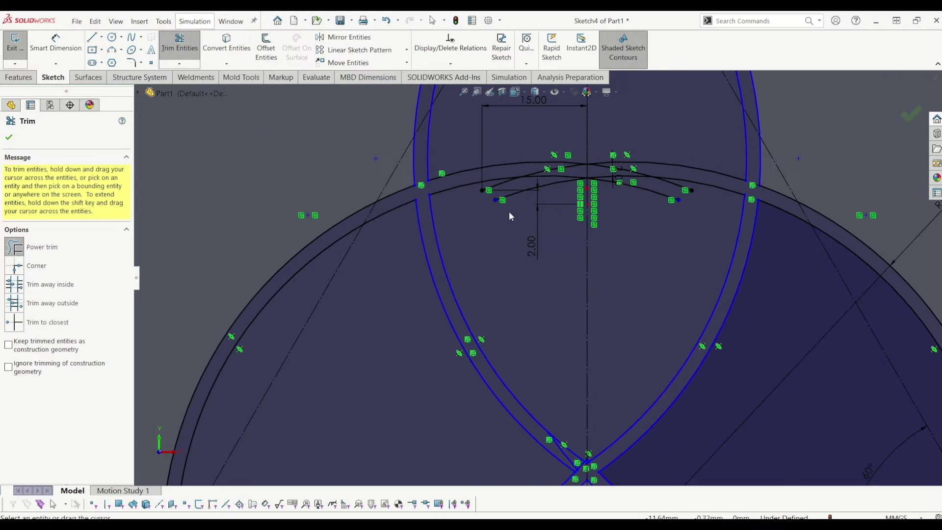
{"action": "left_click_drag", "start_coordinate": [501, 178], "coordinate": [501, 178]}
{"action": "scroll", "coordinate": [506, 217], "scroll_direction": "up", "scroll_amount": 2}
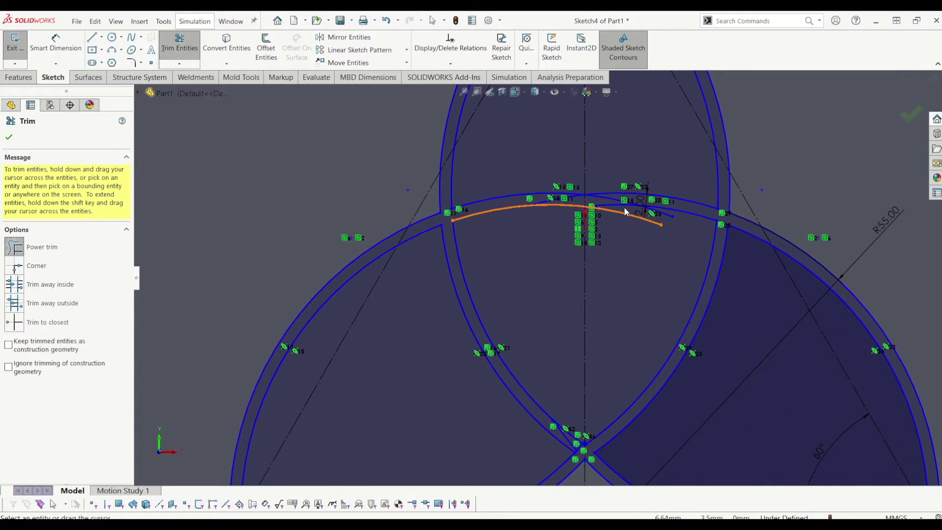
{"action": "scroll", "coordinate": [646, 201], "scroll_direction": "down", "scroll_amount": 3}
{"action": "mouse_move", "coordinate": [649, 242]}
{"action": "left_mouse_down"}
{"action": "mouse_move", "coordinate": [670, 224]}
{"action": "mouse_move", "coordinate": [642, 238]}
{"action": "left_mouse_up"}
{"action": "scroll", "coordinate": [563, 201], "scroll_direction": "down", "scroll_amount": 4}
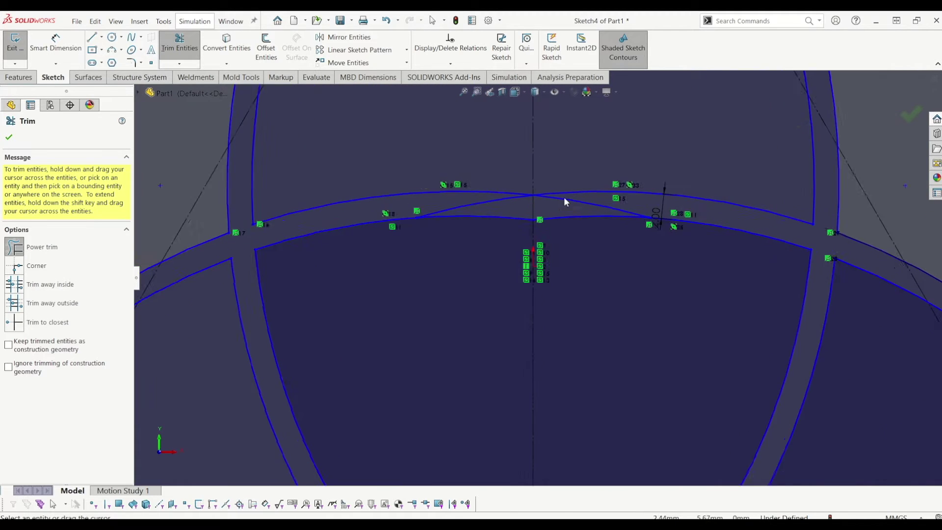
{"action": "left_click_drag", "start_coordinate": [467, 215], "coordinate": [436, 214]}
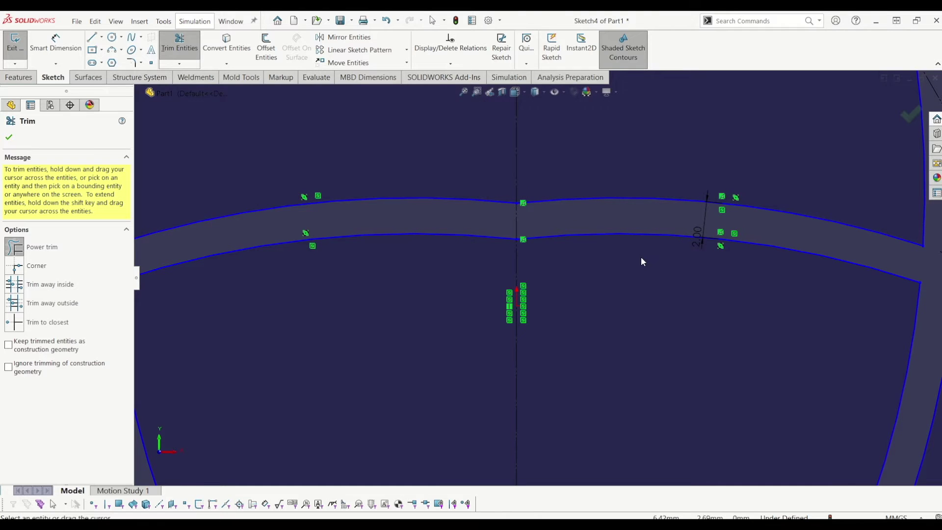
Trim the leftover arc segments at the leaves' lower crossing and finish the trimming
{"action": "scroll", "coordinate": [642, 257], "scroll_direction": "up", "scroll_amount": 6}
{"action": "scroll", "coordinate": [561, 378], "scroll_direction": "down", "scroll_amount": 6}
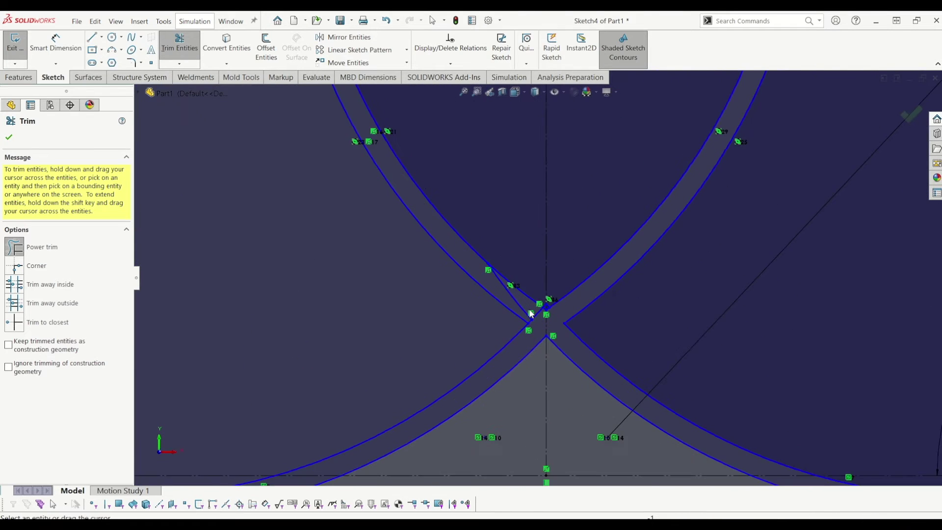
{"action": "scroll", "coordinate": [582, 287], "scroll_direction": "down", "scroll_amount": 3}
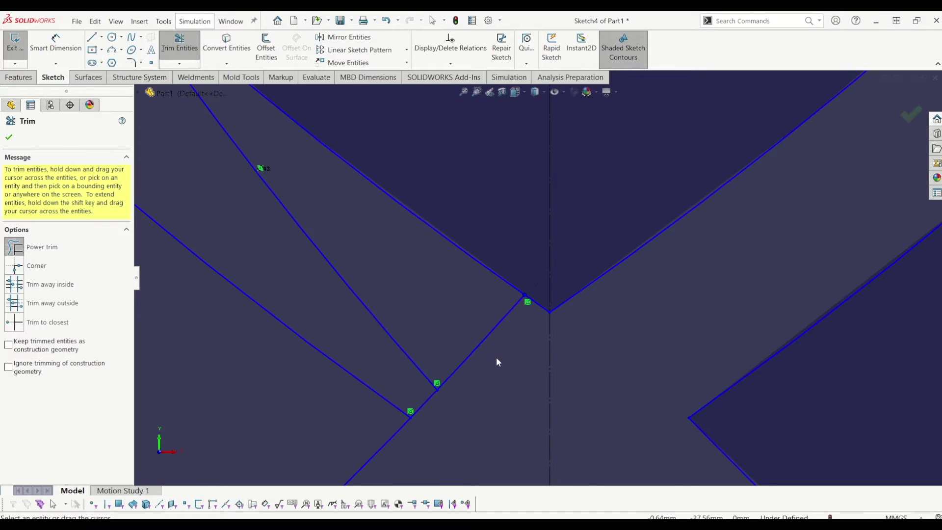
{"action": "scroll", "coordinate": [495, 362], "scroll_direction": "up", "scroll_amount": 3}
{"action": "left_click_drag", "start_coordinate": [496, 307], "coordinate": [521, 332]}
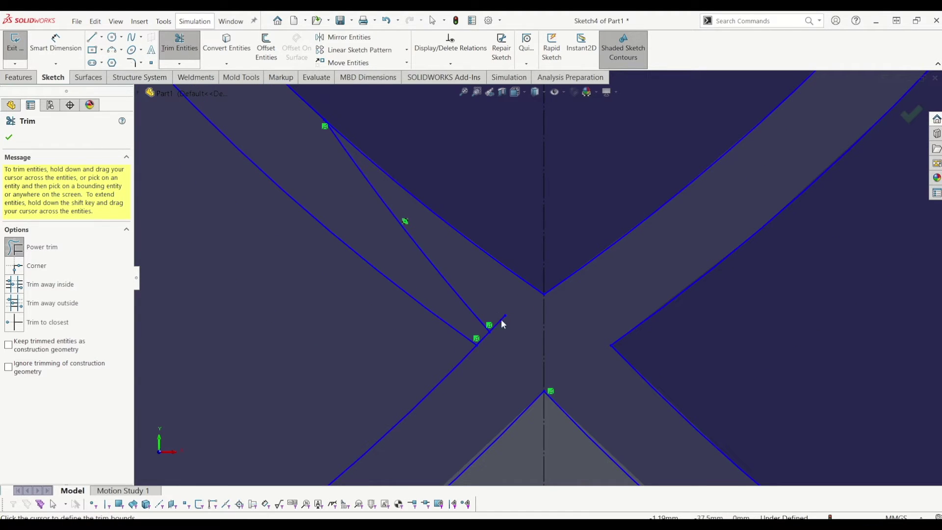
{"action": "left_click_drag", "start_coordinate": [485, 305], "coordinate": [477, 328]}
{"action": "scroll", "coordinate": [491, 343], "scroll_direction": "up", "scroll_amount": 5}
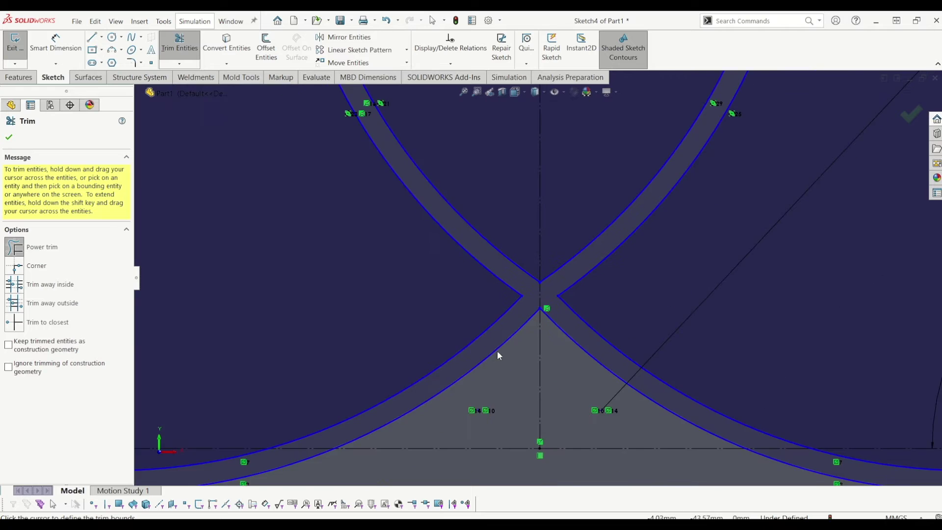
{"action": "scroll", "coordinate": [536, 249], "scroll_direction": "up", "scroll_amount": 3}
{"action": "scroll", "coordinate": [534, 158], "scroll_direction": "down", "scroll_amount": 2}
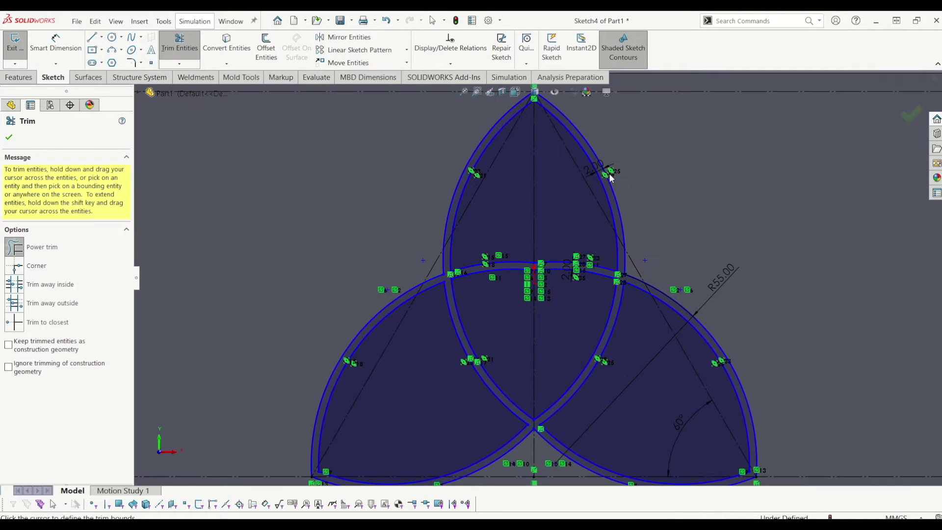
{"action": "left_click", "coordinate": [910, 114]}
Inspect the trimmed logo outline at the upright leaf's tip and the arc crossings for leftover segments
{"action": "scroll", "coordinate": [660, 263], "scroll_direction": "up", "scroll_amount": 3}
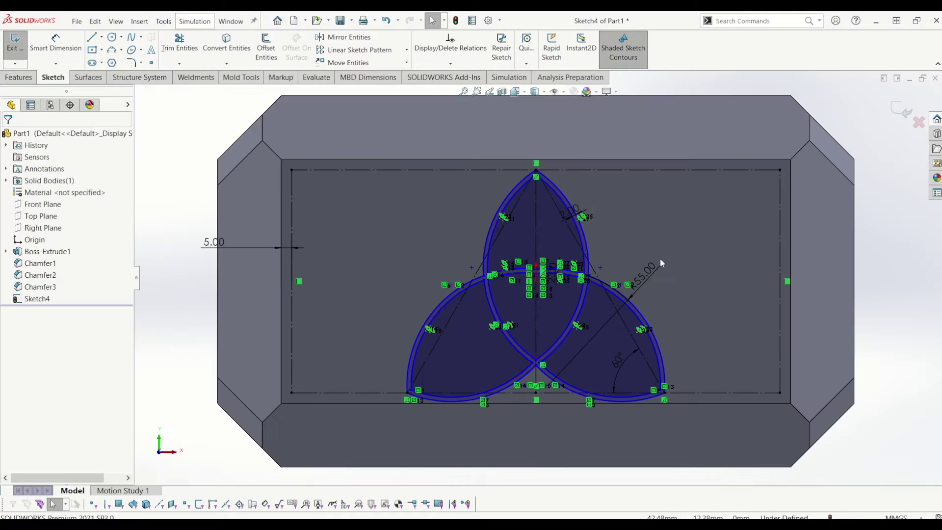
{"action": "scroll", "coordinate": [524, 180], "scroll_direction": "down", "scroll_amount": 3}
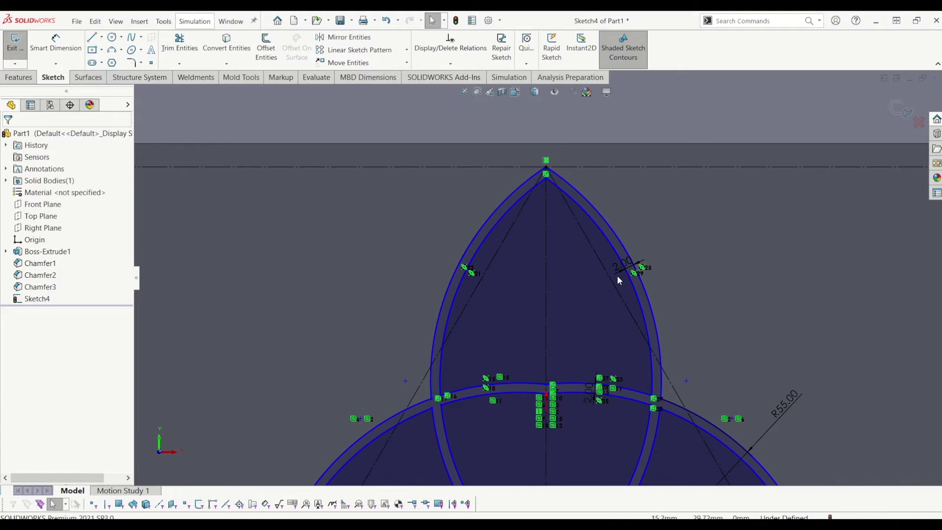
{"action": "scroll", "coordinate": [617, 275], "scroll_direction": "up", "scroll_amount": 3}
{"action": "scroll", "coordinate": [612, 356], "scroll_direction": "down", "scroll_amount": 4}
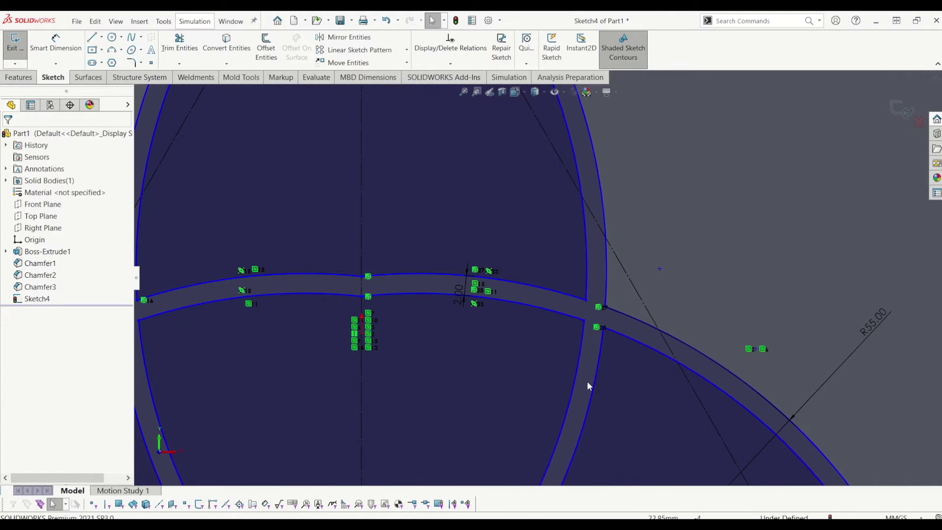
{"action": "scroll", "coordinate": [589, 386], "scroll_direction": "up", "scroll_amount": 3}
{"action": "scroll", "coordinate": [374, 288], "scroll_direction": "down", "scroll_amount": 3}
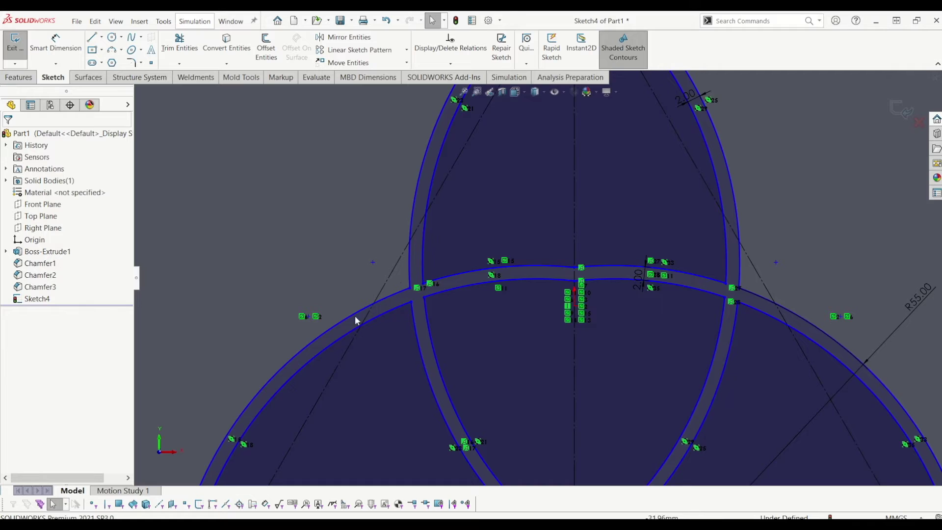
{"action": "scroll", "coordinate": [558, 374], "scroll_direction": "up", "scroll_amount": 8}
{"action": "scroll", "coordinate": [739, 243], "scroll_direction": "up", "scroll_amount": 1}
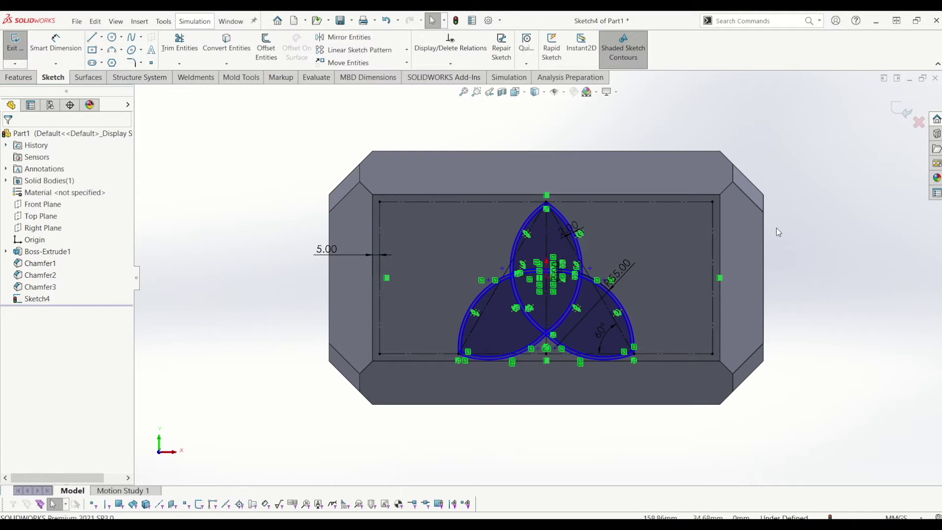
Exit the logo sketch and extrude-cut it into the block's front face with a blind depth of 10 mm
{"action": "left_click", "coordinate": [901, 112]}
{"action": "mouse_move", "coordinate": [505, 249]}
{"action": "middle_mouse_down"}
{"action": "mouse_move", "coordinate": [558, 255]}
{"action": "mouse_move", "coordinate": [534, 253]}
{"action": "mouse_move", "coordinate": [504, 174]}
{"action": "middle_mouse_up"}
{"action": "key", "text": "f"}
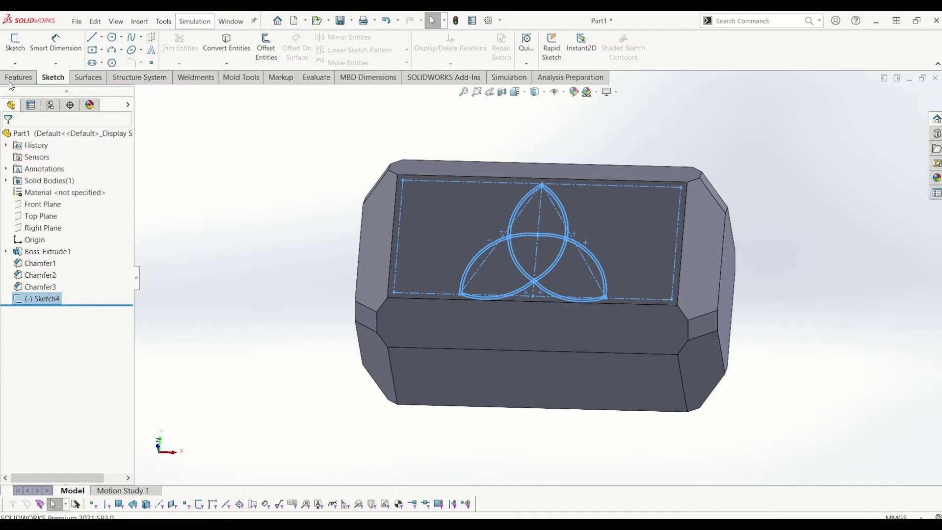
{"action": "left_click", "coordinate": [20, 77]}
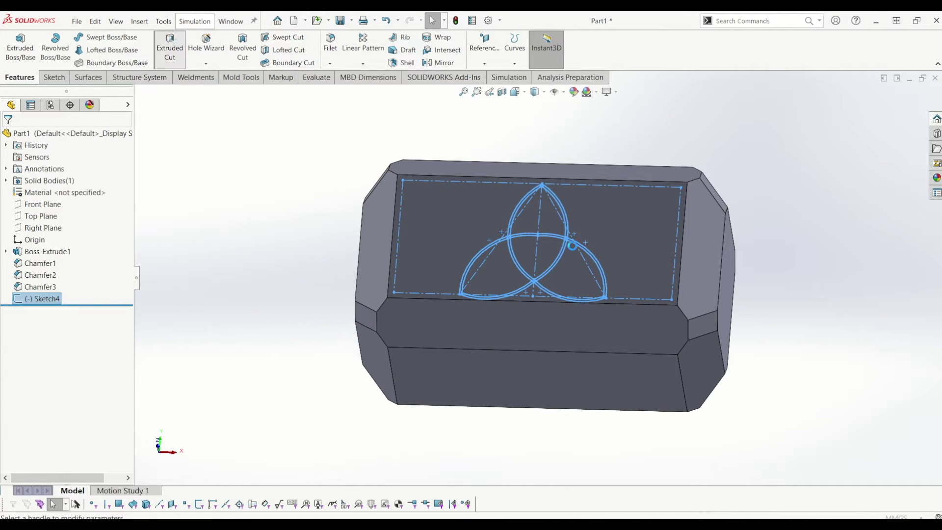
{"action": "left_click", "coordinate": [170, 47]}
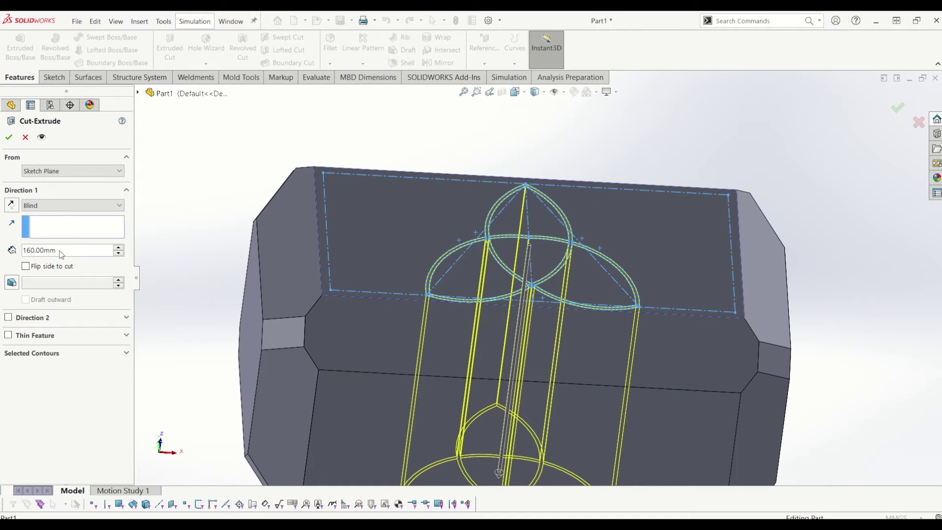
{"action": "double_click", "coordinate": [59, 249]}
{"action": "type", "text": "10"}
{"action": "key", "text": "Return"}
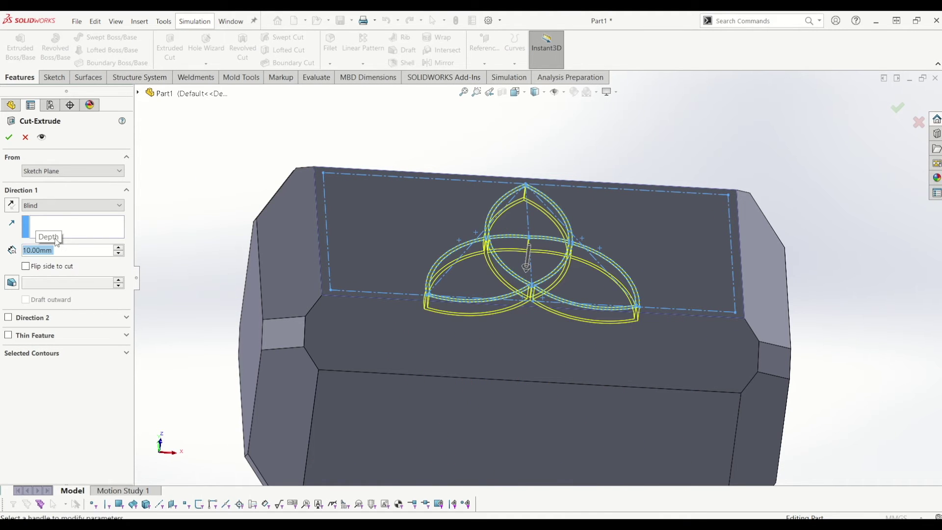
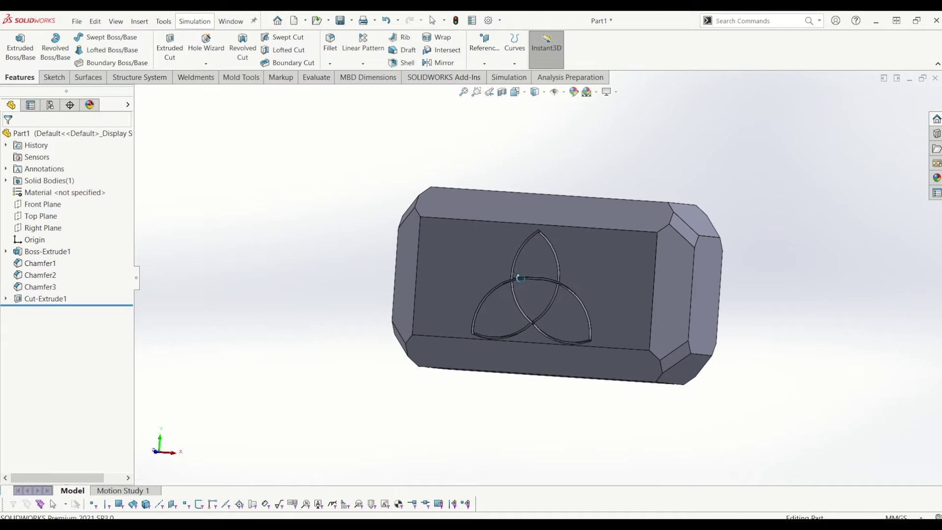
Sketch an ellipse centered on the origin on the block's underside, with semi-axes of about 44 and 20 mm
{"action": "scroll", "coordinate": [519, 261], "scroll_direction": "up", "scroll_amount": 3}
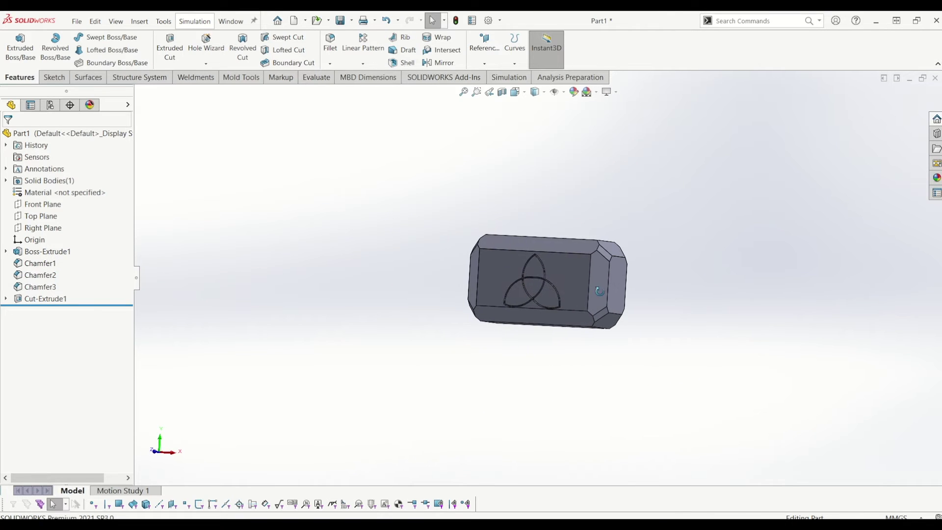
{"action": "middle_click_drag", "start_coordinate": [542, 294], "coordinate": [554, 282]}
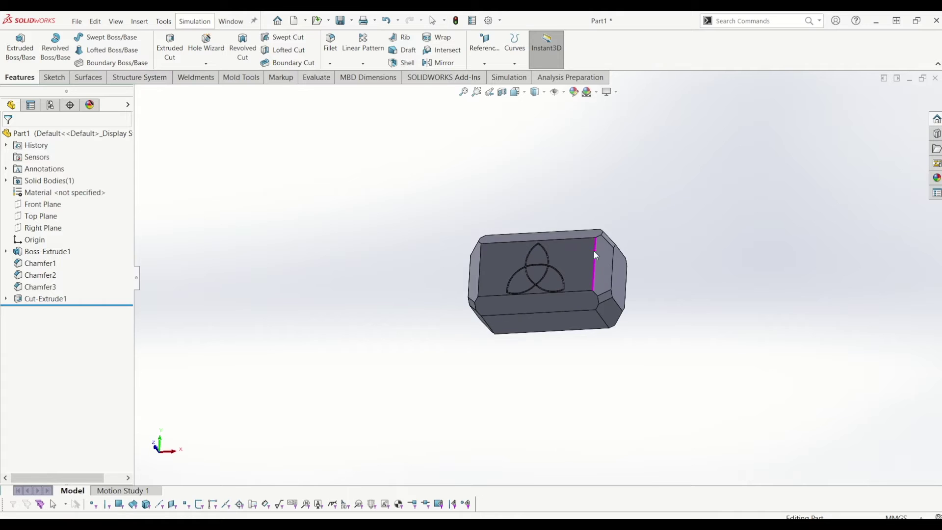
{"action": "scroll", "coordinate": [554, 283], "scroll_direction": "down", "scroll_amount": 5}
{"action": "left_click", "coordinate": [514, 390]}
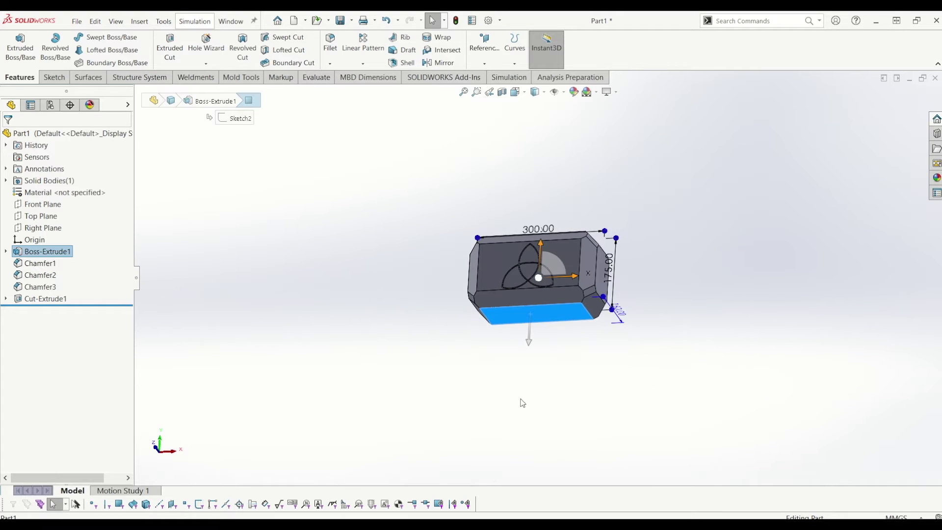
{"action": "left_click", "coordinate": [47, 71]}
{"action": "left_click", "coordinate": [14, 43]}
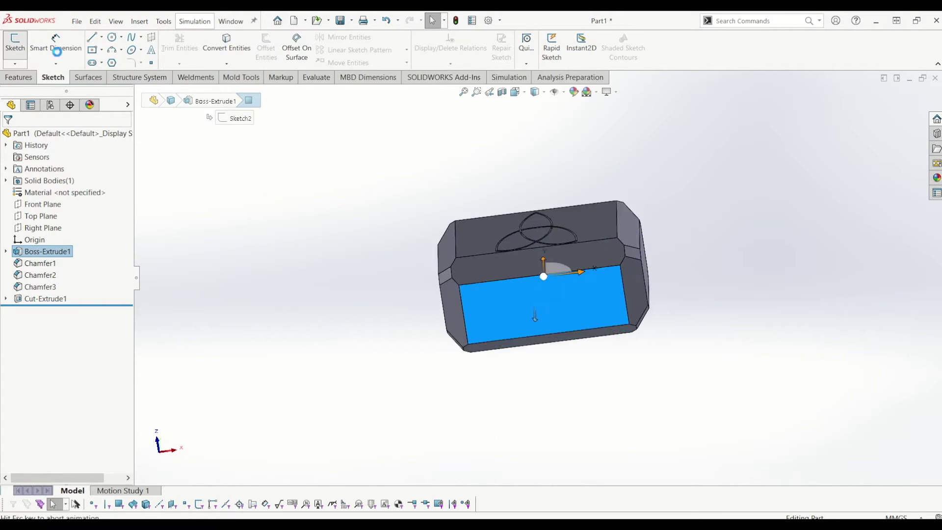
{"action": "left_click", "coordinate": [132, 51]}
{"action": "left_click", "coordinate": [540, 278]}
{"action": "left_click", "coordinate": [604, 278]}
{"action": "left_click", "coordinate": [612, 314]}
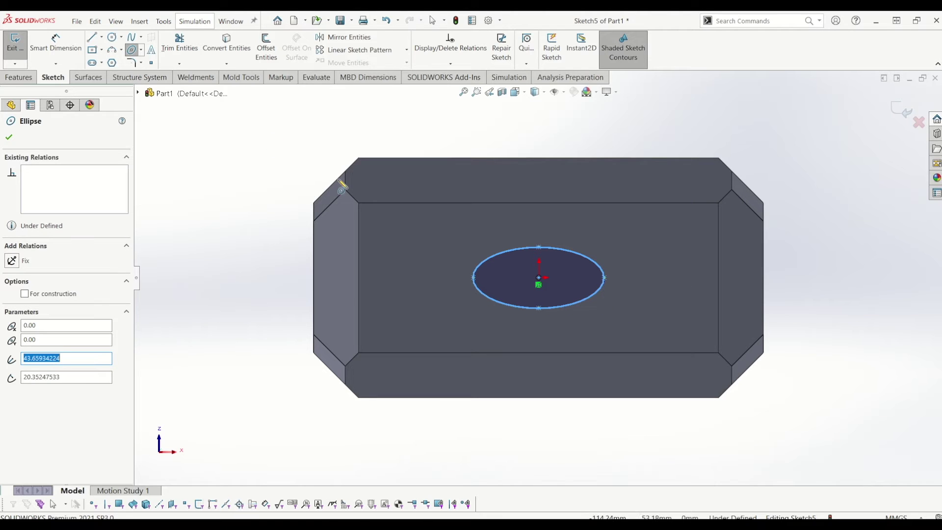
Draw a horizontal line through the ellipse joining the two end points of its major axis
{"action": "left_click", "coordinate": [91, 39]}
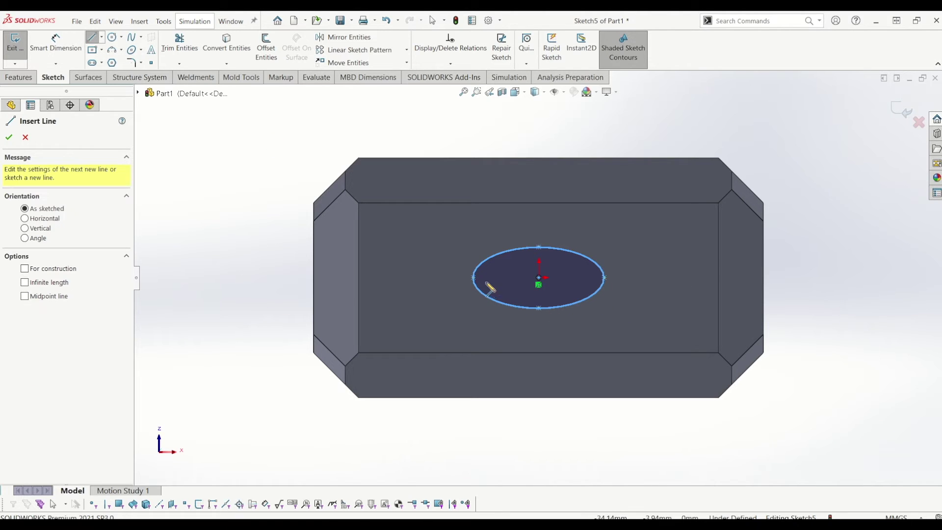
{"action": "left_click_drag", "start_coordinate": [473, 278], "coordinate": [605, 278]}
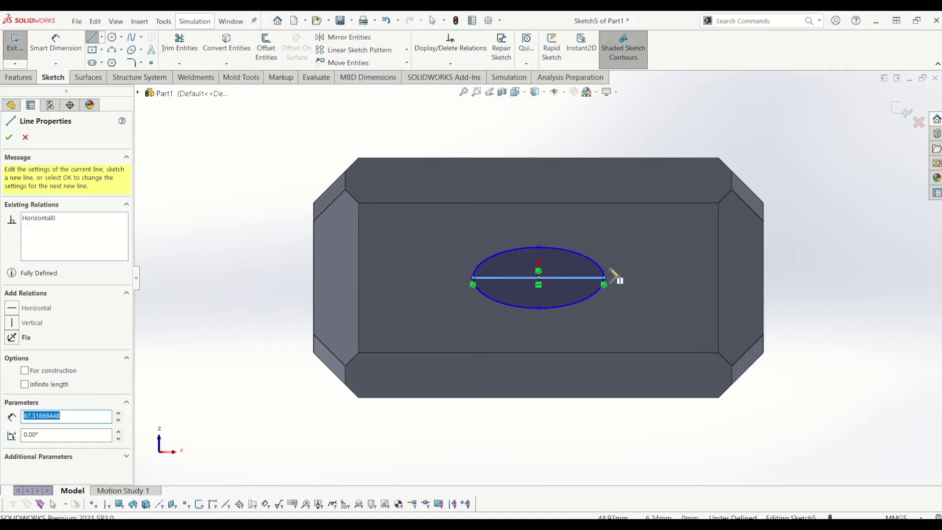
{"action": "key", "text": "Escape"}
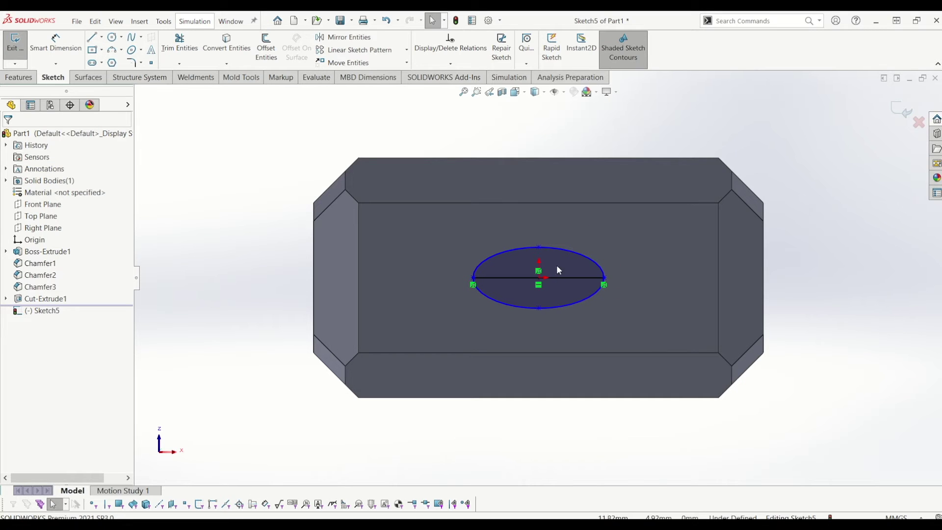
Dimension the ellipse's minor axis between its two end points to 50 mm
{"action": "scroll", "coordinate": [569, 249], "scroll_direction": "down", "scroll_amount": 1}
{"action": "left_click", "coordinate": [55, 43]}
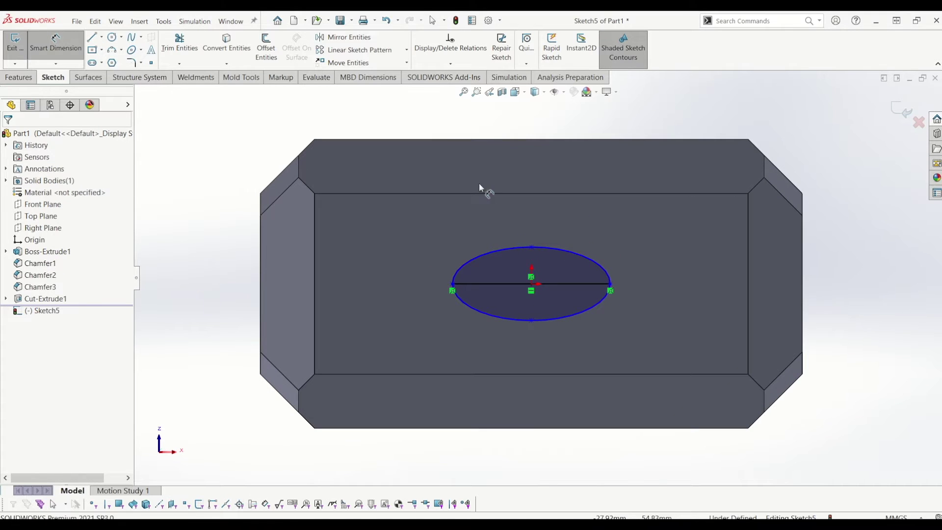
{"action": "left_click", "coordinate": [531, 246]}
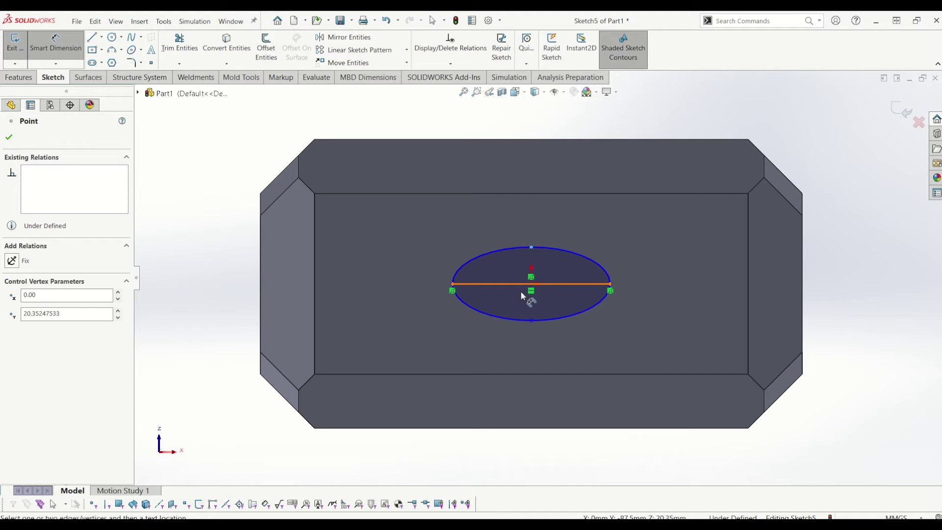
{"action": "left_click", "coordinate": [531, 320]}
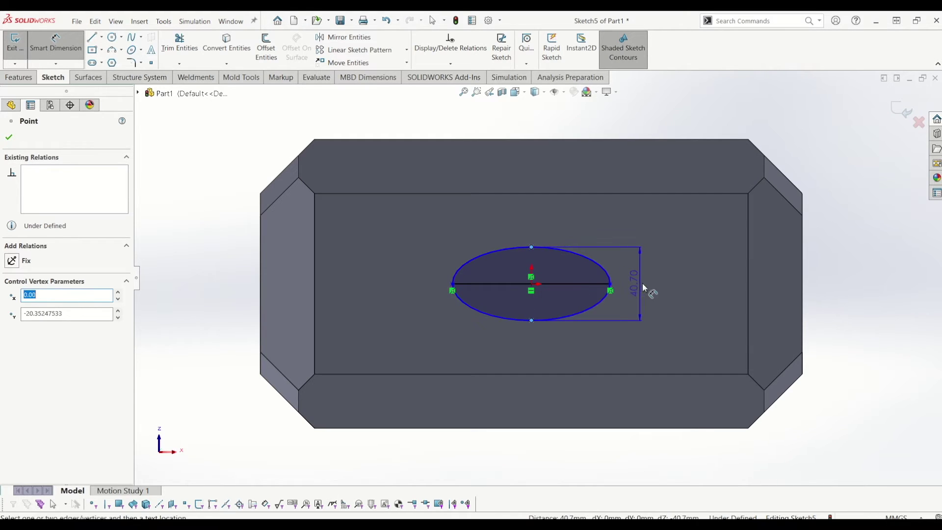
{"action": "left_click", "coordinate": [641, 281]}
{"action": "type", "text": "50"}
{"action": "key", "text": "Return"}
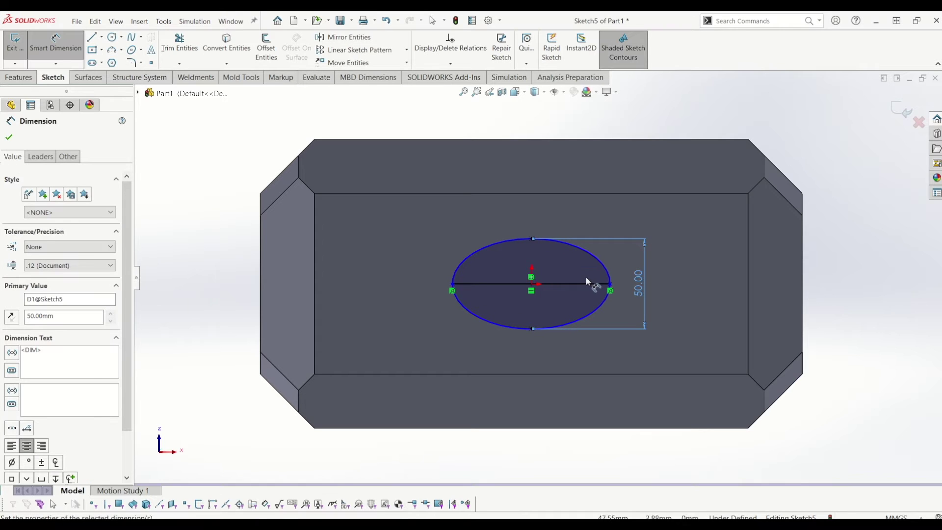
Dimension the ellipse's major axis to 75 mm and exit the sketch
{"action": "left_click", "coordinate": [452, 290]}
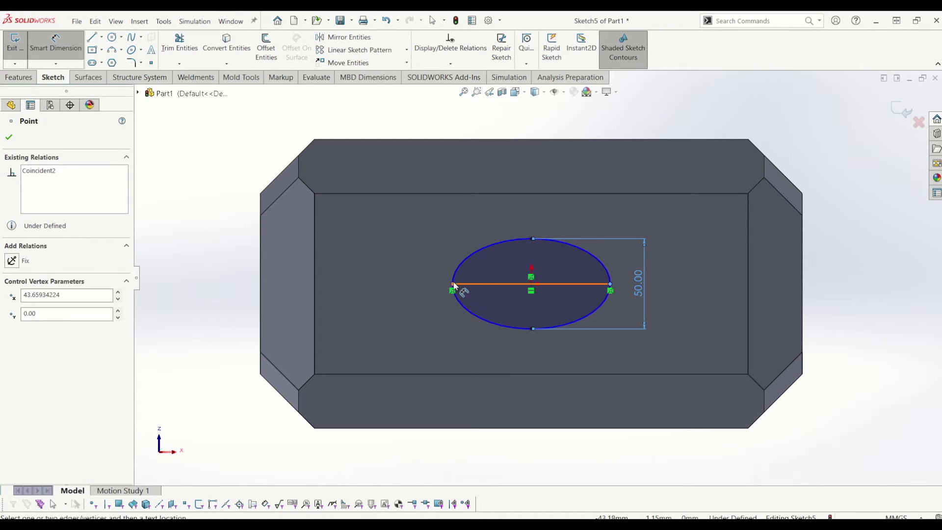
{"action": "left_click", "coordinate": [481, 362]}
{"action": "type", "text": "75"}
{"action": "key", "text": "Return"}
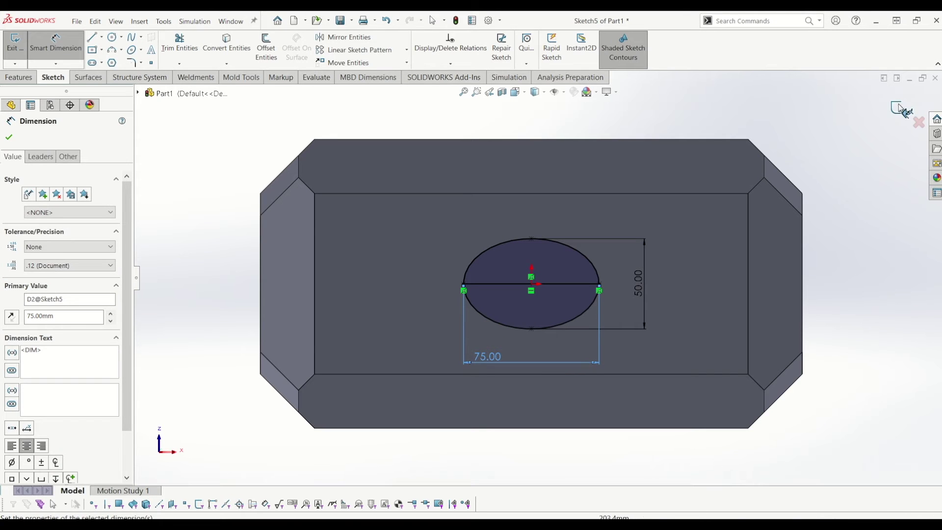
{"action": "left_click", "coordinate": [898, 106]}
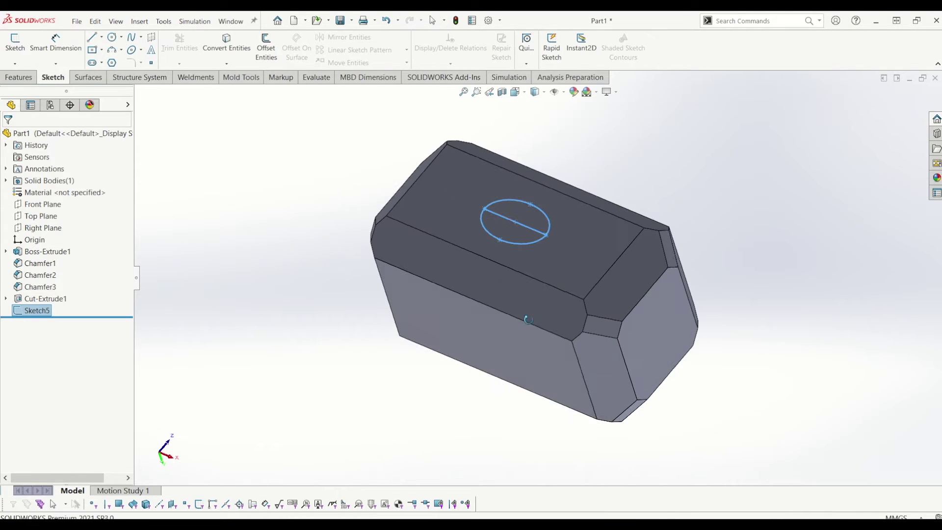
Extrude the front half of the ellipse away from the block as a handle, blind depth 400 mm, merged with the body
{"action": "left_click", "coordinate": [18, 77]}
{"action": "left_click", "coordinate": [20, 46]}
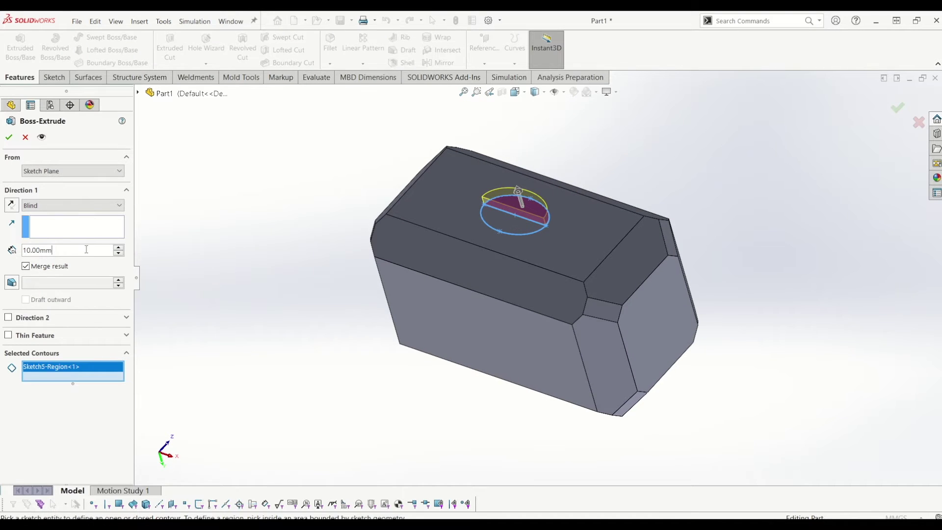
{"action": "type", "text": "400"}
{"action": "key", "text": "Return"}
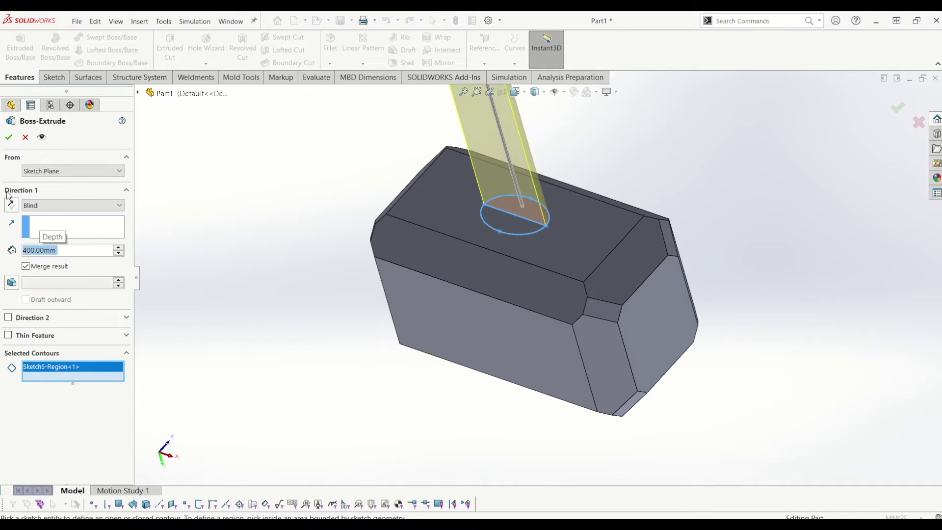
{"action": "scroll", "coordinate": [419, 260], "scroll_direction": "up", "scroll_amount": 3}
{"action": "scroll", "coordinate": [402, 268], "scroll_direction": "up", "scroll_amount": 2}
{"action": "left_click", "coordinate": [10, 138]}
Examine the hammer head, the handle and the logo cut in the front face from several angles
{"action": "middle_click_drag", "start_coordinate": [507, 185], "coordinate": [560, 240]}
{"action": "left_click", "coordinate": [561, 240]}
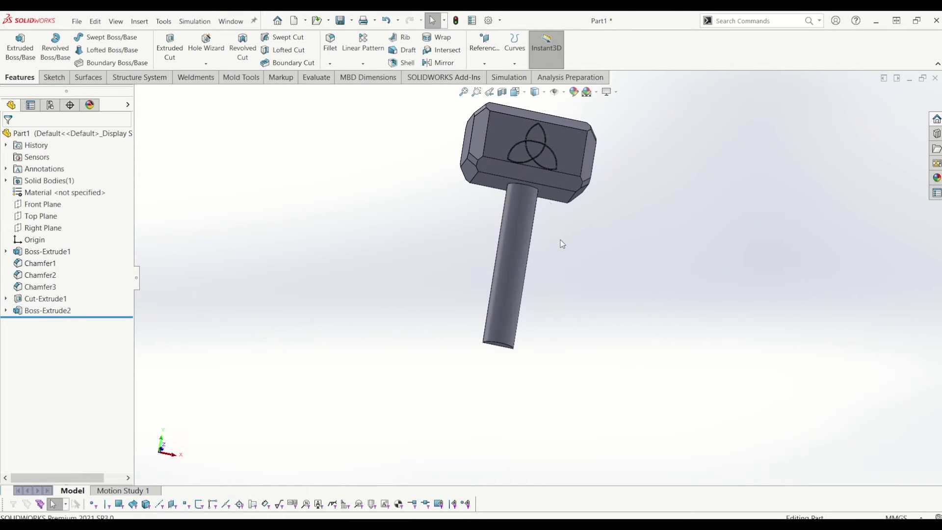
{"action": "scroll", "coordinate": [528, 213], "scroll_direction": "down", "scroll_amount": 2}
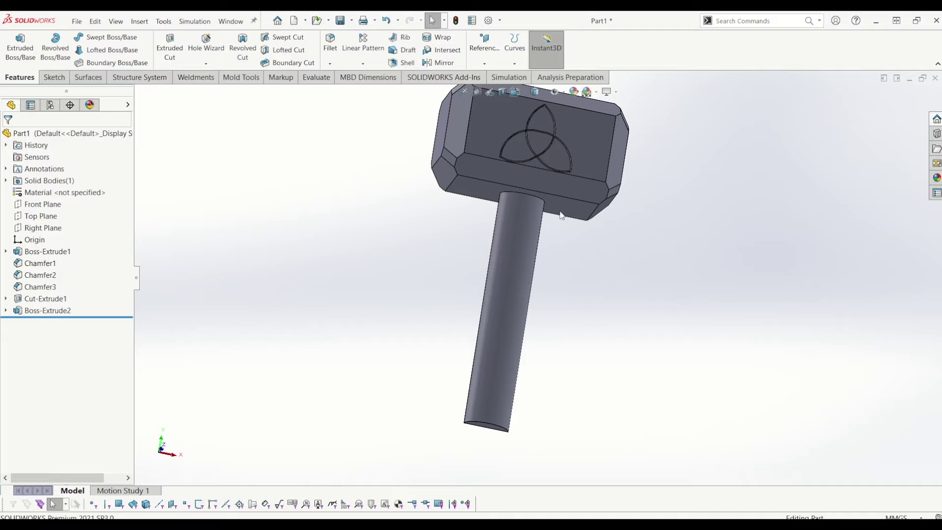
{"action": "key", "text": "ctrl+1"}
{"action": "middle_click_drag", "start_coordinate": [515, 278], "coordinate": [535, 217]}
{"action": "middle_click_drag", "start_coordinate": [588, 352], "coordinate": [682, 253]}
{"action": "scroll", "coordinate": [655, 304], "scroll_direction": "up", "scroll_amount": 3}
{"action": "middle_click_drag", "start_coordinate": [655, 304], "coordinate": [542, 267]}
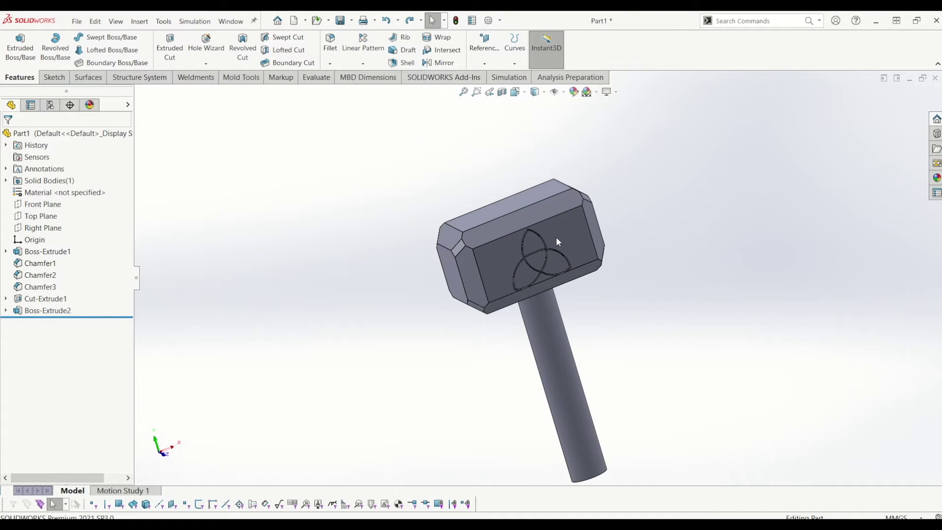
{"action": "scroll", "coordinate": [505, 324], "scroll_direction": "down", "scroll_amount": 6}
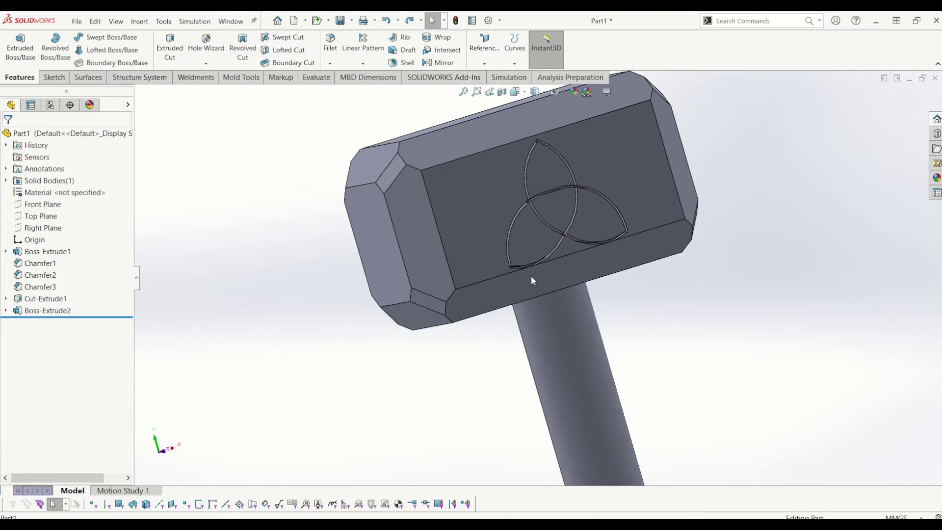
{"action": "scroll", "coordinate": [581, 240], "scroll_direction": "up", "scroll_amount": 3}
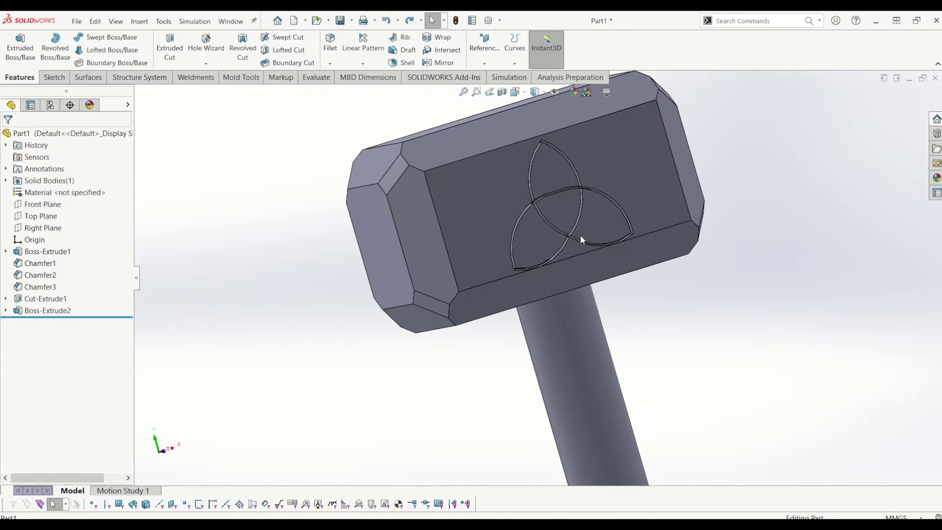
{"action": "scroll", "coordinate": [559, 277], "scroll_direction": "up", "scroll_amount": 2}
{"action": "middle_click_drag", "start_coordinate": [559, 277], "coordinate": [540, 269]}
{"action": "middle_click_drag", "start_coordinate": [538, 200], "coordinate": [500, 247]}
{"action": "scroll", "coordinate": [551, 215], "scroll_direction": "down", "scroll_amount": 3}
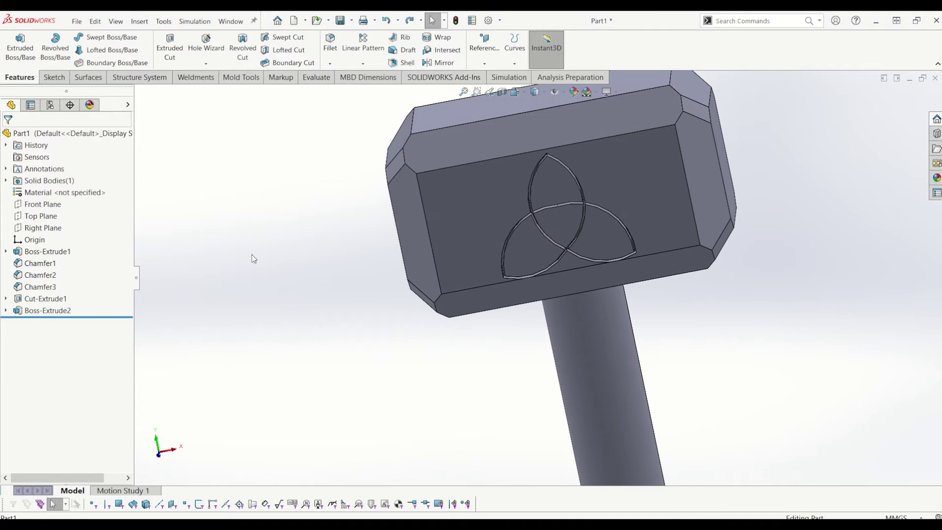
Edit the logo cut's sketch, set the construction rectangle's offset from the front face's edge to 10 mm, and exit the sketch
{"action": "left_click", "coordinate": [23, 300]}
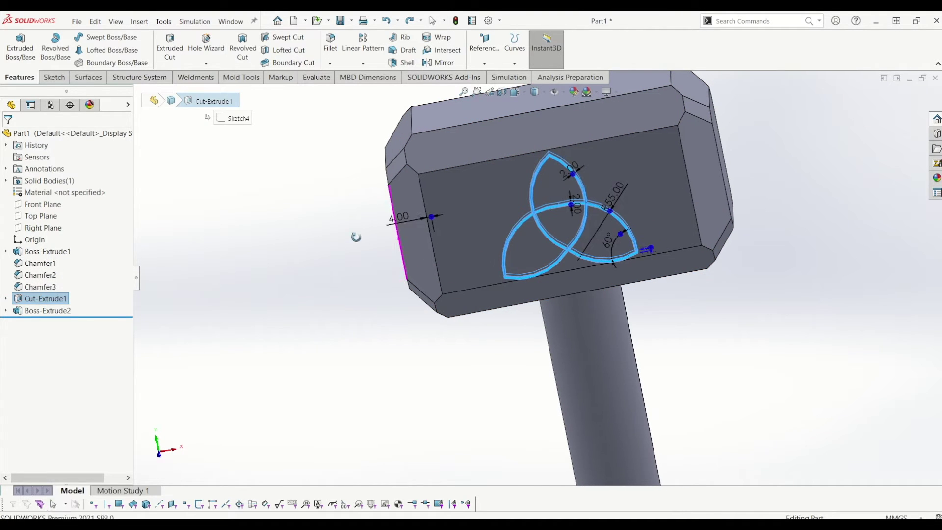
{"action": "left_click", "coordinate": [6, 298]}
{"action": "left_click", "coordinate": [41, 311]}
{"action": "right_click", "coordinate": [42, 311]}
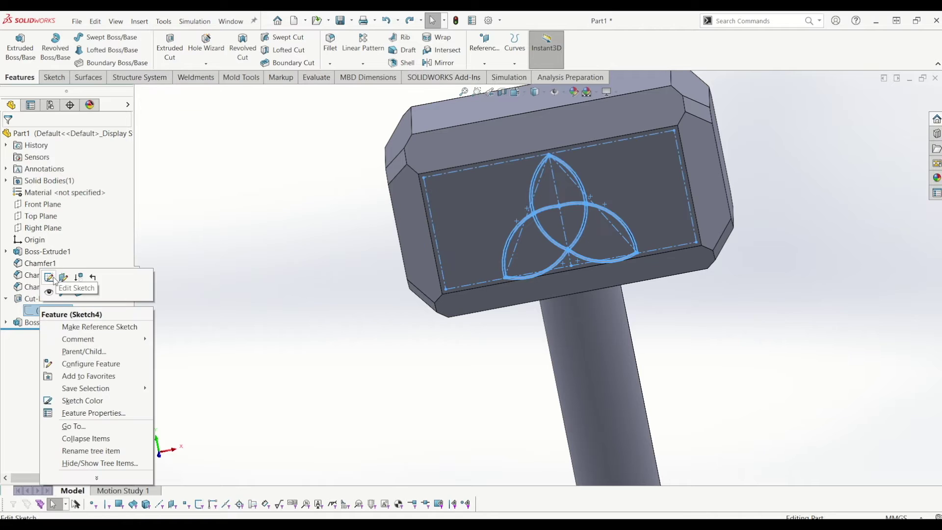
{"action": "left_click", "coordinate": [54, 282]}
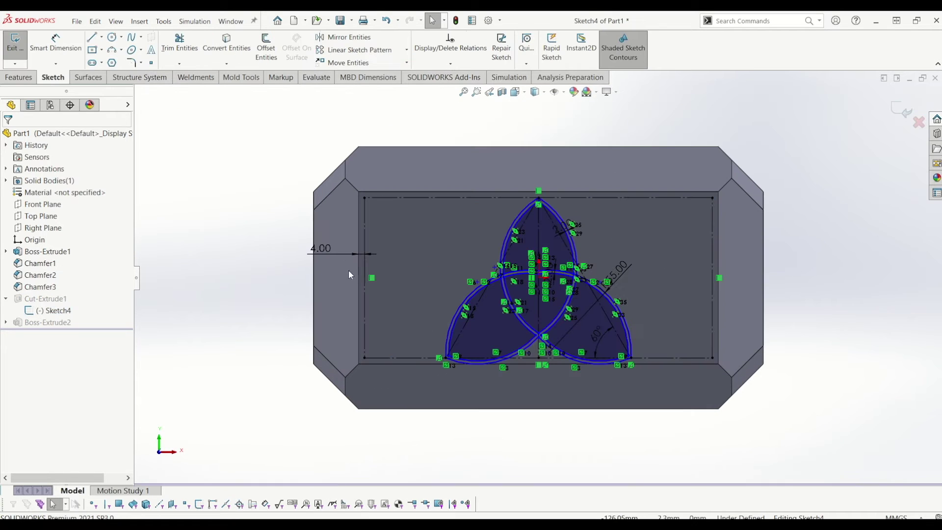
{"action": "double_click", "coordinate": [321, 249]}
{"action": "type", "text": "10"}
{"action": "key", "text": "Return"}
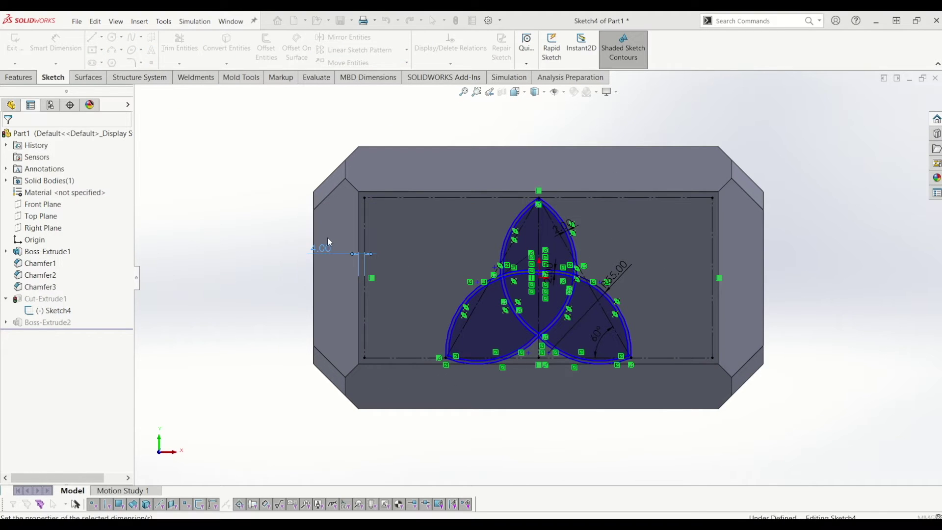
{"action": "left_click", "coordinate": [902, 108]}
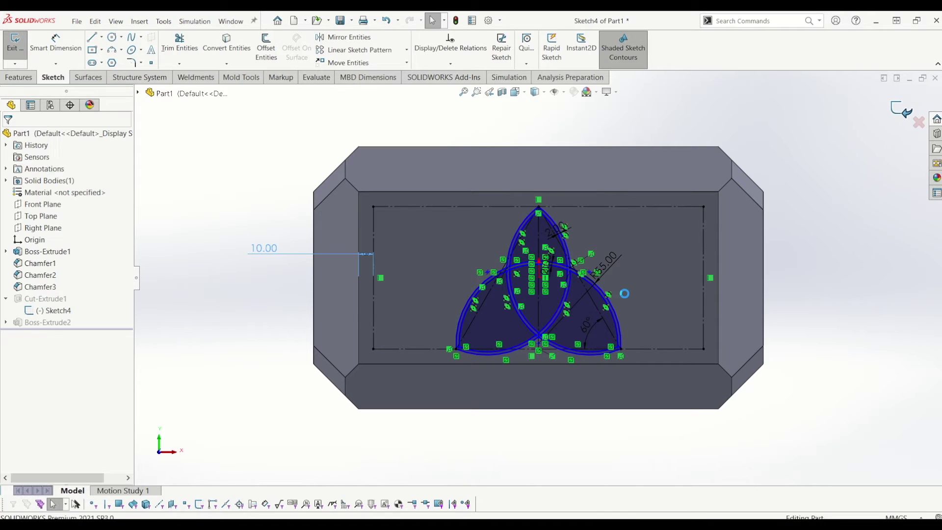
Start a sketch on the handle's flat back face and view it straight on
{"action": "scroll", "coordinate": [567, 293], "scroll_direction": "up", "scroll_amount": 3}
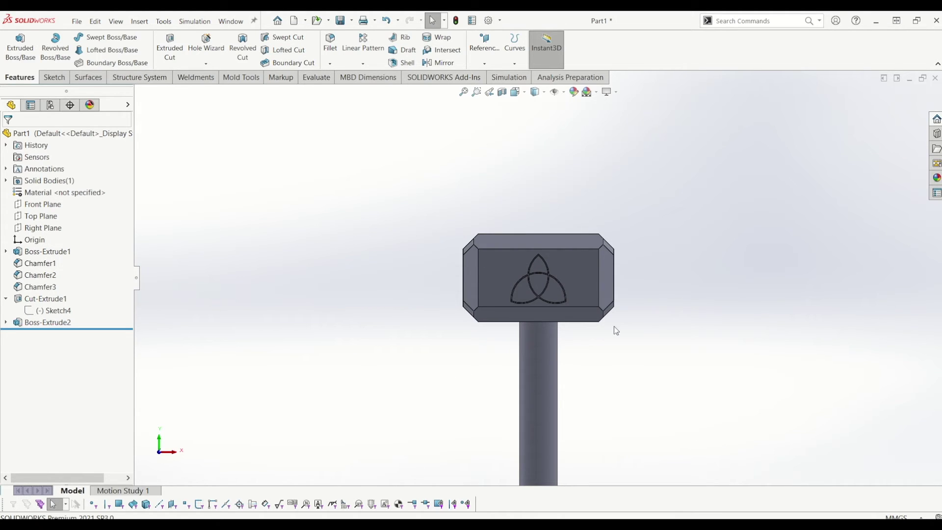
{"action": "scroll", "coordinate": [630, 343], "scroll_direction": "up", "scroll_amount": 3}
{"action": "key", "text": "f"}
{"action": "middle_click_drag", "start_coordinate": [497, 330], "coordinate": [536, 258]}
{"action": "left_click", "coordinate": [536, 257]}
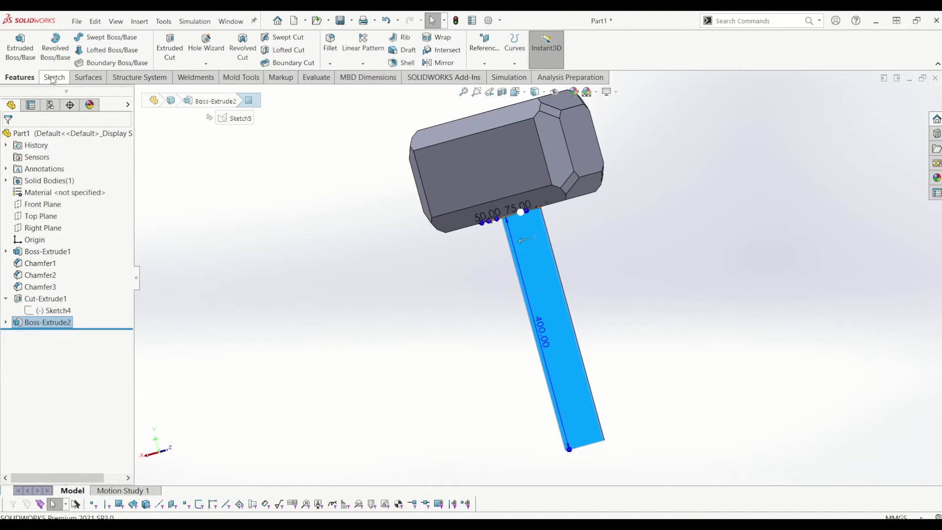
{"action": "left_click", "coordinate": [53, 77]}
{"action": "left_click", "coordinate": [14, 47]}
{"action": "scroll", "coordinate": [586, 241], "scroll_direction": "down", "scroll_amount": 5}
{"action": "left_click", "coordinate": [569, 244]}
{"action": "mouse_move", "coordinate": [569, 244]}
{"action": "middle_mouse_down"}
{"action": "mouse_move", "coordinate": [441, 242]}
{"action": "mouse_move", "coordinate": [563, 261]}
{"action": "middle_mouse_up"}
{"action": "key", "text": "space"}
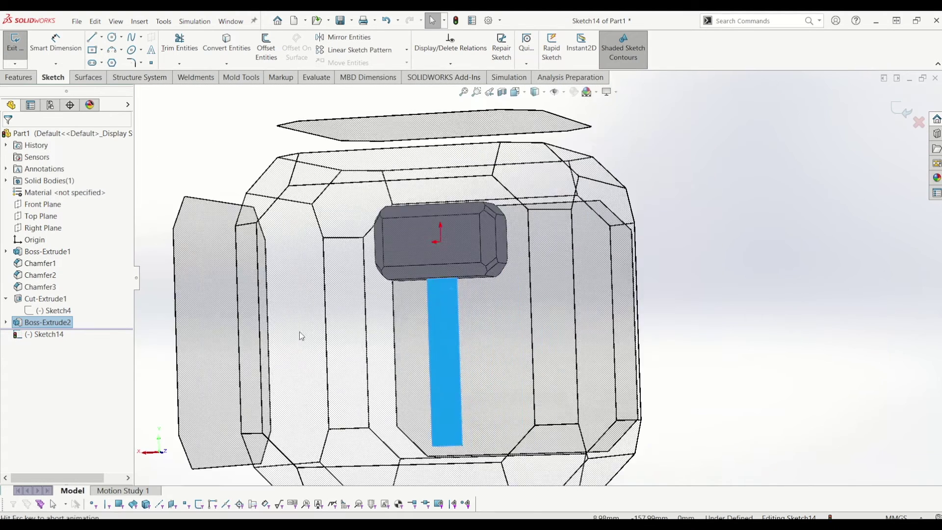
Sketch a circle of about 9 mm diameter centered on the handle's long edge just below the head
{"action": "left_click", "coordinate": [112, 37]}
{"action": "scroll", "coordinate": [552, 209], "scroll_direction": "down", "scroll_amount": 4}
{"action": "left_click", "coordinate": [555, 216]}
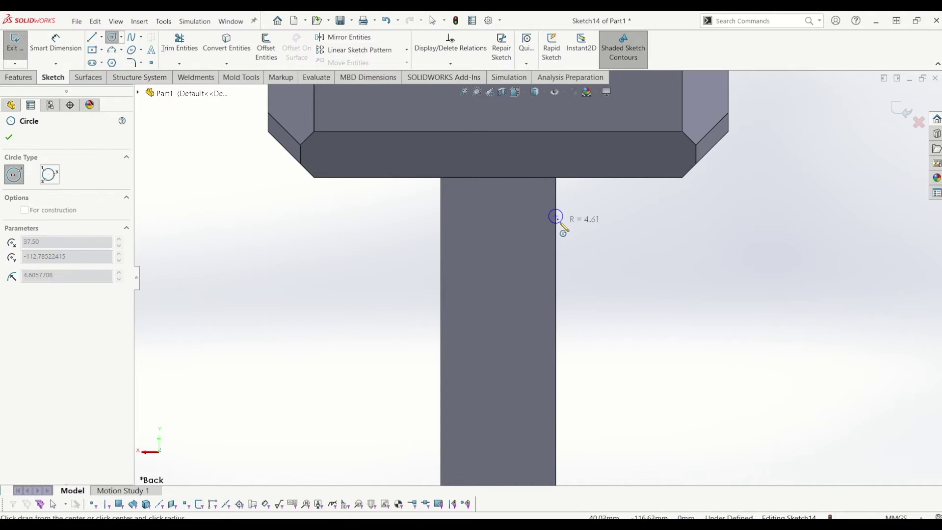
{"action": "left_click", "coordinate": [559, 221]}
{"action": "key", "text": "Escape"}
Dimension the circle on the handle's edge to a diameter of 5 mm
{"action": "left_click", "coordinate": [55, 47]}
{"action": "scroll", "coordinate": [576, 204], "scroll_direction": "down", "scroll_amount": 2}
{"action": "scroll", "coordinate": [574, 216], "scroll_direction": "down", "scroll_amount": 2}
{"action": "left_click", "coordinate": [542, 223]}
{"action": "left_click", "coordinate": [614, 226]}
{"action": "type", "text": "5"}
{"action": "key", "text": "Return"}
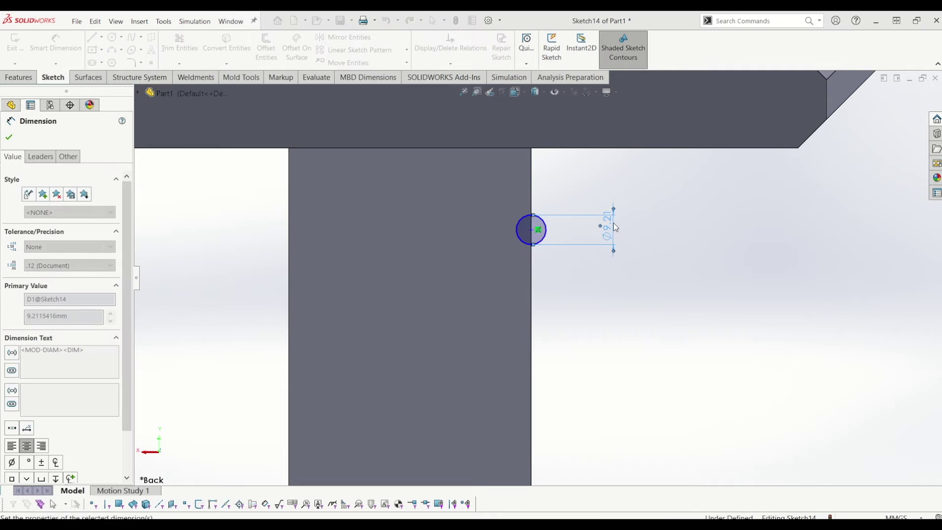
{"action": "key", "text": "Escape"}
Dimension the circle's center 20 mm below the head's bottom edge and exit the sketch
{"action": "left_click", "coordinate": [520, 147]}
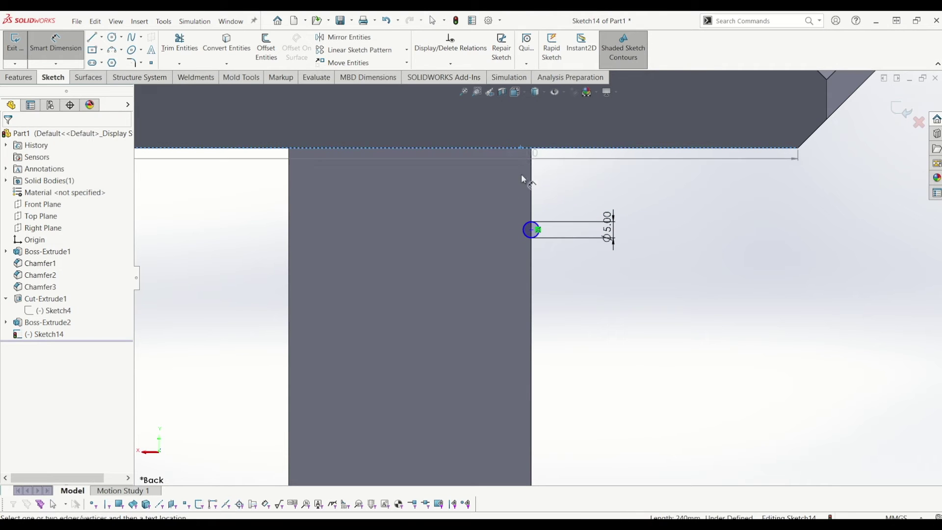
{"action": "left_click", "coordinate": [531, 230]}
{"action": "left_click", "coordinate": [472, 185]}
{"action": "type", "text": "20"}
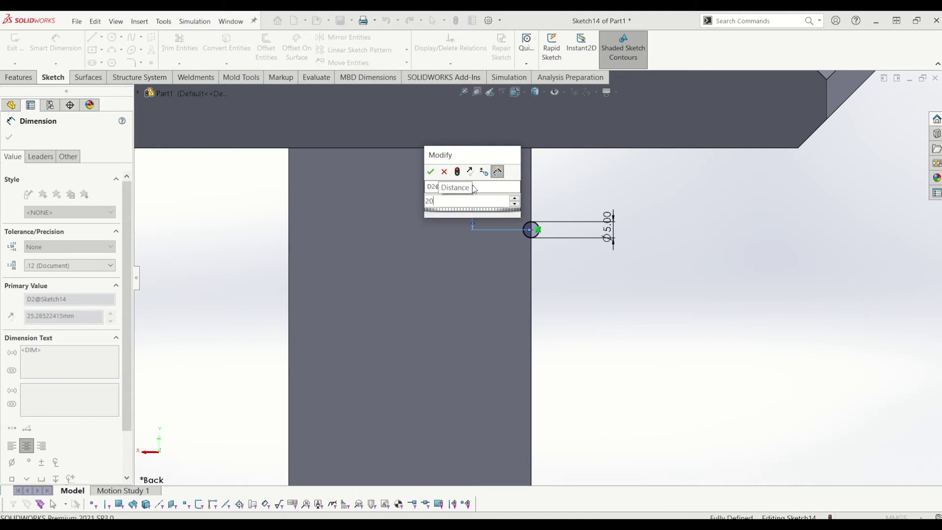
{"action": "key", "text": "Return"}
{"action": "scroll", "coordinate": [501, 189], "scroll_direction": "up", "scroll_amount": 5}
{"action": "key", "text": "Escape"}
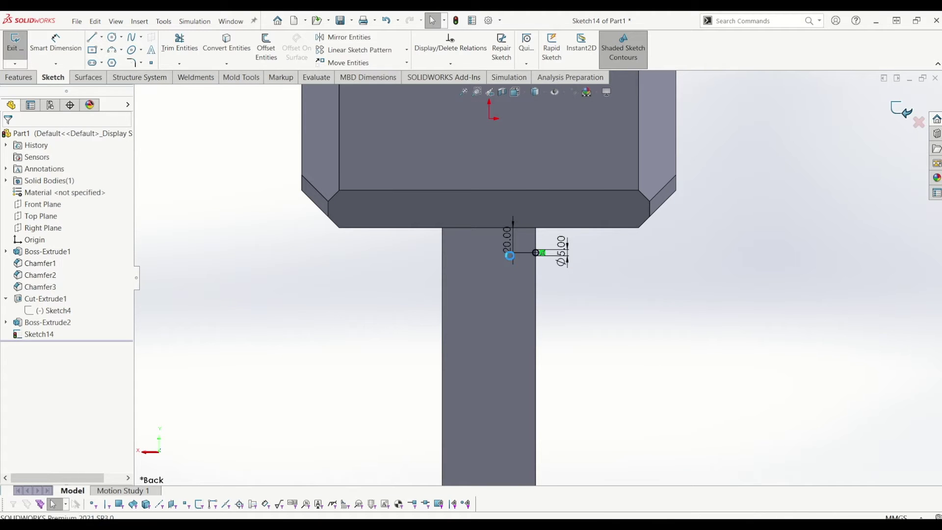
{"action": "scroll", "coordinate": [530, 267], "scroll_direction": "up", "scroll_amount": 5}
{"action": "middle_click_drag", "start_coordinate": [528, 245], "coordinate": [373, 267]}
{"action": "scroll", "coordinate": [510, 267], "scroll_direction": "down", "scroll_amount": 6}
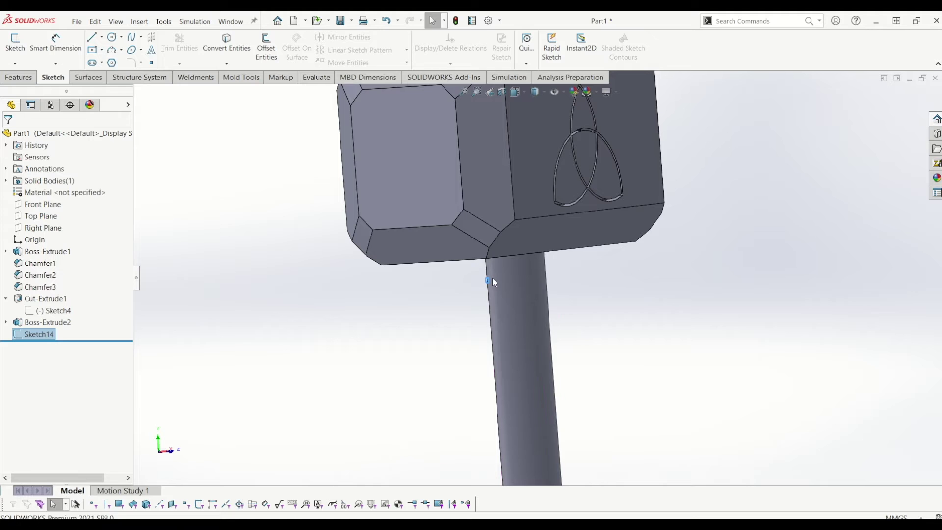
Switch to the front view and start a sketch on the head's front face
{"action": "middle_click_drag", "start_coordinate": [570, 314], "coordinate": [546, 296]}
{"action": "key", "text": "ctrl+space"}
{"action": "left_click", "coordinate": [366, 343]}
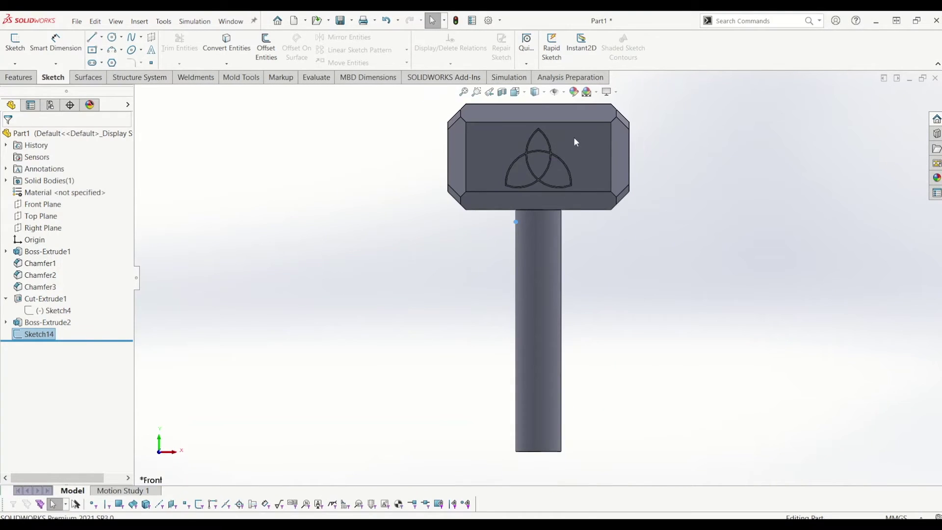
{"action": "left_click", "coordinate": [576, 142]}
{"action": "scroll", "coordinate": [429, 121], "scroll_direction": "down", "scroll_amount": 2}
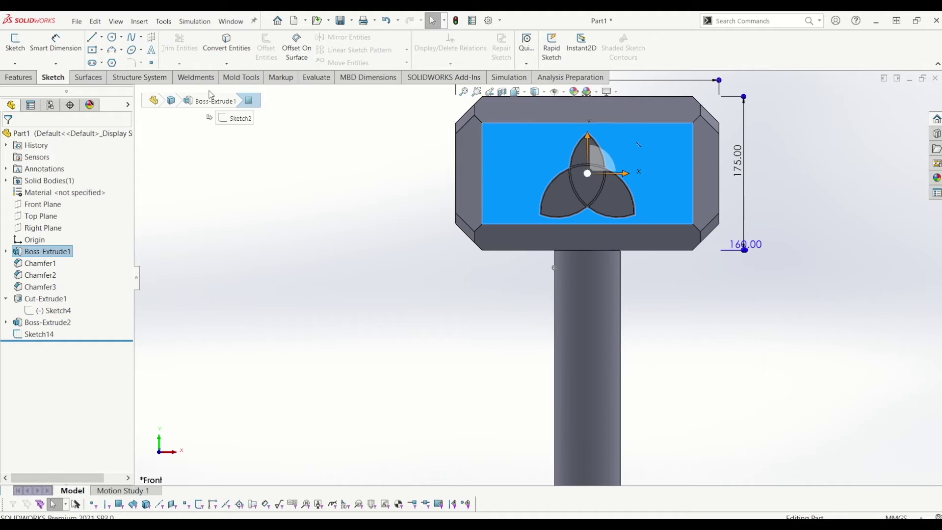
{"action": "left_click", "coordinate": [10, 44]}
{"action": "left_click", "coordinate": [756, 204]}
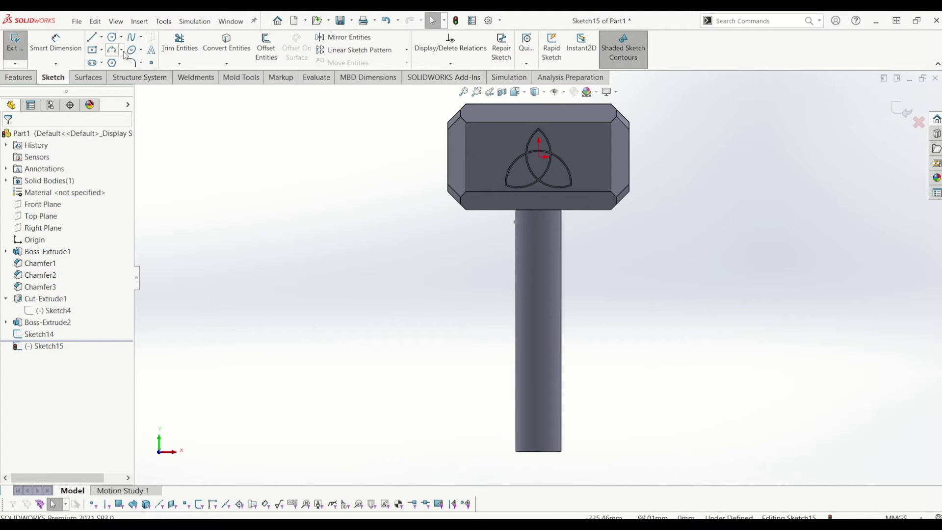
Sketch a five-point wavy spline across the handle just below the head, from the circle's center to the opposite long edge
{"action": "left_click", "coordinate": [131, 40]}
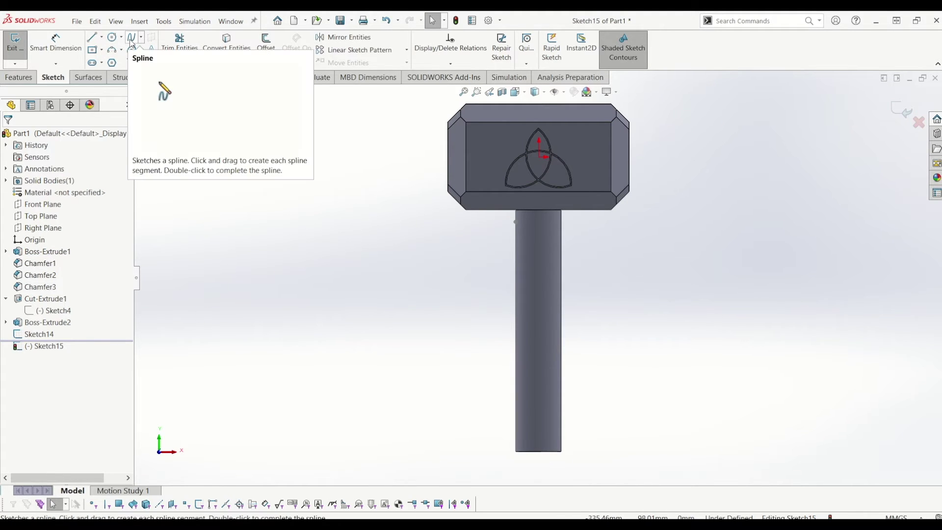
{"action": "scroll", "coordinate": [521, 239], "scroll_direction": "down", "scroll_amount": 5}
{"action": "left_click", "coordinate": [501, 179]}
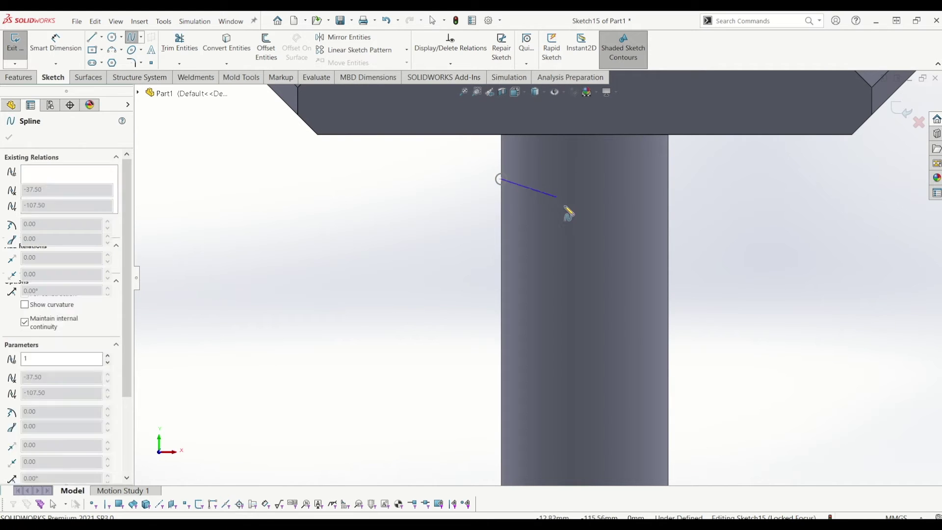
{"action": "left_click", "coordinate": [567, 215]}
{"action": "left_click", "coordinate": [621, 190]}
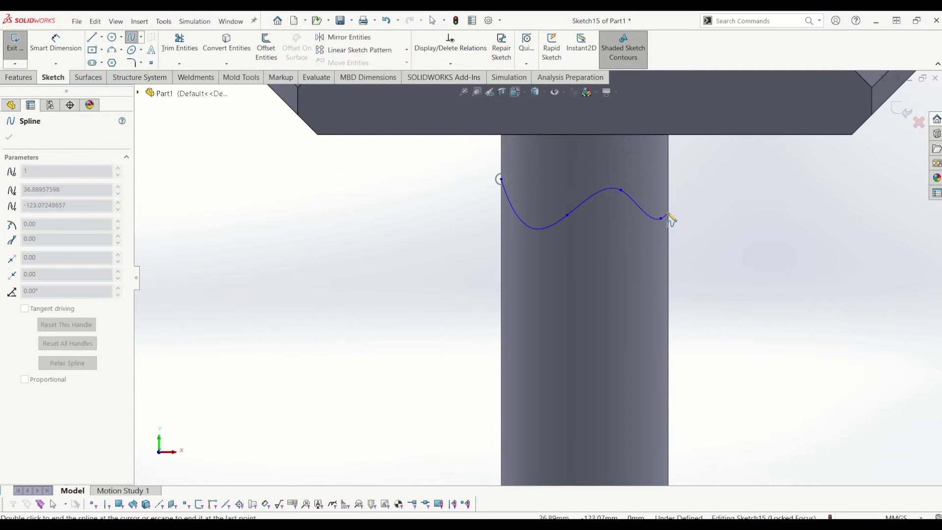
{"action": "double_click", "coordinate": [671, 207]}
{"action": "key", "text": "Escape"}
Reposition the spline's three interior points to form a more even wave and exit the sketch
{"action": "left_click_drag", "start_coordinate": [660, 216], "coordinate": [635, 211]}
{"action": "left_click_drag", "start_coordinate": [564, 216], "coordinate": [540, 205]}
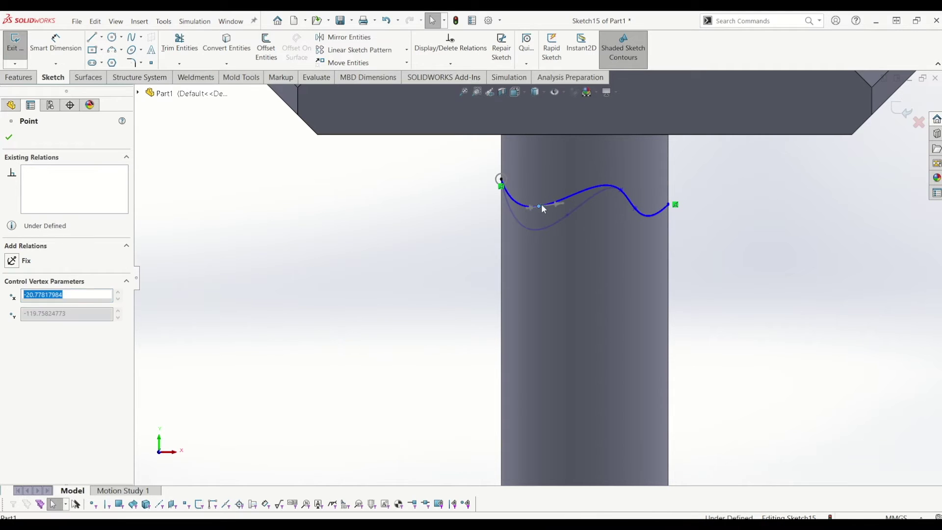
{"action": "left_click_drag", "start_coordinate": [622, 192], "coordinate": [592, 176]}
{"action": "mouse_move", "coordinate": [536, 207]}
{"action": "left_mouse_down"}
{"action": "mouse_move", "coordinate": [504, 211]}
{"action": "mouse_move", "coordinate": [539, 214]}
{"action": "left_mouse_up"}
{"action": "key", "text": "Escape"}
{"action": "left_click", "coordinate": [901, 118]}
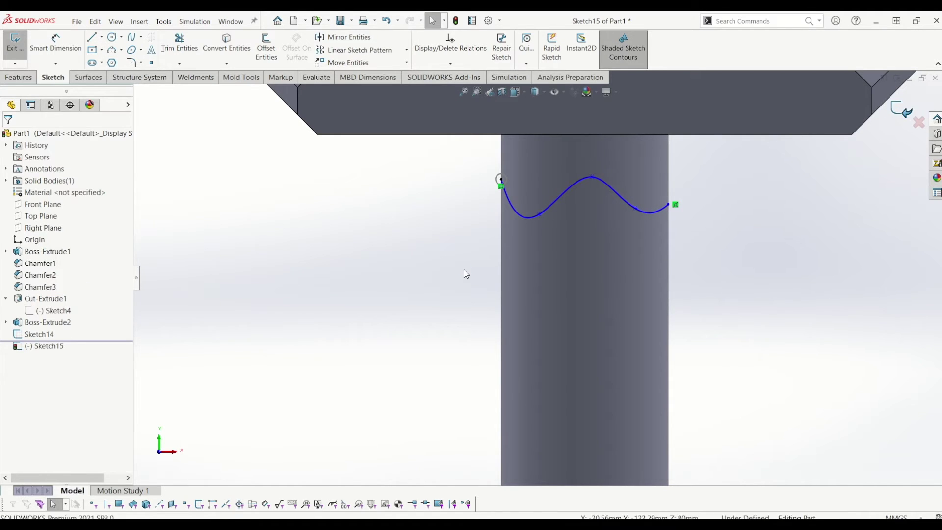
Create a projected curve with the Sketch on faces type, projecting the wave spline onto the handle's curved face
{"action": "mouse_move", "coordinate": [569, 279]}
{"action": "middle_mouse_down"}
{"action": "mouse_move", "coordinate": [564, 248]}
{"action": "mouse_move", "coordinate": [580, 246]}
{"action": "middle_mouse_up"}
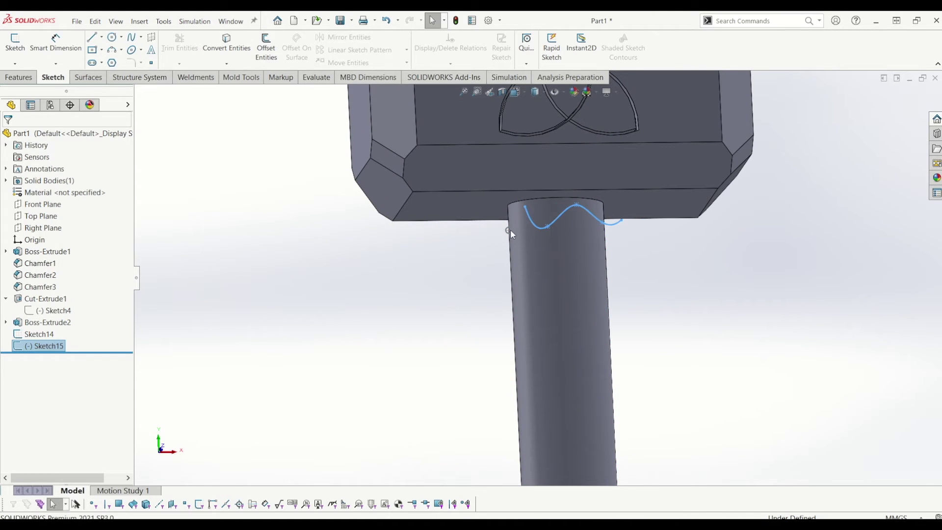
{"action": "middle_click_drag", "start_coordinate": [545, 237], "coordinate": [533, 261]}
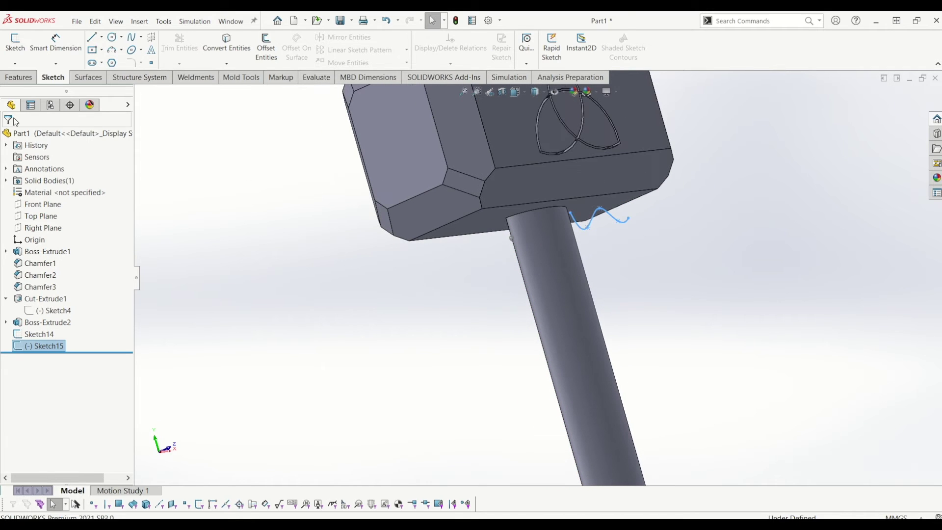
{"action": "left_click", "coordinate": [22, 77]}
{"action": "left_click", "coordinate": [488, 42]}
{"action": "left_click", "coordinate": [509, 44]}
{"action": "left_click", "coordinate": [512, 55]}
{"action": "left_click", "coordinate": [532, 89]}
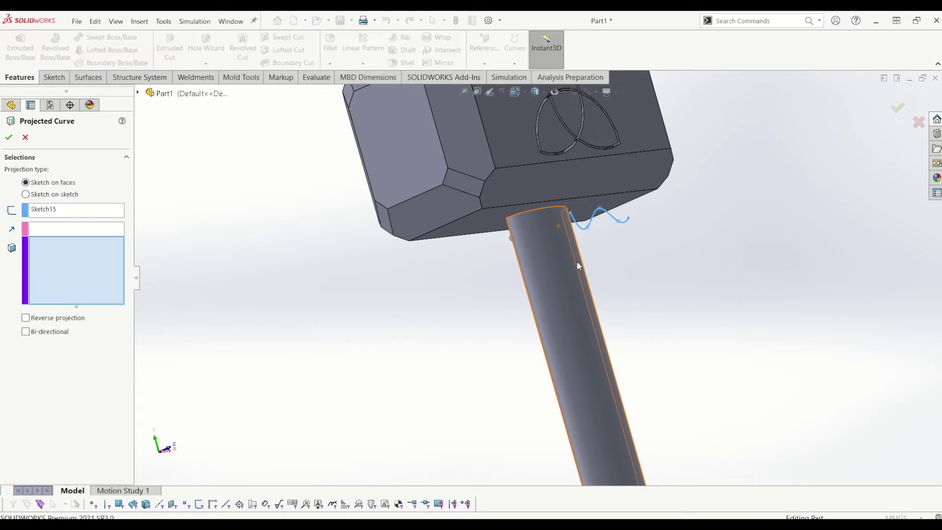
{"action": "right_click", "coordinate": [53, 211]}
{"action": "left_click", "coordinate": [81, 219]}
{"action": "middle_click_drag", "start_coordinate": [635, 230], "coordinate": [582, 229]}
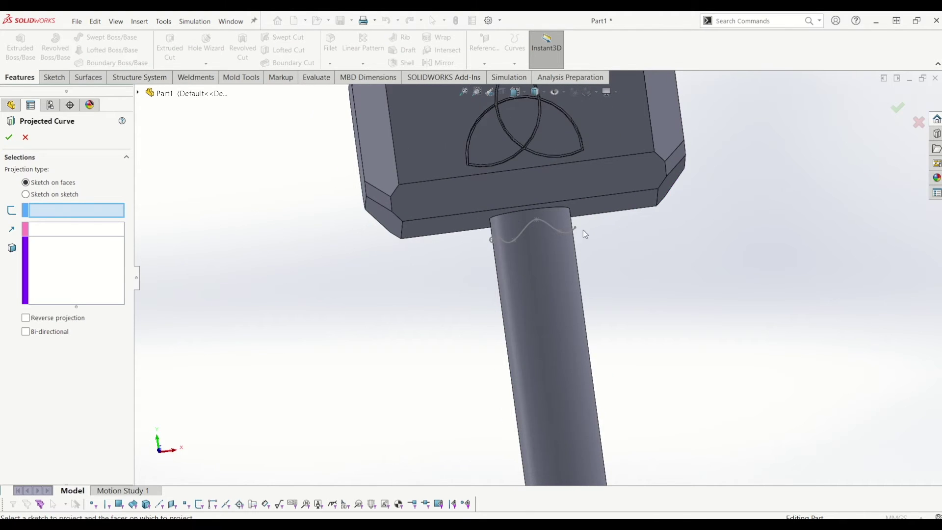
{"action": "scroll", "coordinate": [544, 229], "scroll_direction": "down", "scroll_amount": 3}
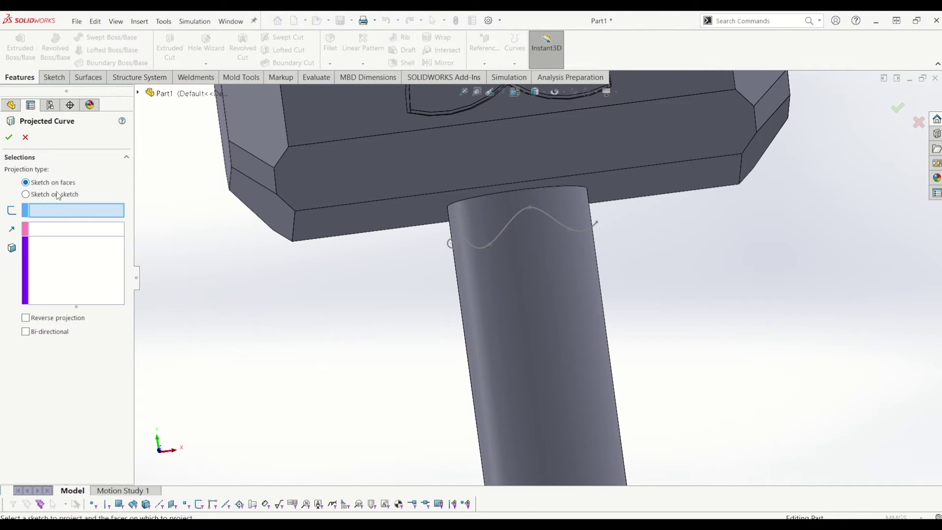
{"action": "left_click", "coordinate": [513, 223]}
{"action": "middle_click_drag", "start_coordinate": [506, 221], "coordinate": [496, 274]}
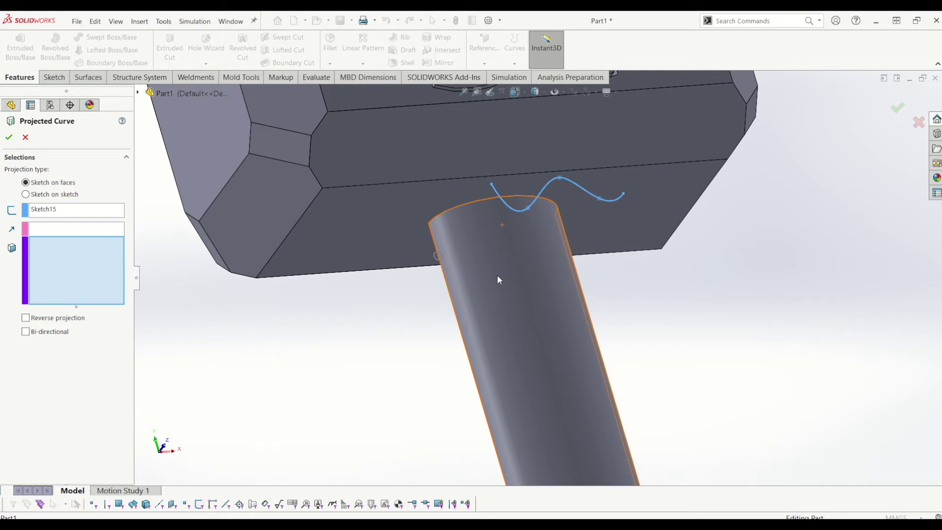
{"action": "left_click", "coordinate": [496, 274]}
{"action": "left_click", "coordinate": [10, 138]}
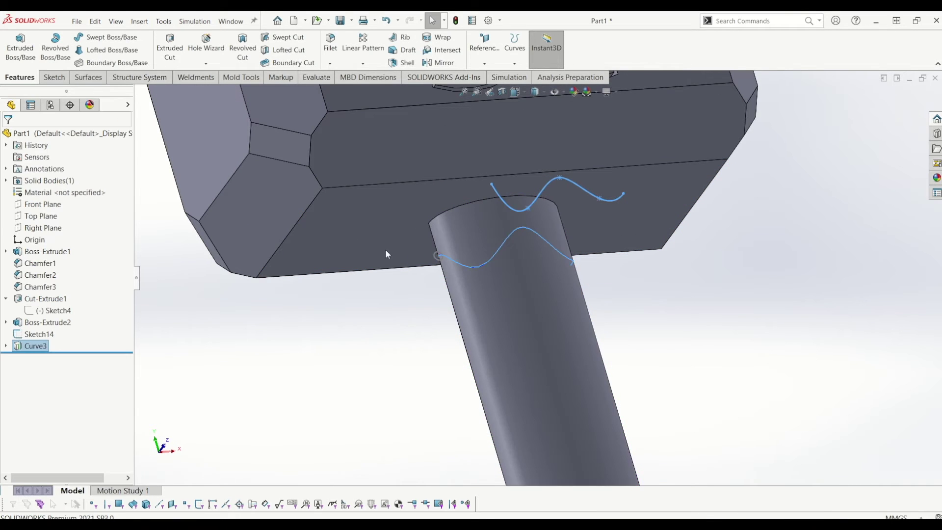
Sweep a boss using the 5 mm circle sketch as the profile and the projected wave curve as the path
{"action": "middle_click_drag", "start_coordinate": [591, 307], "coordinate": [599, 329]}
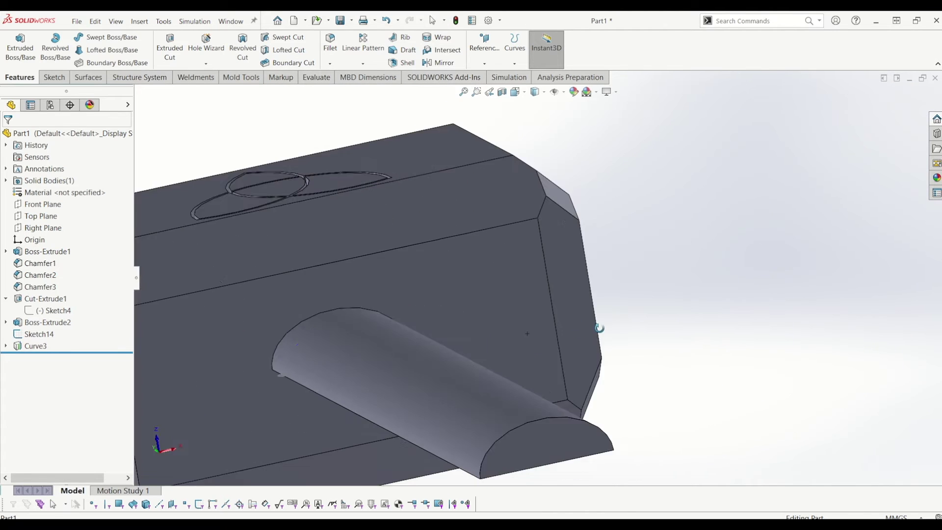
{"action": "scroll", "coordinate": [598, 329], "scroll_direction": "up", "scroll_amount": 3}
{"action": "middle_click_drag", "start_coordinate": [478, 358], "coordinate": [402, 274]}
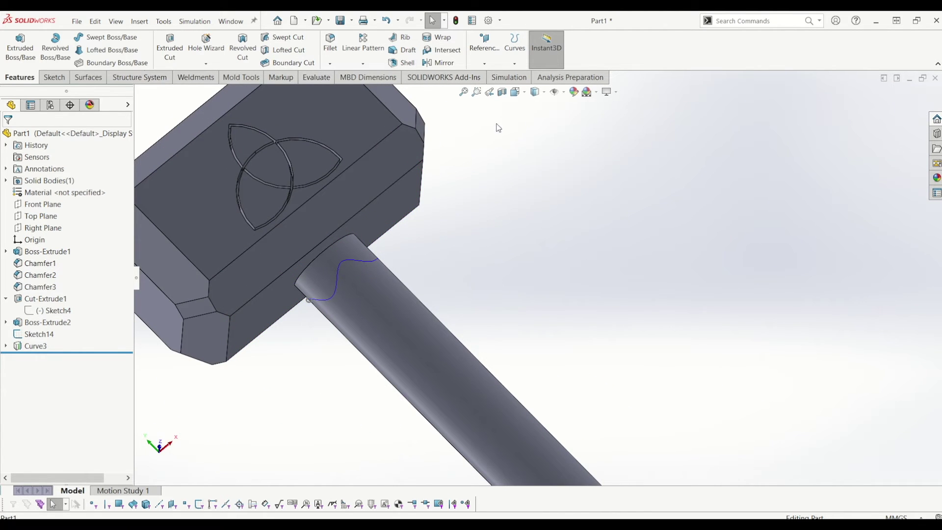
{"action": "left_click", "coordinate": [112, 39]}
{"action": "scroll", "coordinate": [304, 293], "scroll_direction": "down", "scroll_amount": 5}
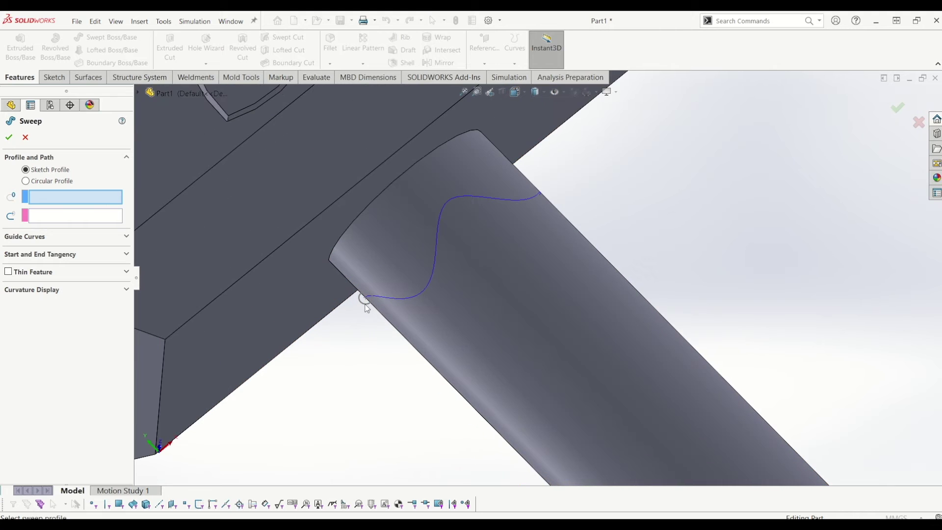
{"action": "left_click", "coordinate": [364, 303]}
{"action": "left_click", "coordinate": [384, 300]}
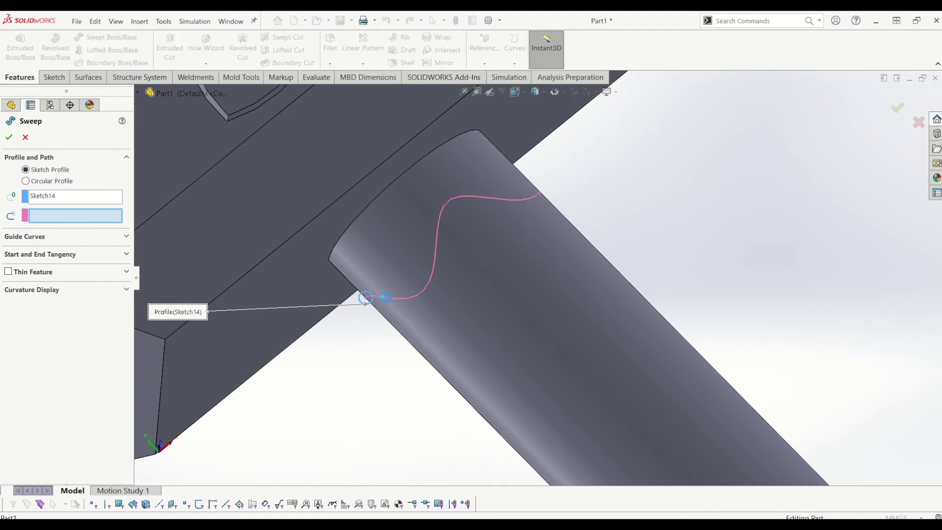
{"action": "scroll", "coordinate": [399, 308], "scroll_direction": "up", "scroll_amount": 3}
{"action": "left_click", "coordinate": [9, 138]}
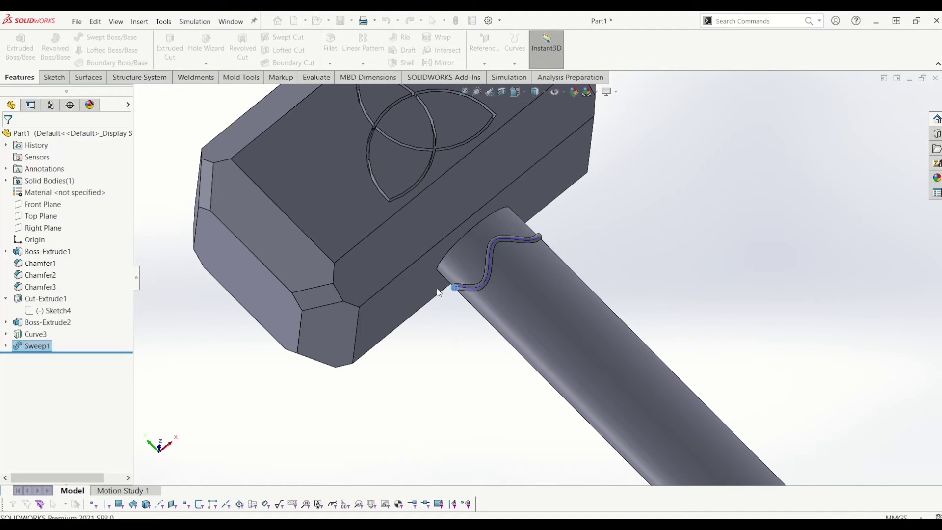
Hide the projected curve and collapse the logo cut's entry in the feature tree
{"action": "middle_click_drag", "start_coordinate": [563, 275], "coordinate": [643, 217]}
{"action": "middle_click_drag", "start_coordinate": [620, 249], "coordinate": [696, 339]}
{"action": "scroll", "coordinate": [740, 331], "scroll_direction": "up", "scroll_amount": 7}
{"action": "scroll", "coordinate": [523, 232], "scroll_direction": "down", "scroll_amount": 3}
{"action": "right_click", "coordinate": [45, 340]}
{"action": "left_click", "coordinate": [212, 366]}
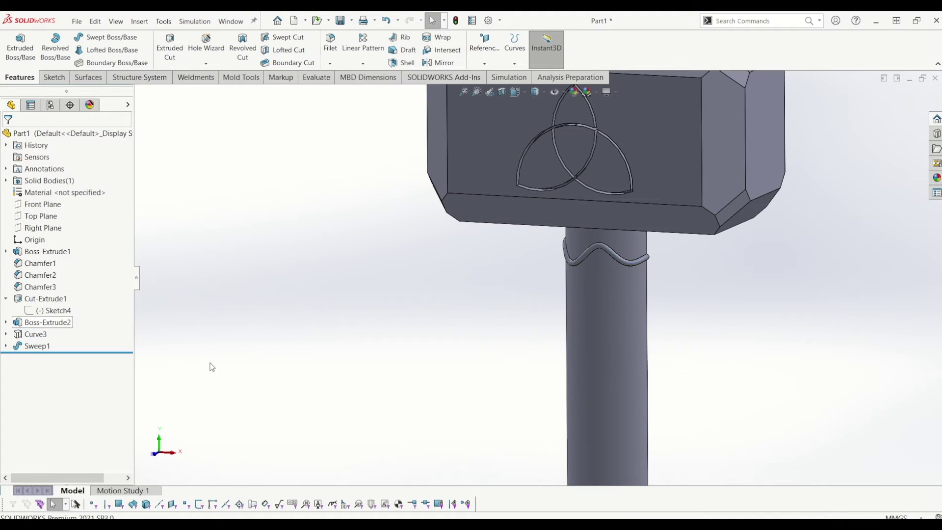
{"action": "left_click", "coordinate": [7, 299]}
Set up a linear pattern of the swept wave along the handle's long edge
{"action": "scroll", "coordinate": [304, 309], "scroll_direction": "up", "scroll_amount": 4}
{"action": "middle_click_drag", "start_coordinate": [314, 309], "coordinate": [387, 297]}
{"action": "scroll", "coordinate": [558, 269], "scroll_direction": "down", "scroll_amount": 3}
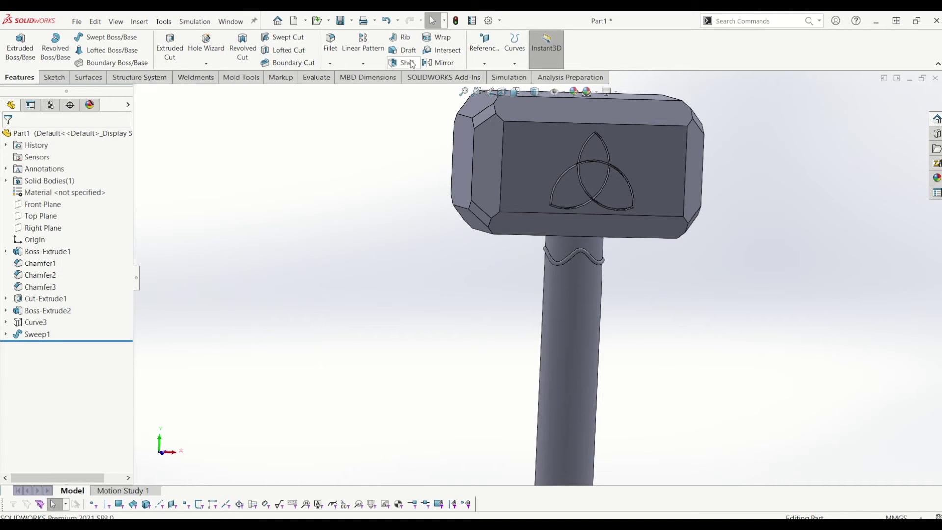
{"action": "left_click", "coordinate": [369, 44]}
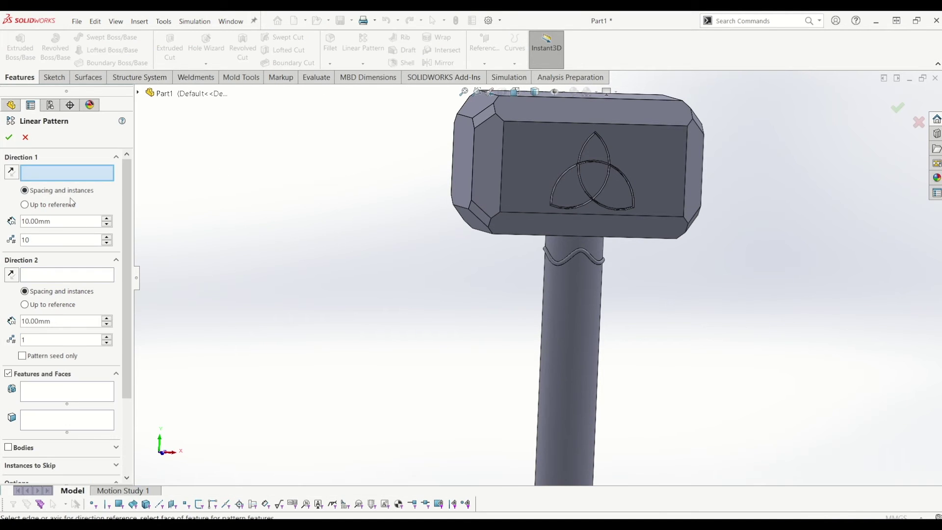
{"action": "left_click", "coordinate": [543, 272]}
{"action": "middle_click_drag", "start_coordinate": [490, 336], "coordinate": [523, 289]}
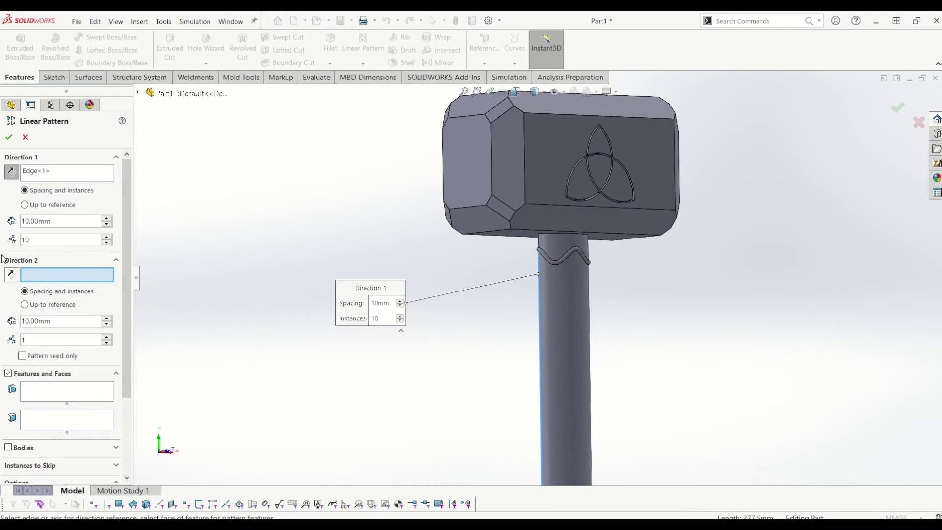
{"action": "left_click", "coordinate": [54, 386]}
{"action": "scroll", "coordinate": [576, 264], "scroll_direction": "down", "scroll_amount": 2}
{"action": "left_click", "coordinate": [577, 251]}
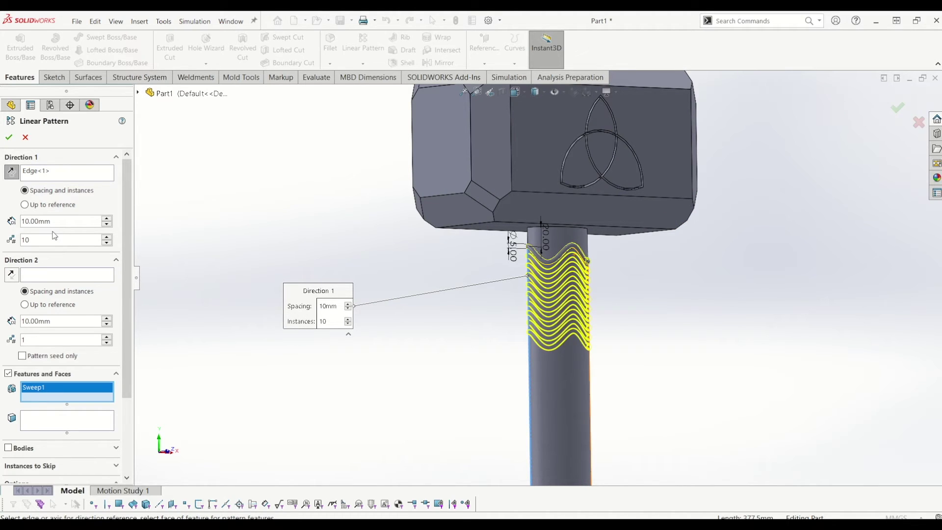
Set the linear pattern to 40 mm spacing and 9 instances, and create it
{"action": "type", "text": "40"}
{"action": "key", "text": "Return"}
{"action": "scroll", "coordinate": [325, 278], "scroll_direction": "up", "scroll_amount": 4}
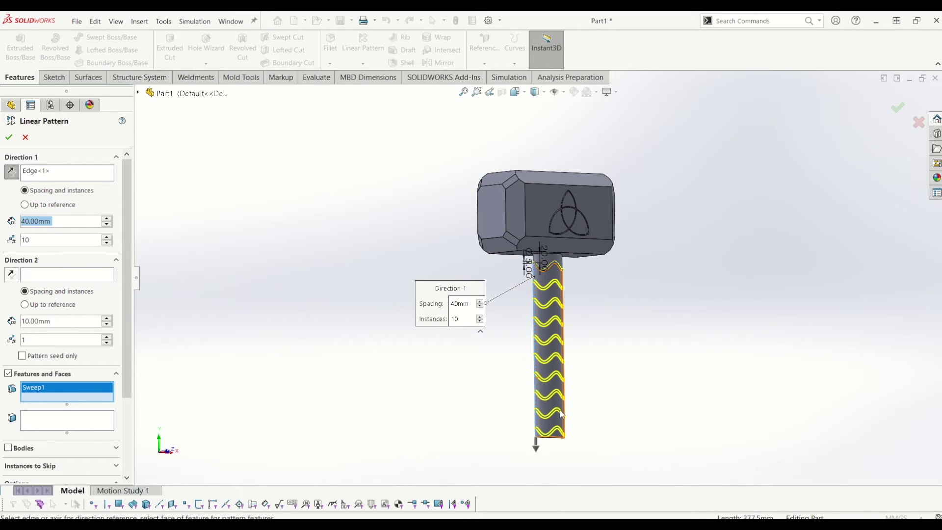
{"action": "scroll", "coordinate": [562, 414], "scroll_direction": "down", "scroll_amount": 1}
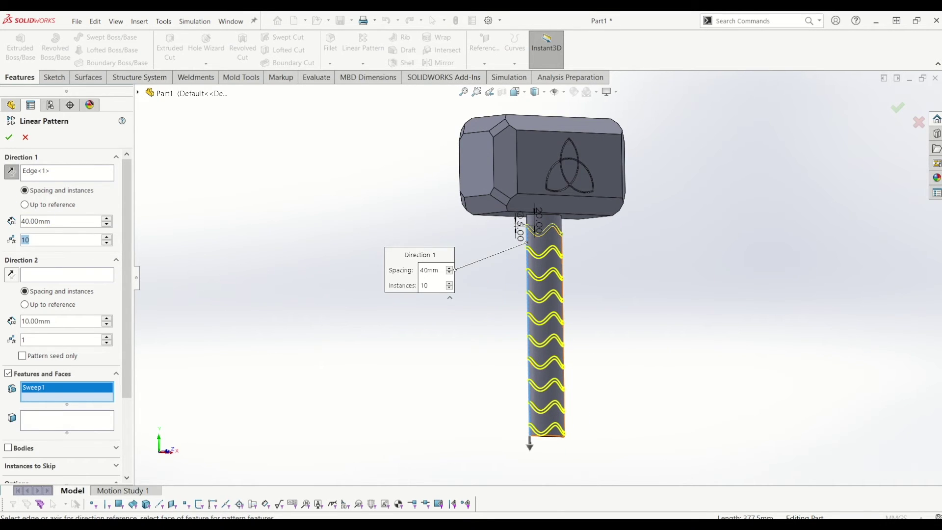
{"action": "type", "text": "9"}
{"action": "key", "text": "Return"}
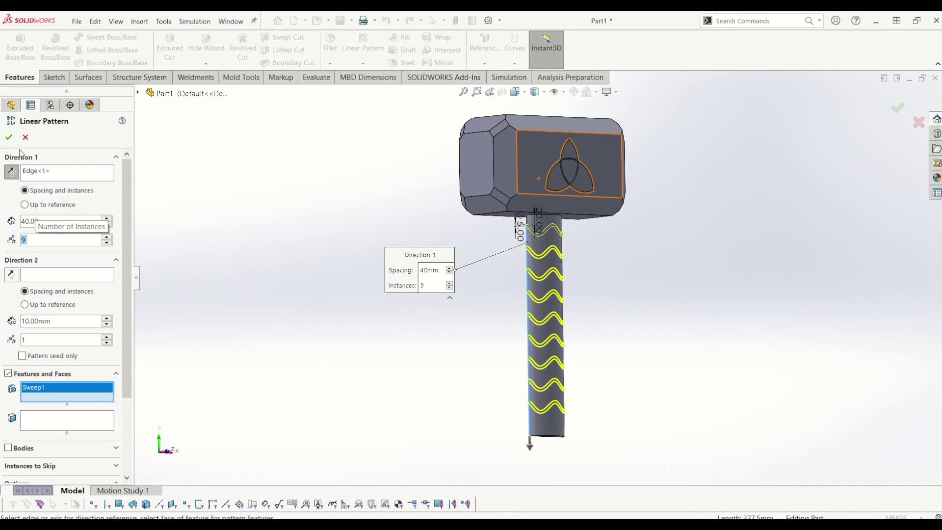
{"action": "left_click", "coordinate": [9, 137]}
Start a mirror feature and choose the handle's flat lengthwise face as the mirror plane
{"action": "middle_click_drag", "start_coordinate": [672, 285], "coordinate": [731, 214]}
{"action": "left_click", "coordinate": [526, 325]}
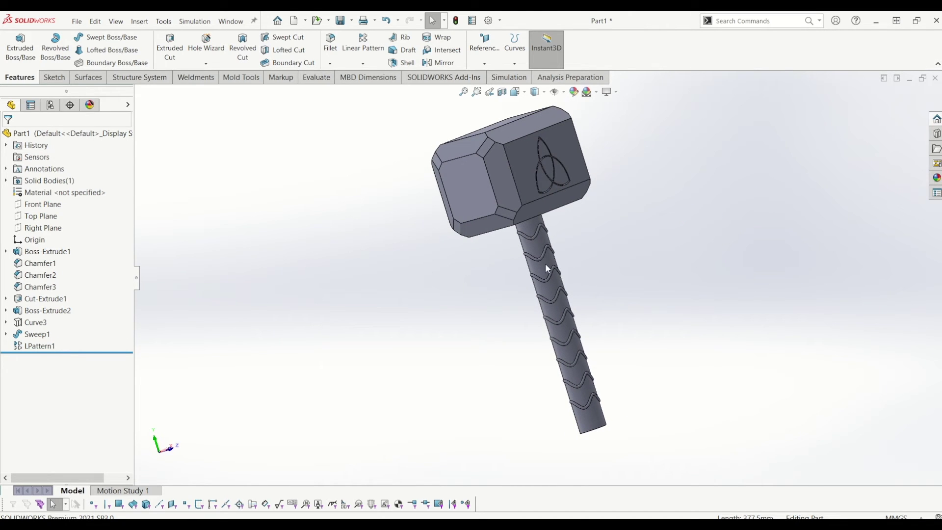
{"action": "middle_click_drag", "start_coordinate": [635, 396], "coordinate": [500, 261]}
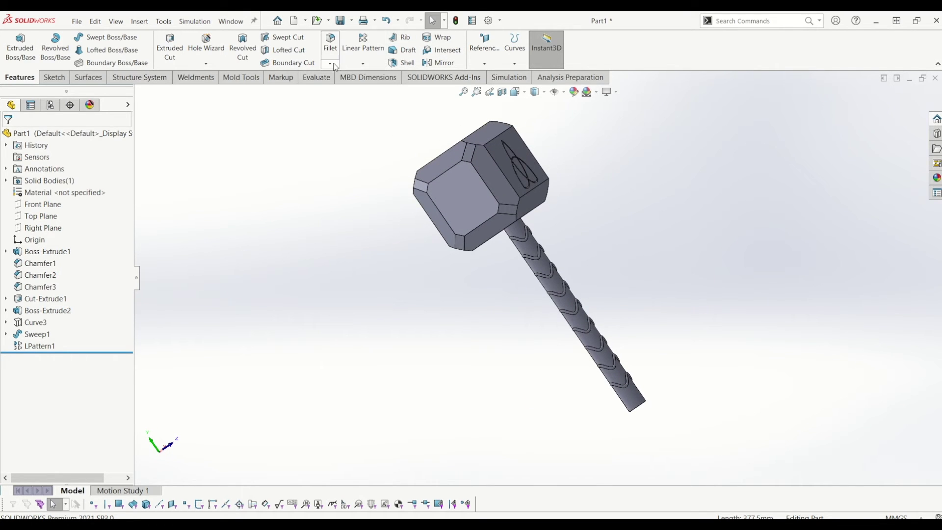
{"action": "left_click", "coordinate": [441, 64]}
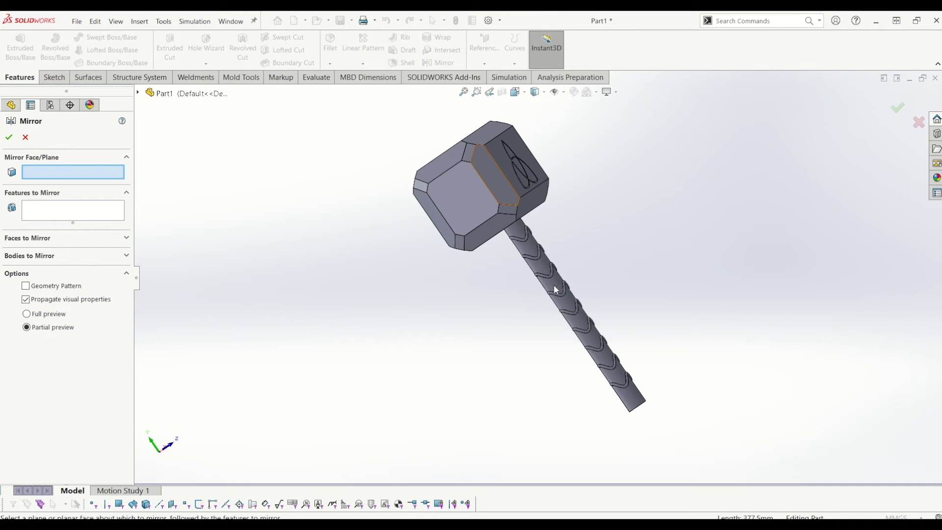
{"action": "middle_click_drag", "start_coordinate": [555, 289], "coordinate": [506, 332]}
{"action": "scroll", "coordinate": [538, 292], "scroll_direction": "down", "scroll_amount": 2}
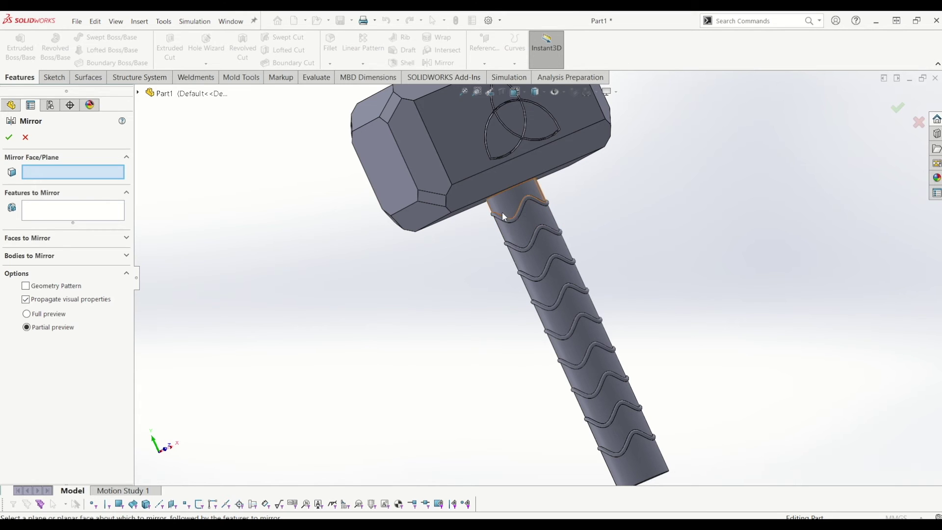
{"action": "left_click", "coordinate": [138, 93]}
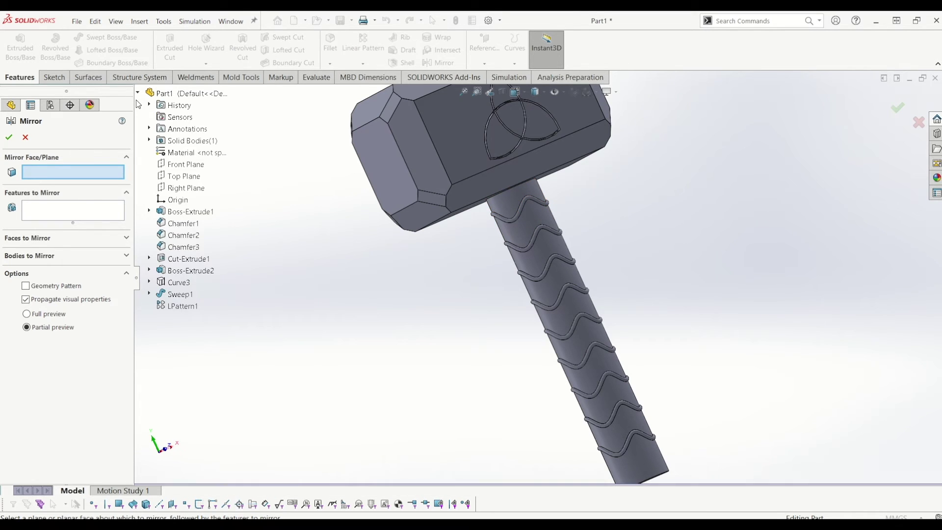
{"action": "middle_click_drag", "start_coordinate": [436, 268], "coordinate": [487, 258]}
{"action": "left_click", "coordinate": [487, 259]}
{"action": "scroll", "coordinate": [494, 294], "scroll_direction": "up", "scroll_amount": 3}
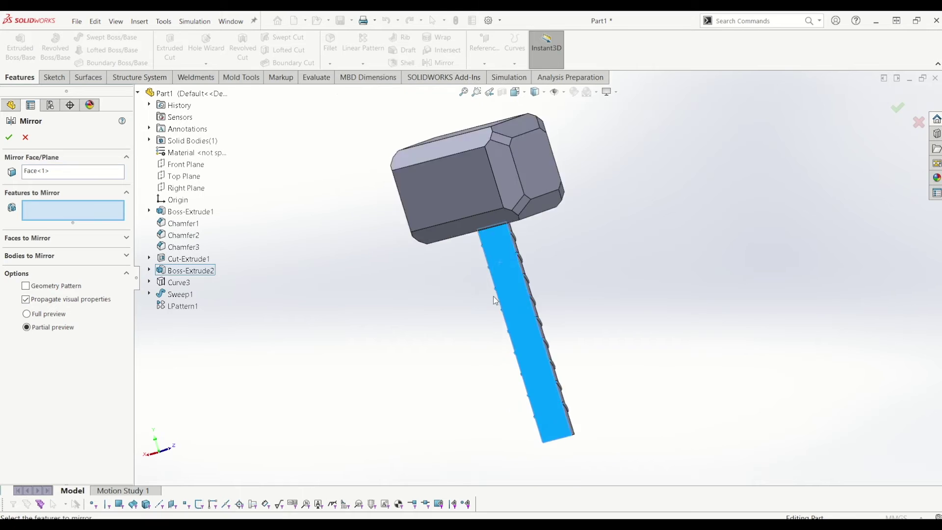
Mirror the handle extrusion, the swept wave and its linear pattern about the selected flat face
{"action": "middle_click_drag", "start_coordinate": [493, 294], "coordinate": [444, 315]}
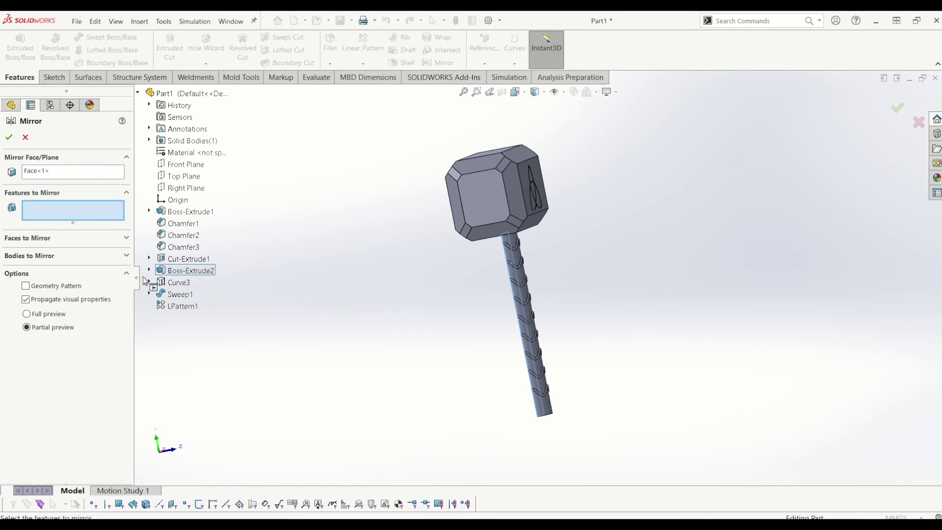
{"action": "left_click", "coordinate": [184, 271]}
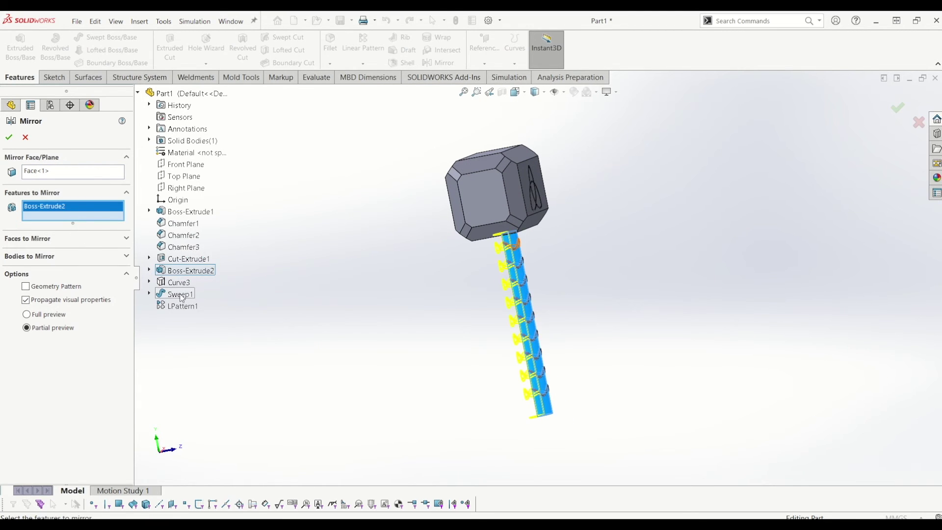
{"action": "left_click", "coordinate": [180, 294]}
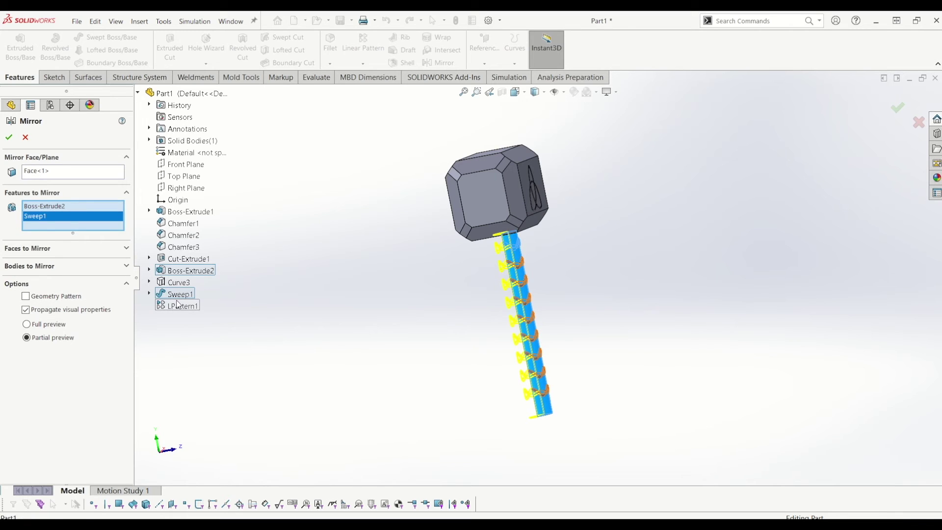
{"action": "left_click", "coordinate": [178, 305]}
{"action": "key", "text": "Return"}
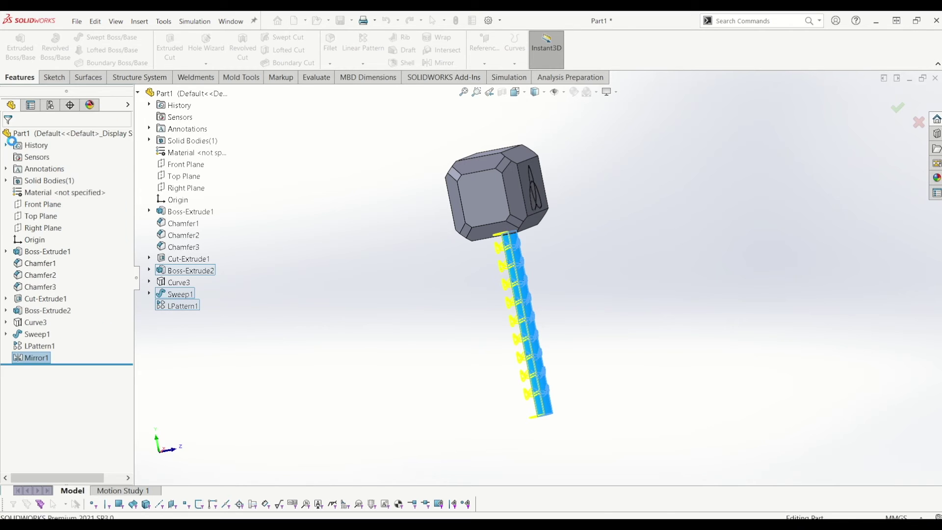
Fillet the outer edge at the handle's free end with a 10 mm radius
{"action": "middle_click_drag", "start_coordinate": [537, 303], "coordinate": [822, 292]}
{"action": "scroll", "coordinate": [569, 303], "scroll_direction": "up", "scroll_amount": 2}
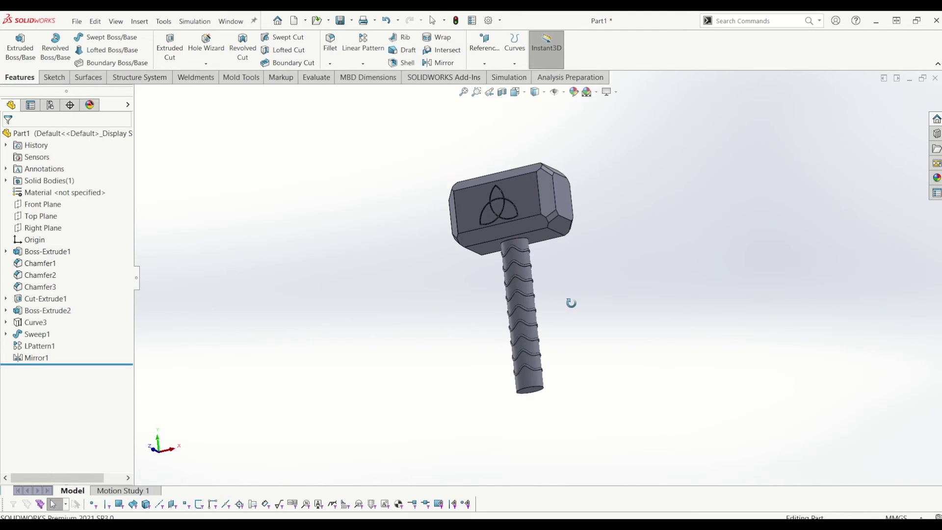
{"action": "scroll", "coordinate": [570, 300], "scroll_direction": "down", "scroll_amount": 2}
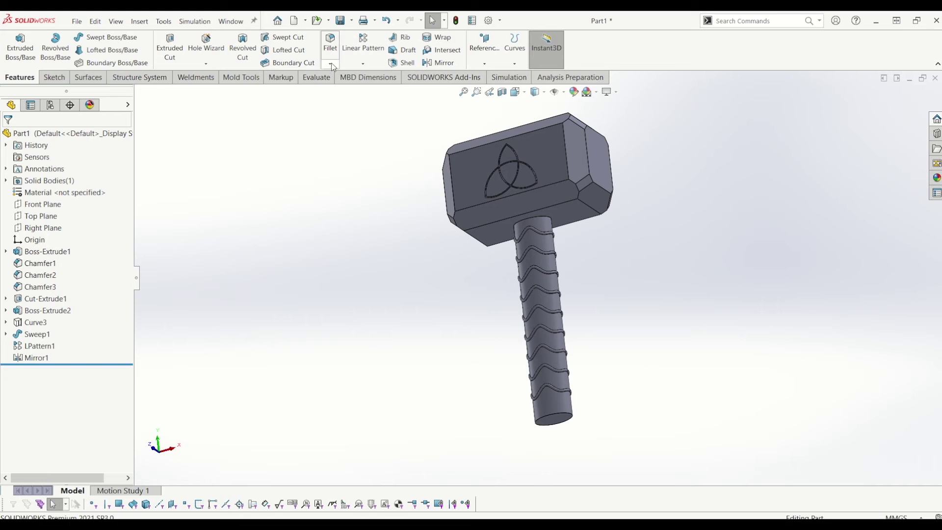
{"action": "scroll", "coordinate": [555, 412], "scroll_direction": "down", "scroll_amount": 4}
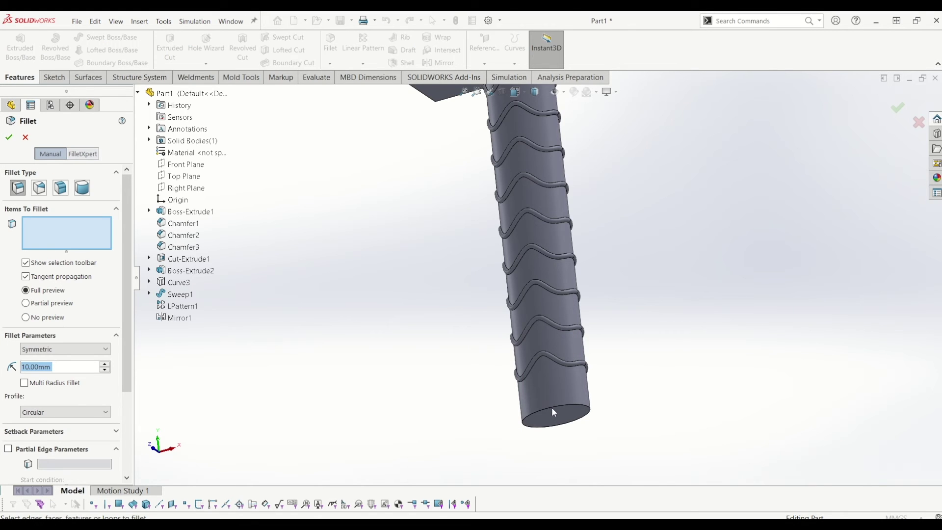
{"action": "left_click", "coordinate": [552, 409]}
{"action": "scroll", "coordinate": [581, 261], "scroll_direction": "up", "scroll_amount": 5}
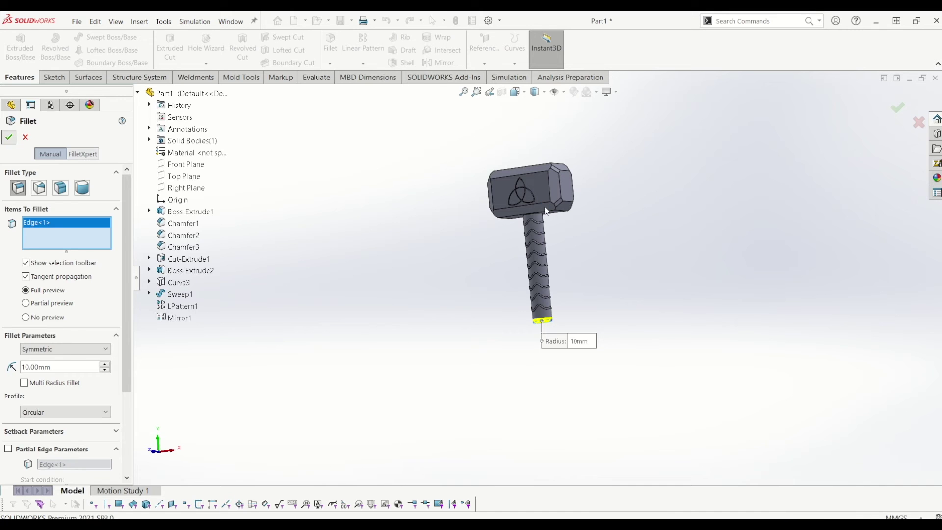
{"action": "key", "text": "Return"}
Set up a 10 mm fillet on the upper, lower and right-hand edges of the hammer head's logo face
{"action": "scroll", "coordinate": [530, 191], "scroll_direction": "down", "scroll_amount": 3}
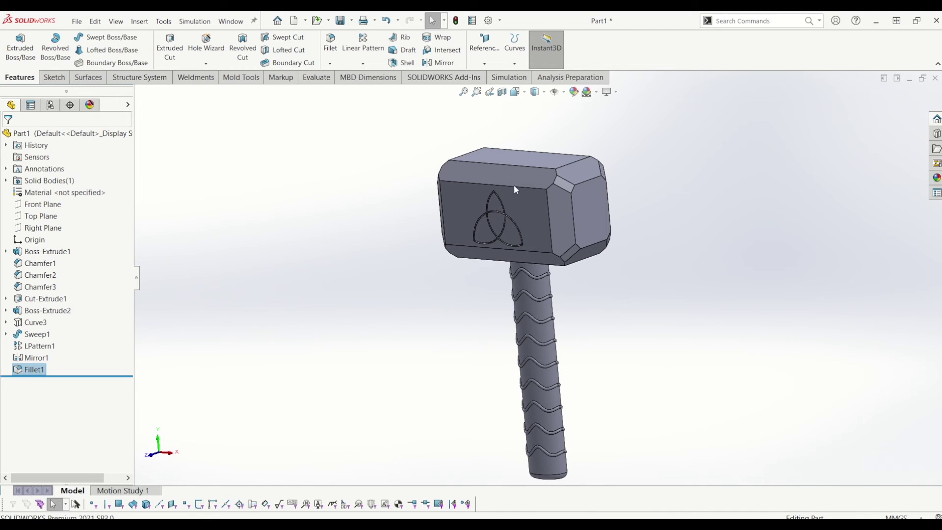
{"action": "left_click", "coordinate": [336, 48]}
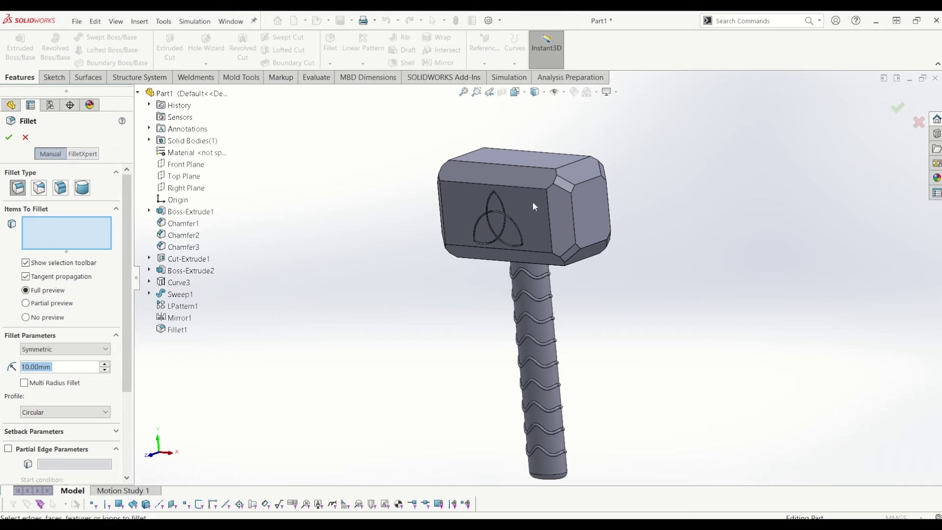
{"action": "left_click", "coordinate": [544, 217]}
{"action": "left_click", "coordinate": [534, 200]}
{"action": "scroll", "coordinate": [523, 196], "scroll_direction": "down", "scroll_amount": 3}
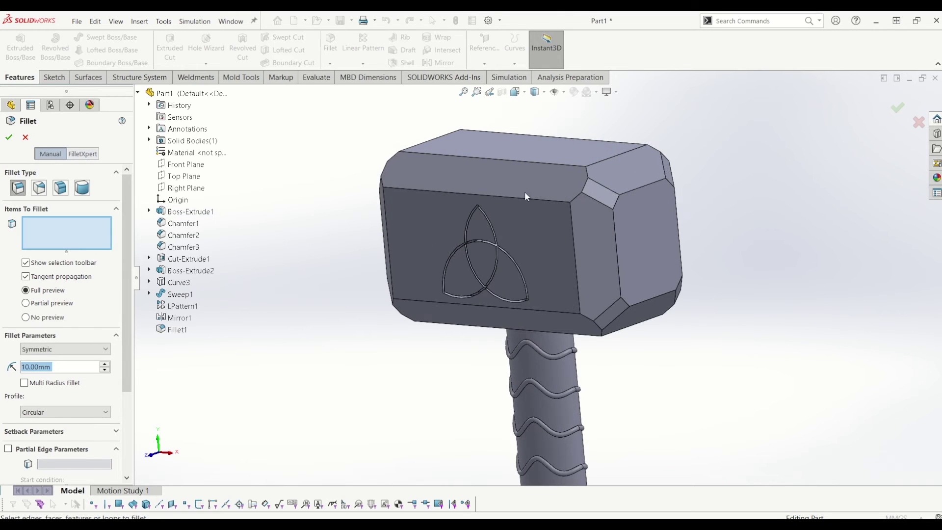
{"action": "left_click", "coordinate": [533, 204]}
{"action": "left_click", "coordinate": [571, 221]}
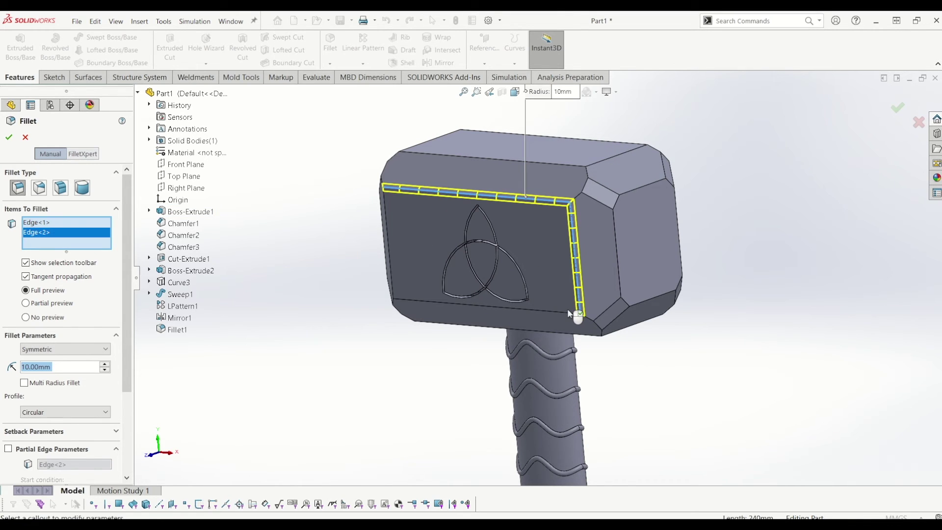
{"action": "left_click", "coordinate": [565, 308]}
{"action": "left_click", "coordinate": [566, 306]}
{"action": "left_click", "coordinate": [565, 291]}
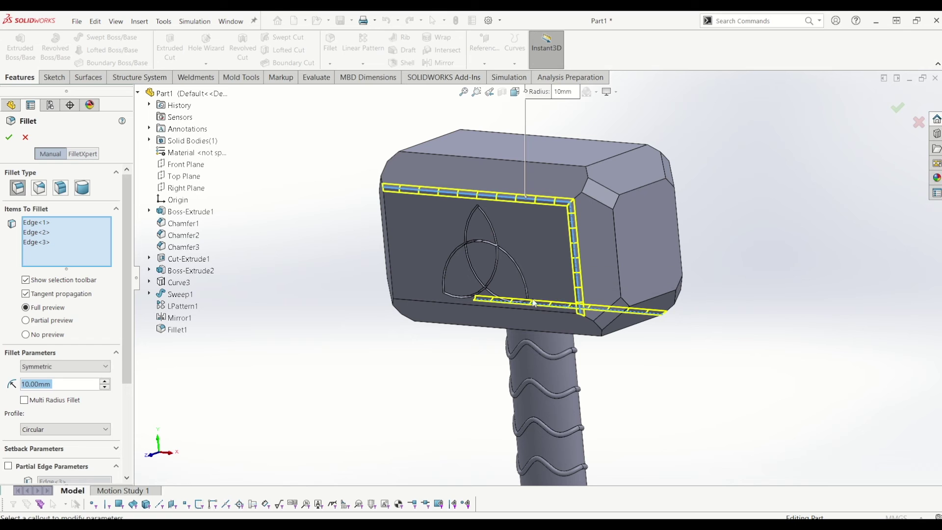
{"action": "left_click", "coordinate": [495, 306]}
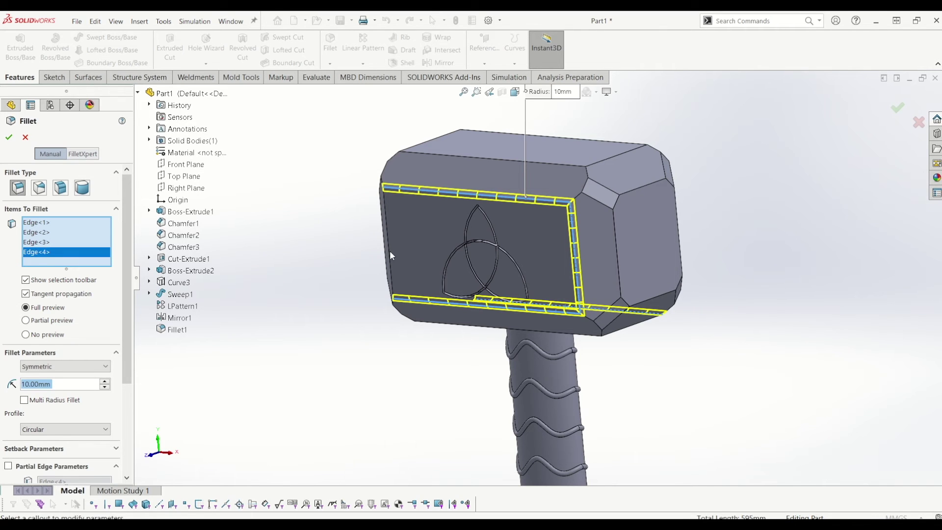
Add the logo face's remaining side edge, deselect the stray edge on the opposite face, and create the 10 mm fillet
{"action": "left_click", "coordinate": [389, 255]}
{"action": "middle_click_drag", "start_coordinate": [390, 260], "coordinate": [601, 289]}
{"action": "left_click", "coordinate": [601, 288]}
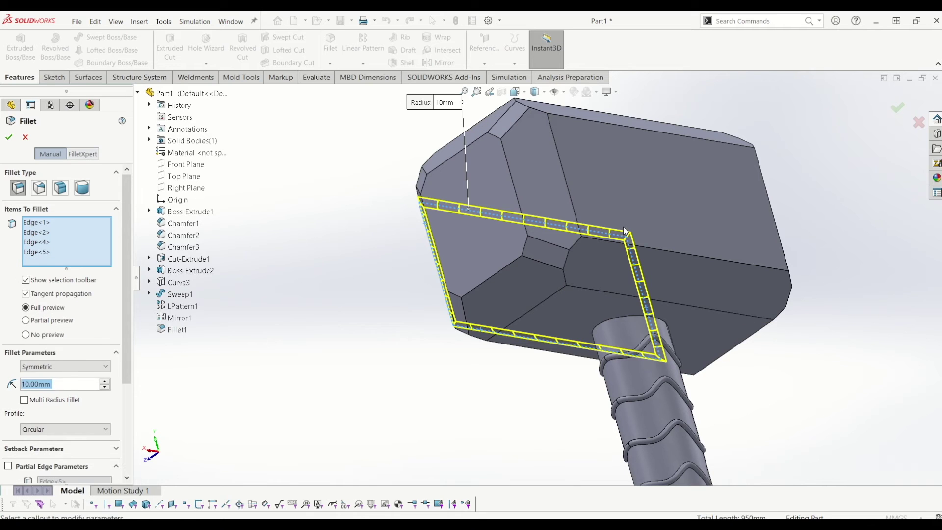
{"action": "left_click", "coordinate": [654, 220]}
{"action": "scroll", "coordinate": [655, 220], "scroll_direction": "up", "scroll_amount": 5}
{"action": "middle_click_drag", "start_coordinate": [655, 220], "coordinate": [740, 304]}
{"action": "left_click", "coordinate": [9, 138]}
Examine the filleted hammer head and handle from several angles
{"action": "key", "text": "ctrl+1"}
{"action": "middle_click_drag", "start_coordinate": [605, 280], "coordinate": [570, 304]}
{"action": "scroll", "coordinate": [570, 304], "scroll_direction": "up", "scroll_amount": 5}
{"action": "scroll", "coordinate": [570, 302], "scroll_direction": "down", "scroll_amount": 3}
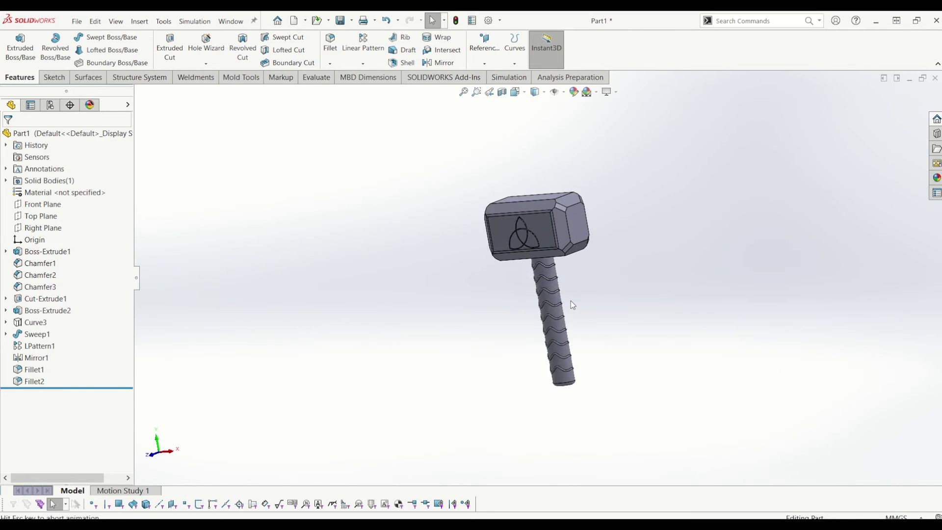
{"action": "scroll", "coordinate": [570, 301], "scroll_direction": "down", "scroll_amount": 3}
{"action": "middle_click_drag", "start_coordinate": [633, 418], "coordinate": [602, 436]}
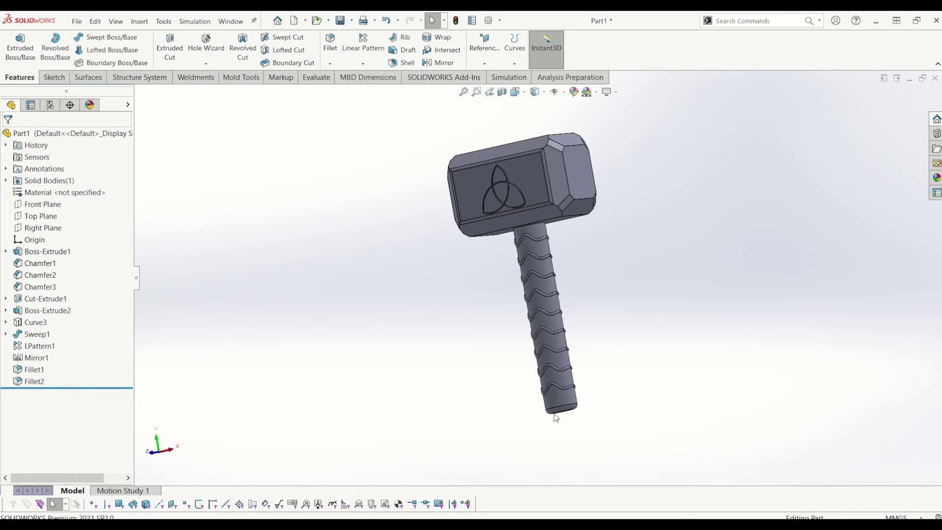
{"action": "middle_click_drag", "start_coordinate": [710, 365], "coordinate": [719, 229]}
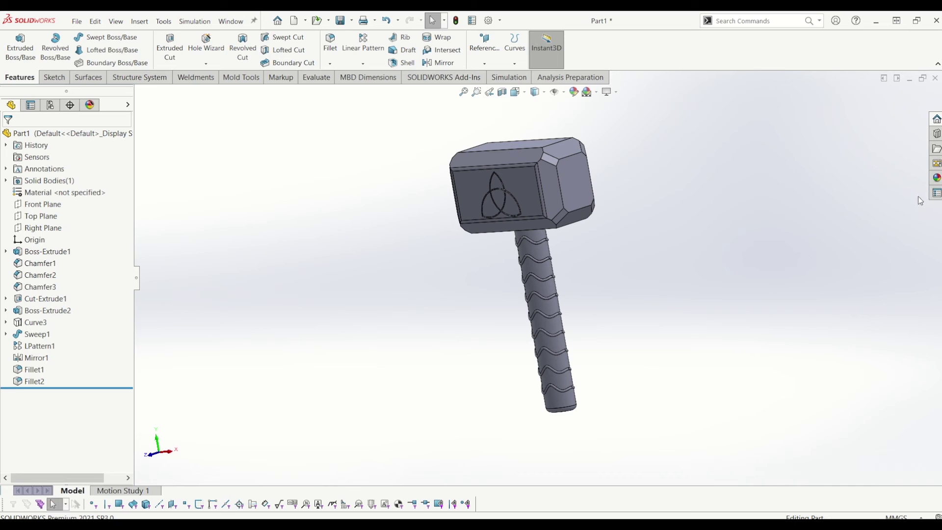
{"action": "middle_click_drag", "start_coordinate": [473, 183], "coordinate": [607, 183]}
{"action": "scroll", "coordinate": [593, 175], "scroll_direction": "up", "scroll_amount": 4}
{"action": "scroll", "coordinate": [567, 249], "scroll_direction": "down", "scroll_amount": 4}
{"action": "middle_click_drag", "start_coordinate": [536, 143], "coordinate": [559, 118]}
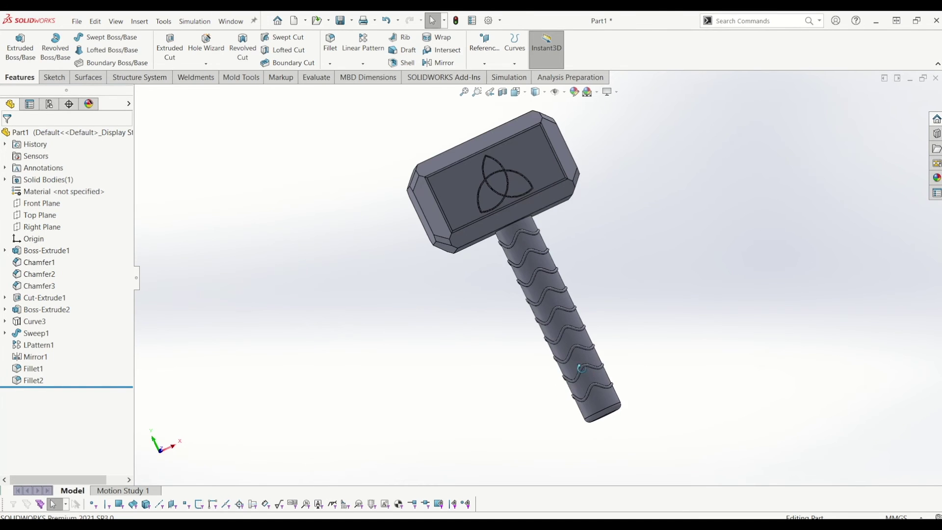
Sketch a center rectangle about 6 × 15 mm at the origin on the handle's flat end face
{"action": "middle_click_drag", "start_coordinate": [578, 361], "coordinate": [570, 330]}
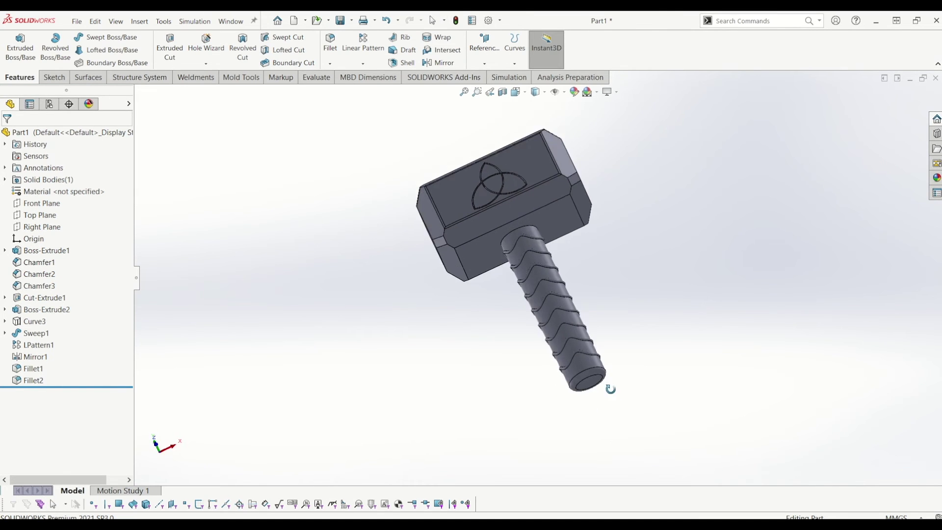
{"action": "scroll", "coordinate": [592, 356], "scroll_direction": "down", "scroll_amount": 4}
{"action": "left_click", "coordinate": [581, 339]}
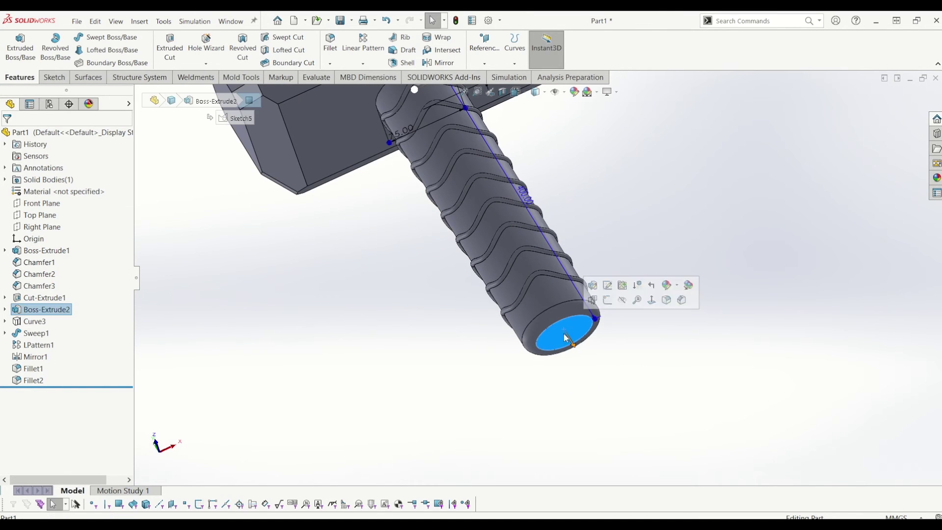
{"action": "left_click", "coordinate": [53, 77]}
{"action": "left_click", "coordinate": [15, 43]}
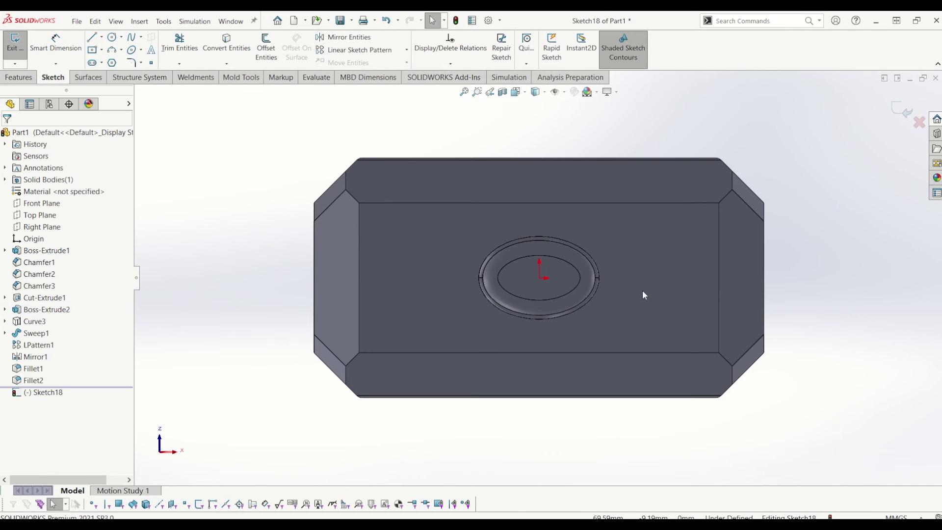
{"action": "left_click", "coordinate": [92, 50]}
{"action": "scroll", "coordinate": [598, 340], "scroll_direction": "down", "scroll_amount": 3}
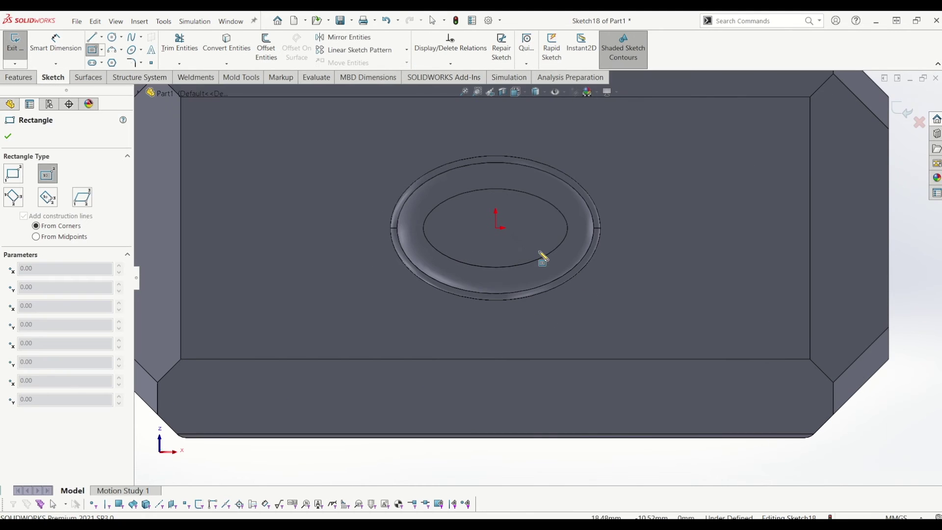
{"action": "left_click", "coordinate": [495, 227]}
{"action": "left_click", "coordinate": [487, 248]}
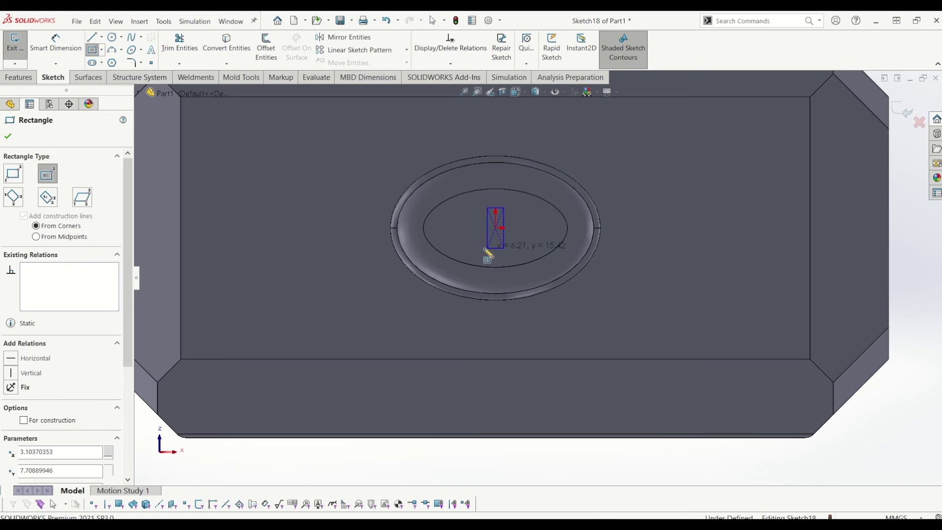
{"action": "key", "text": "Escape"}
Dimension the rectangle on the handle's end face to 25 mm high and 4 mm wide
{"action": "left_click", "coordinate": [64, 39]}
{"action": "scroll", "coordinate": [513, 214], "scroll_direction": "down", "scroll_amount": 2}
{"action": "left_click", "coordinate": [517, 220]}
{"action": "left_click", "coordinate": [536, 231]}
{"action": "key", "text": "Return"}
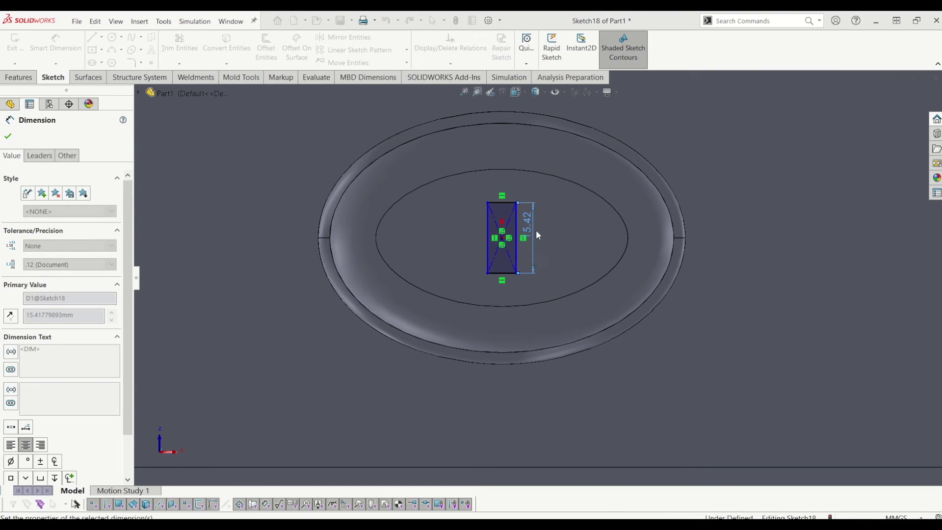
{"action": "left_click", "coordinate": [508, 180]}
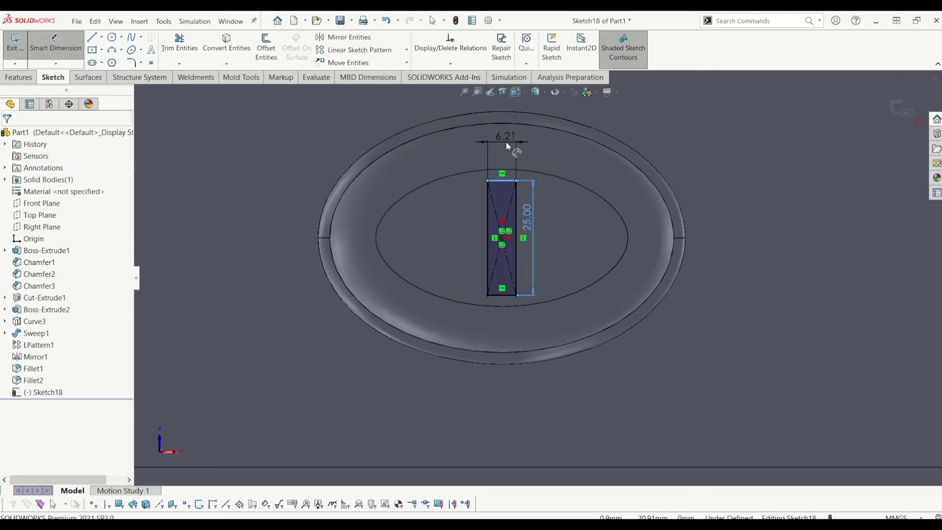
{"action": "left_click", "coordinate": [505, 141]}
{"action": "type", "text": "4"}
{"action": "key", "text": "Return"}
{"action": "key", "text": "Escape"}
{"action": "key", "text": "f"}
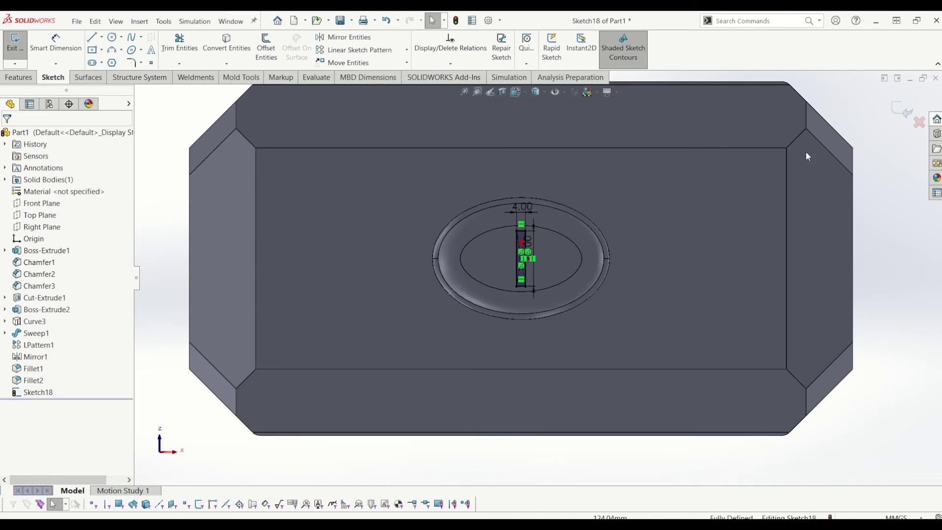
Close the rectangle sketch and open a new sketch on the Front Plane
{"action": "scroll", "coordinate": [435, 259], "scroll_direction": "up", "scroll_amount": 9}
{"action": "middle_click_drag", "start_coordinate": [513, 218], "coordinate": [641, 412]}
{"action": "scroll", "coordinate": [481, 303], "scroll_direction": "up", "scroll_amount": 1}
{"action": "left_click", "coordinate": [480, 303]}
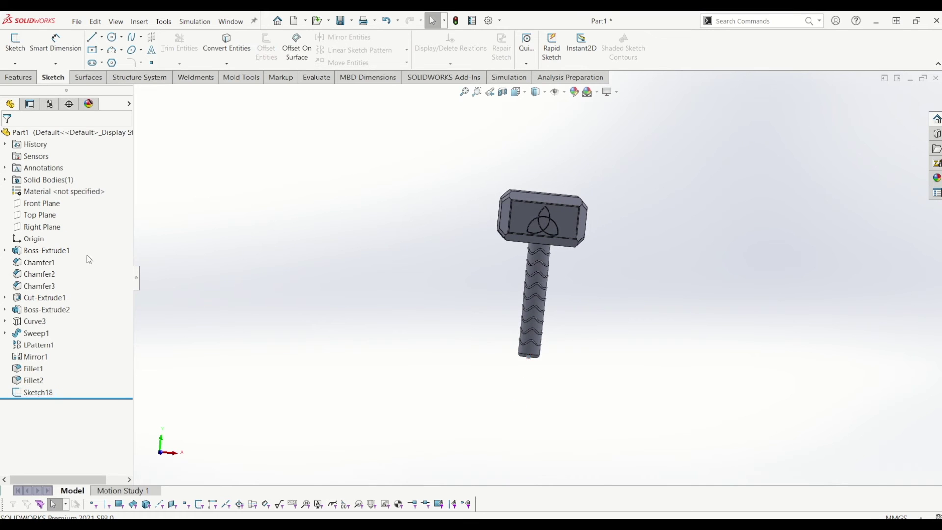
{"action": "left_click", "coordinate": [39, 203]}
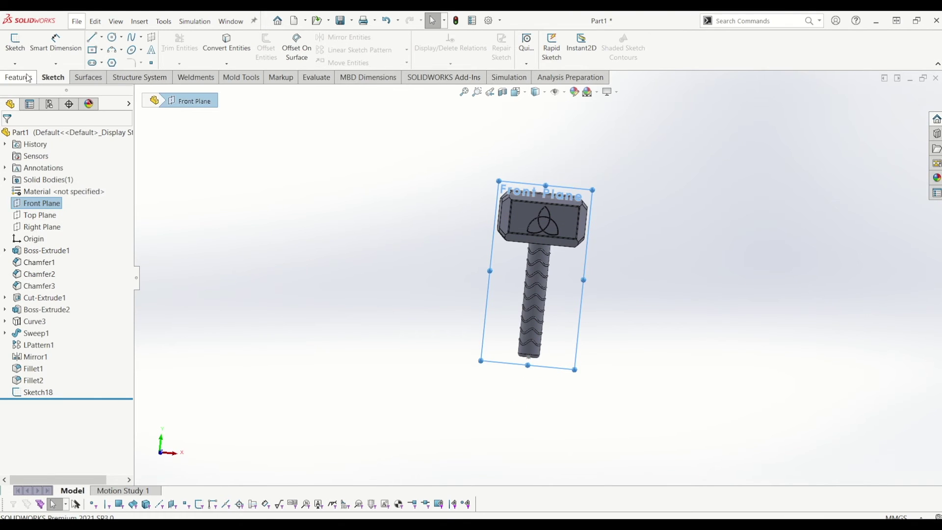
{"action": "left_click", "coordinate": [16, 46]}
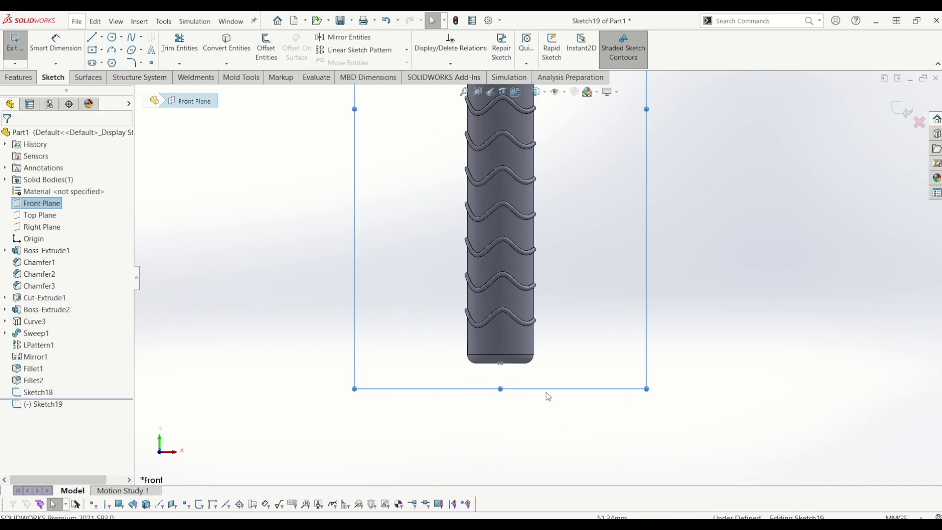
Sketch a six-point looping spline below the handle, from the middle of its end edge back to about 8 mm left of the start
{"action": "left_click", "coordinate": [139, 38]}
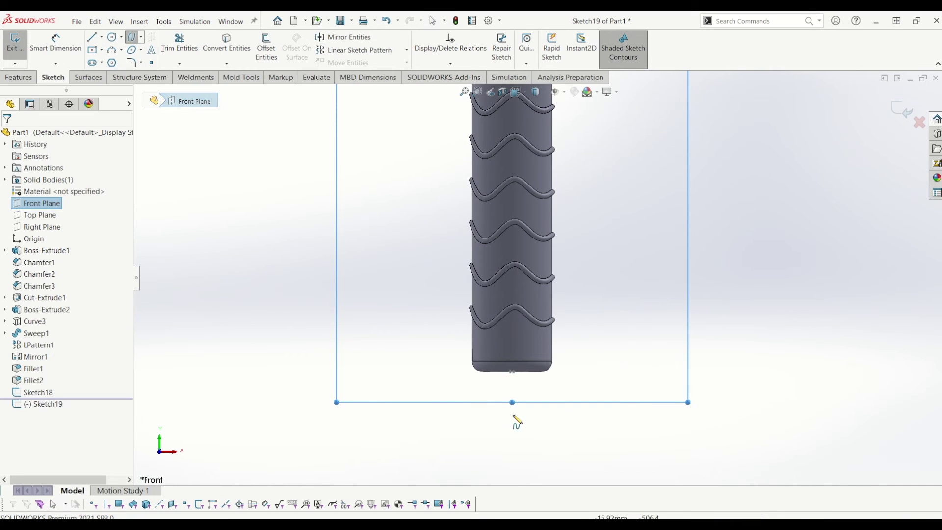
{"action": "scroll", "coordinate": [531, 358], "scroll_direction": "down", "scroll_amount": 6}
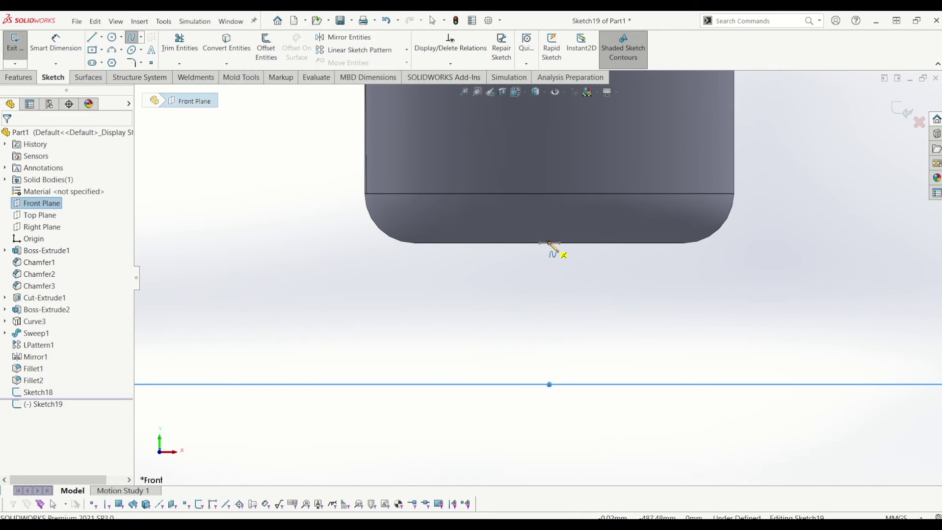
{"action": "left_click", "coordinate": [550, 242]}
{"action": "scroll", "coordinate": [551, 289], "scroll_direction": "up", "scroll_amount": 3}
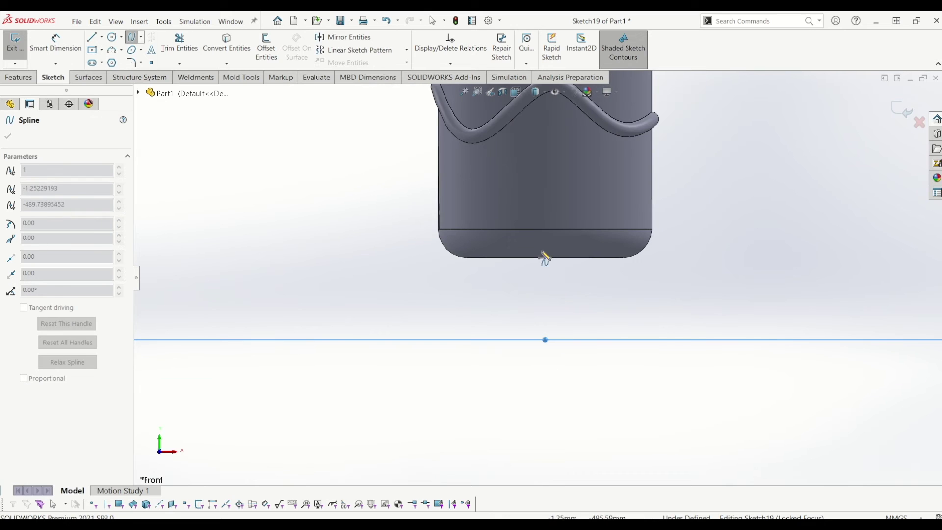
{"action": "scroll", "coordinate": [550, 302], "scroll_direction": "up", "scroll_amount": 2}
{"action": "left_click", "coordinate": [539, 367]}
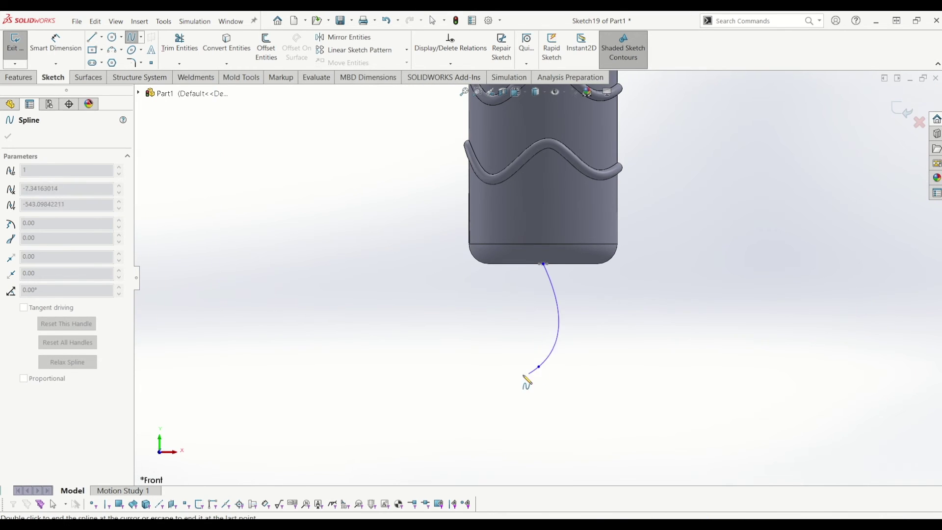
{"action": "left_click", "coordinate": [495, 381]}
{"action": "left_click", "coordinate": [357, 347]}
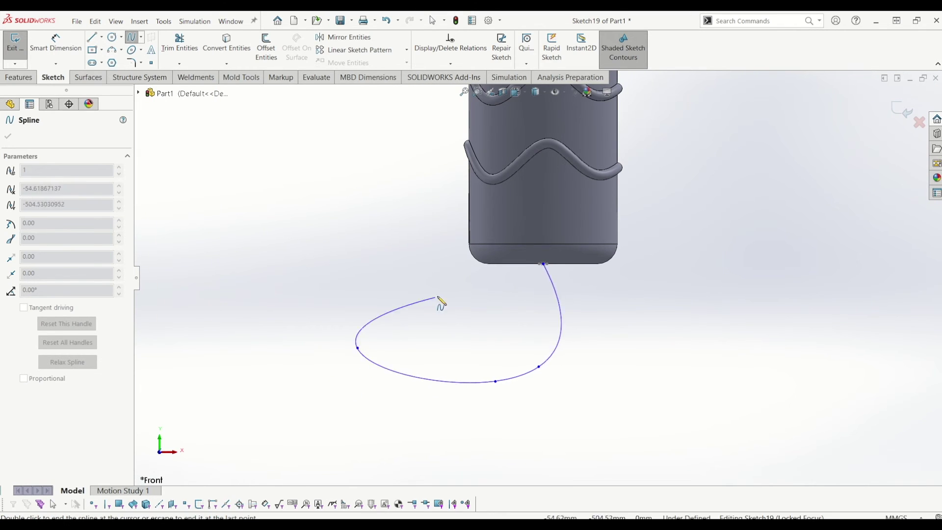
{"action": "left_click", "coordinate": [484, 328]}
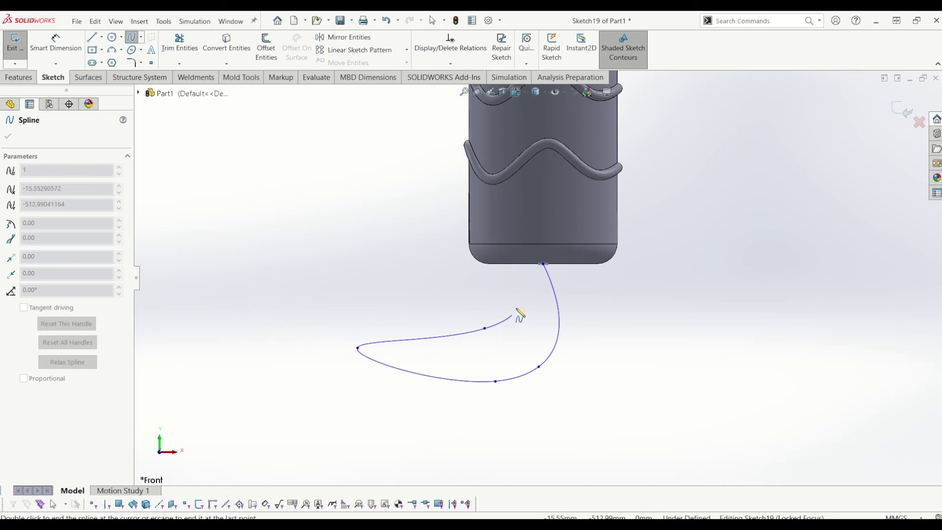
{"action": "double_click", "coordinate": [530, 265]}
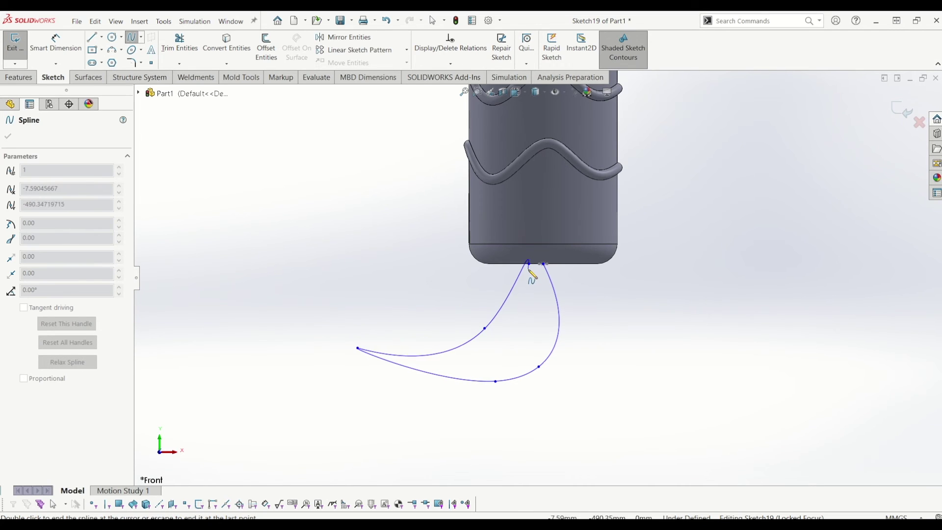
{"action": "key", "text": "Escape"}
Flatten the spline's tangent at the inner point below the handle using its tangency handles, and finish the sketch
{"action": "left_click", "coordinate": [485, 329]}
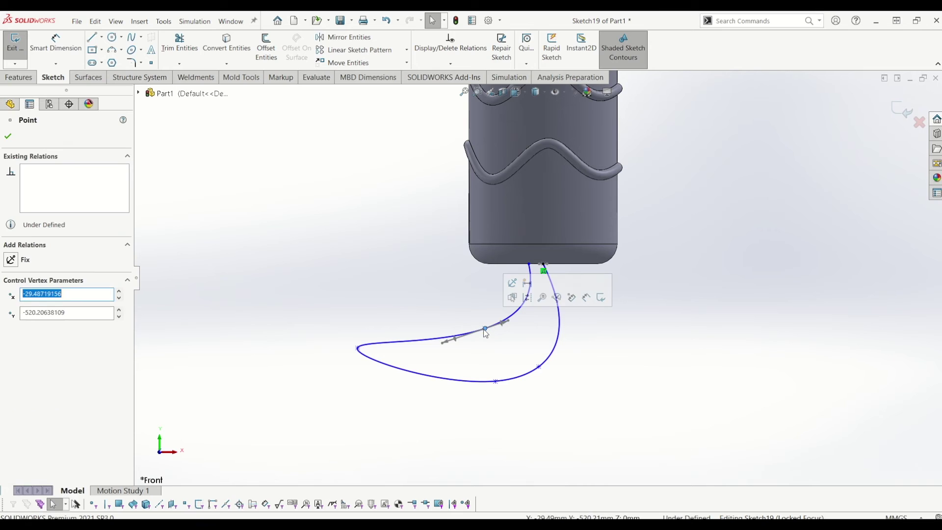
{"action": "key", "text": "Escape"}
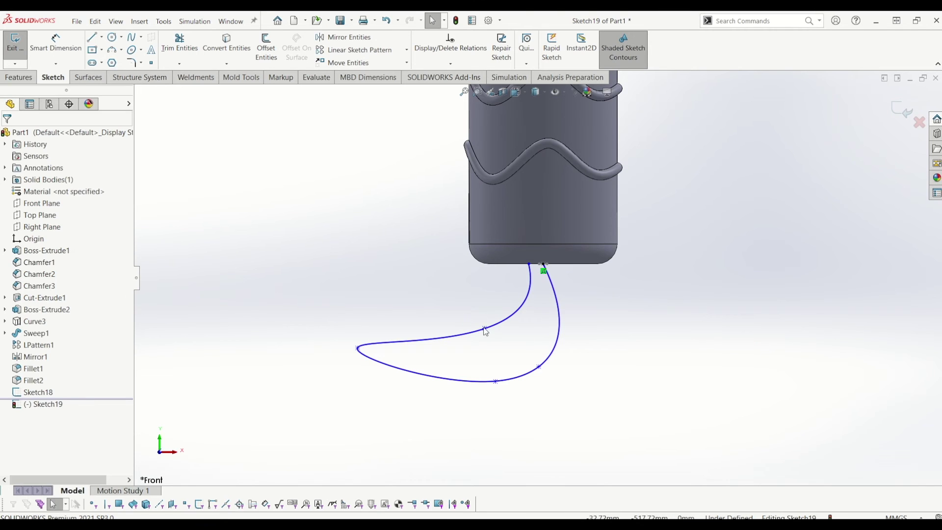
{"action": "left_click", "coordinate": [484, 329]}
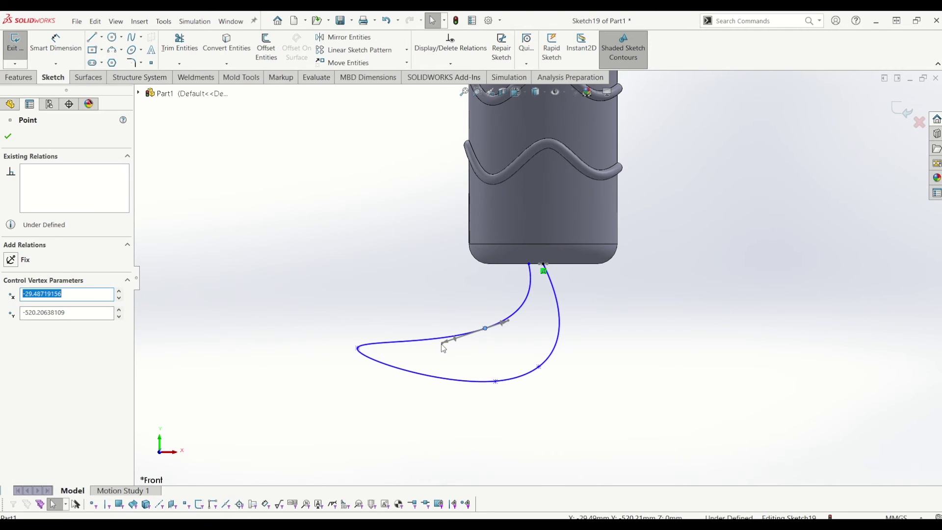
{"action": "mouse_move", "coordinate": [441, 343]}
{"action": "left_mouse_down"}
{"action": "mouse_move", "coordinate": [459, 353]}
{"action": "mouse_move", "coordinate": [440, 329]}
{"action": "left_mouse_up"}
{"action": "left_click_drag", "start_coordinate": [511, 334], "coordinate": [504, 332]}
{"action": "left_click", "coordinate": [617, 402]}
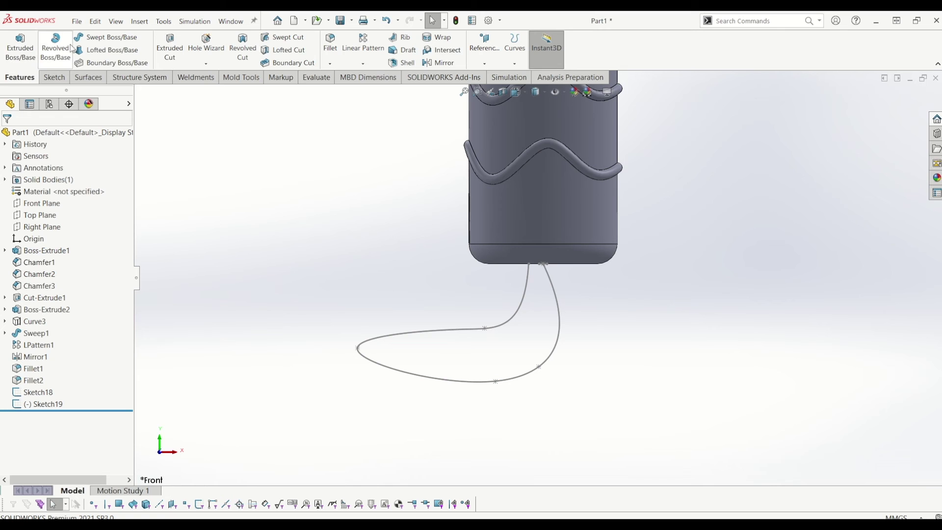
Sweep the rectangle on the handle's end face along the looping spline to form the strap
{"action": "left_click", "coordinate": [100, 37]}
{"action": "left_click", "coordinate": [505, 288]}
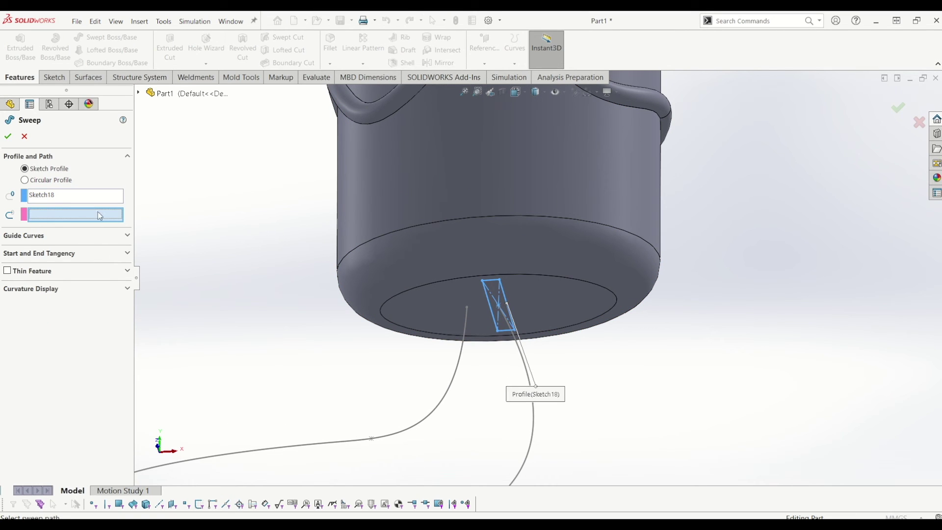
{"action": "scroll", "coordinate": [514, 386], "scroll_direction": "up", "scroll_amount": 3}
{"action": "left_click", "coordinate": [523, 390]}
{"action": "key", "text": "ctrl+1"}
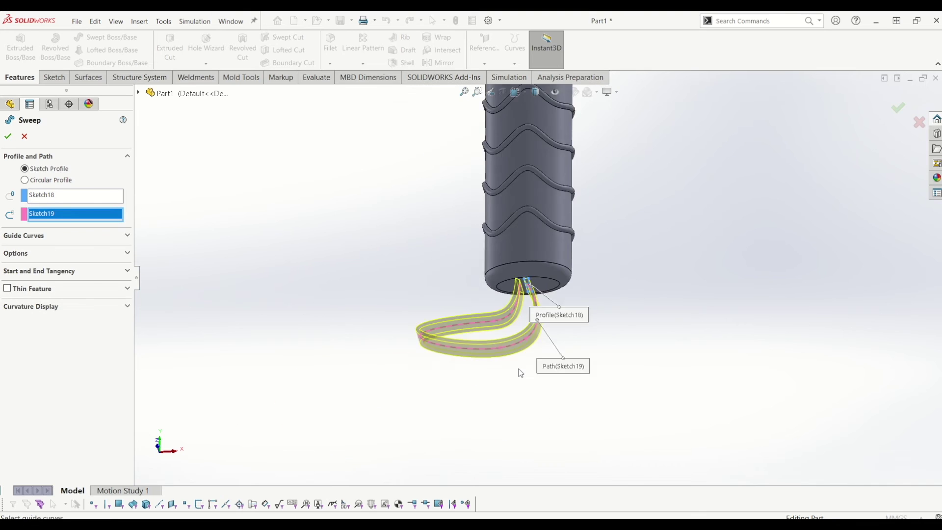
{"action": "scroll", "coordinate": [529, 288], "scroll_direction": "down", "scroll_amount": 4}
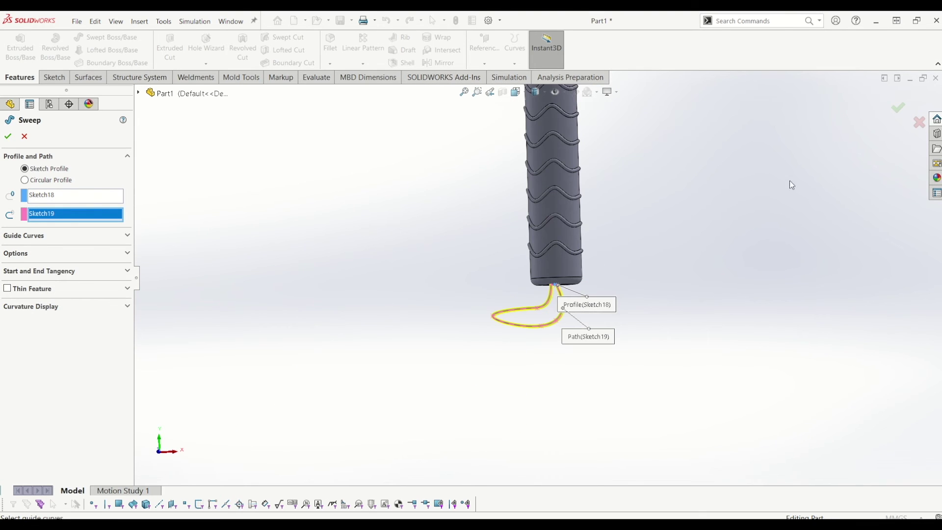
{"action": "left_click", "coordinate": [687, 219]}
Examine the whole hammer and its swept strap from several angles
{"action": "scroll", "coordinate": [620, 288], "scroll_direction": "up", "scroll_amount": 8}
{"action": "middle_click_drag", "start_coordinate": [601, 260], "coordinate": [594, 257]}
{"action": "scroll", "coordinate": [552, 250], "scroll_direction": "down", "scroll_amount": 6}
{"action": "middle_click_drag", "start_coordinate": [535, 256], "coordinate": [625, 228]}
{"action": "scroll", "coordinate": [550, 171], "scroll_direction": "up", "scroll_amount": 2}
{"action": "scroll", "coordinate": [550, 174], "scroll_direction": "down", "scroll_amount": 3}
{"action": "middle_click", "coordinate": [542, 181]}
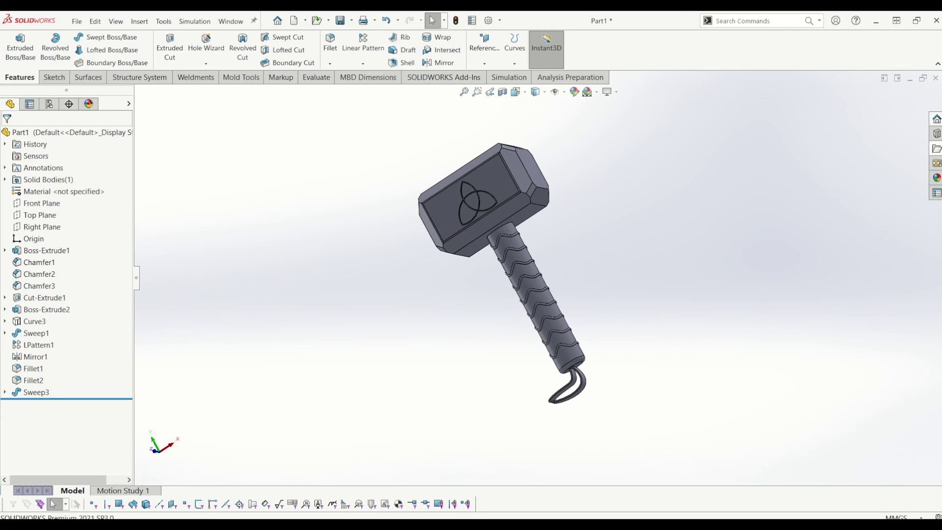
Try the polished steel metal appearance on a single chamfered end face of the hammer head
{"action": "left_click", "coordinate": [934, 180]}
{"action": "left_click", "coordinate": [932, 179]}
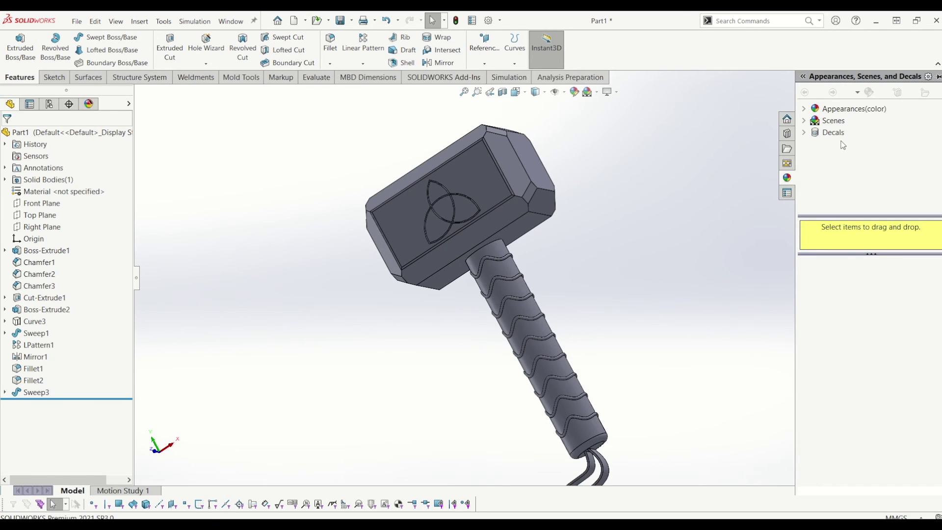
{"action": "left_click", "coordinate": [826, 109]}
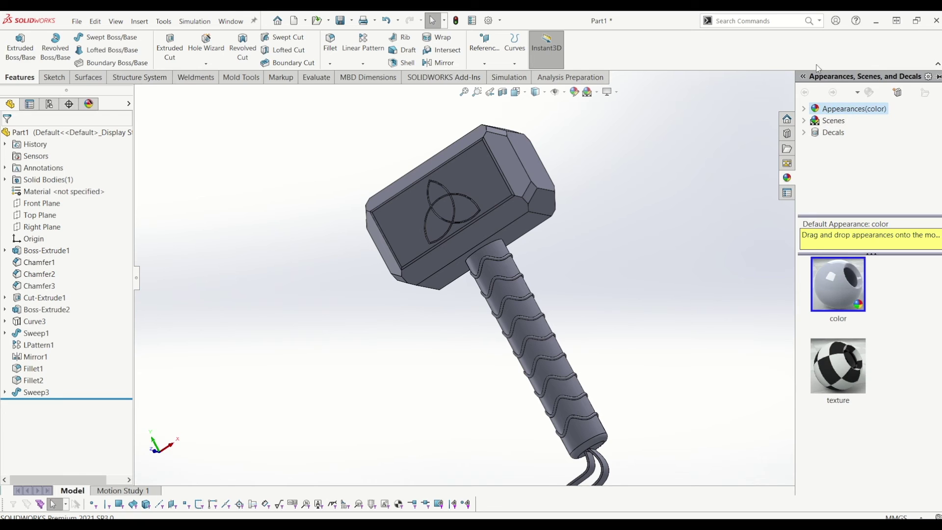
{"action": "left_click", "coordinate": [804, 109]}
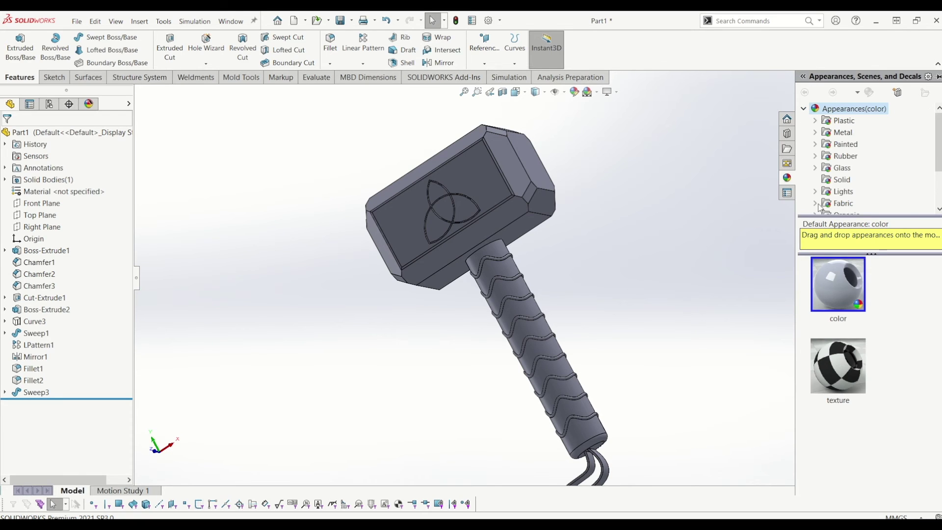
{"action": "scroll", "coordinate": [839, 149], "scroll_direction": "down", "scroll_amount": 3}
{"action": "scroll", "coordinate": [837, 142], "scroll_direction": "up", "scroll_amount": 3}
{"action": "left_click", "coordinate": [836, 133]}
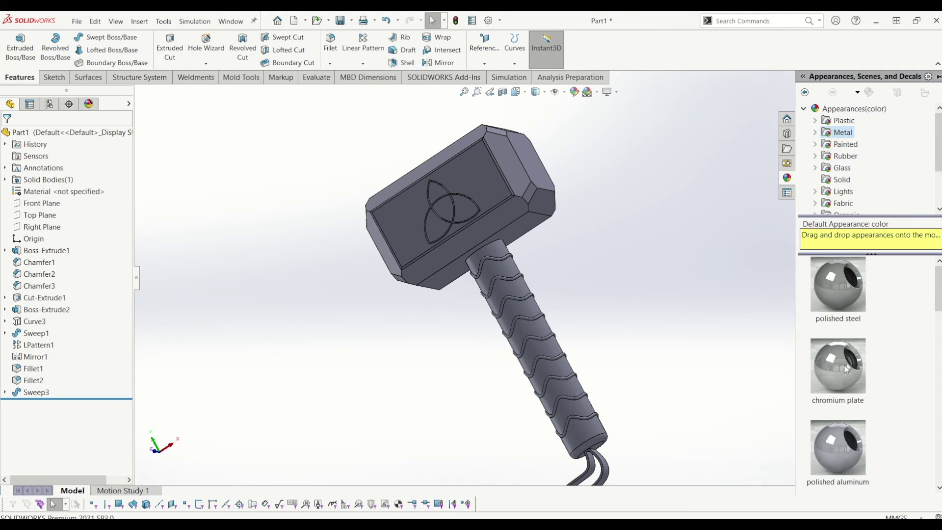
{"action": "left_click_drag", "start_coordinate": [834, 286], "coordinate": [515, 171]}
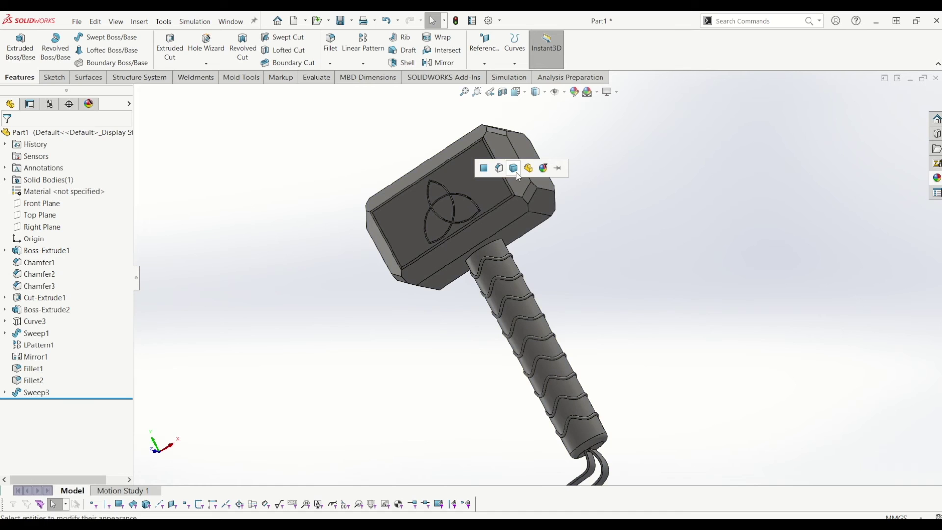
{"action": "left_click", "coordinate": [483, 168]}
Check the appearance of the hammer head's chamfered end face against the rest of the model
{"action": "scroll", "coordinate": [515, 294], "scroll_direction": "up", "scroll_amount": 1}
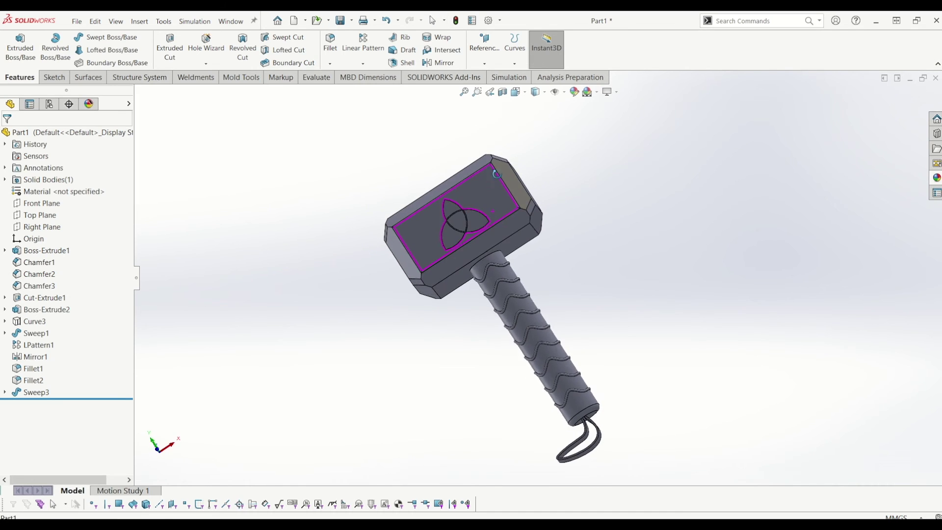
{"action": "scroll", "coordinate": [497, 199], "scroll_direction": "down", "scroll_amount": 3}
{"action": "scroll", "coordinate": [510, 315], "scroll_direction": "up", "scroll_amount": 4}
{"action": "middle_click_drag", "start_coordinate": [510, 316], "coordinate": [513, 278]}
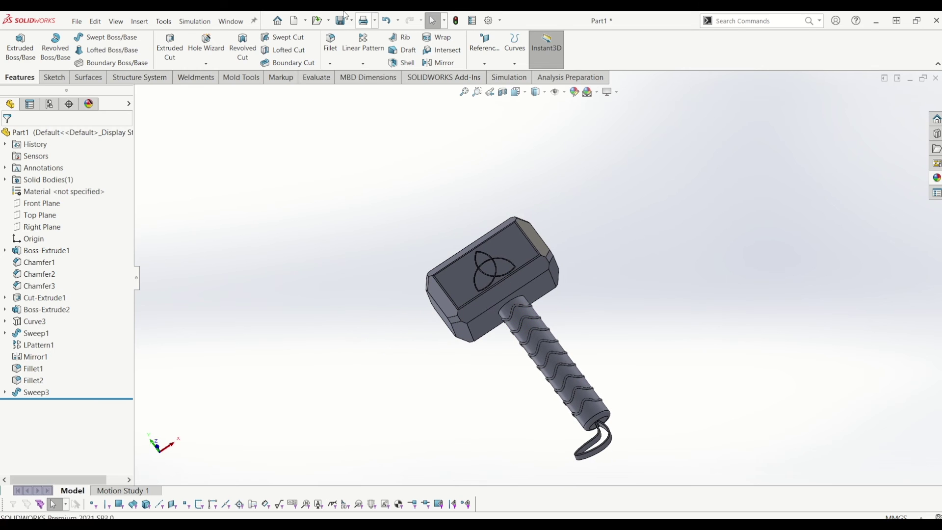
{"action": "scroll", "coordinate": [672, 263], "scroll_direction": "up", "scroll_amount": 2}
{"action": "scroll", "coordinate": [596, 246], "scroll_direction": "down", "scroll_amount": 4}
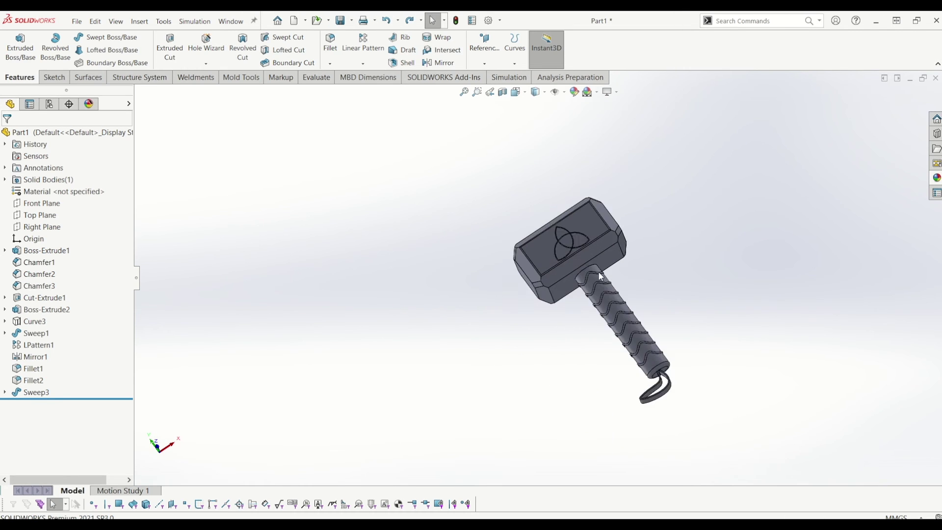
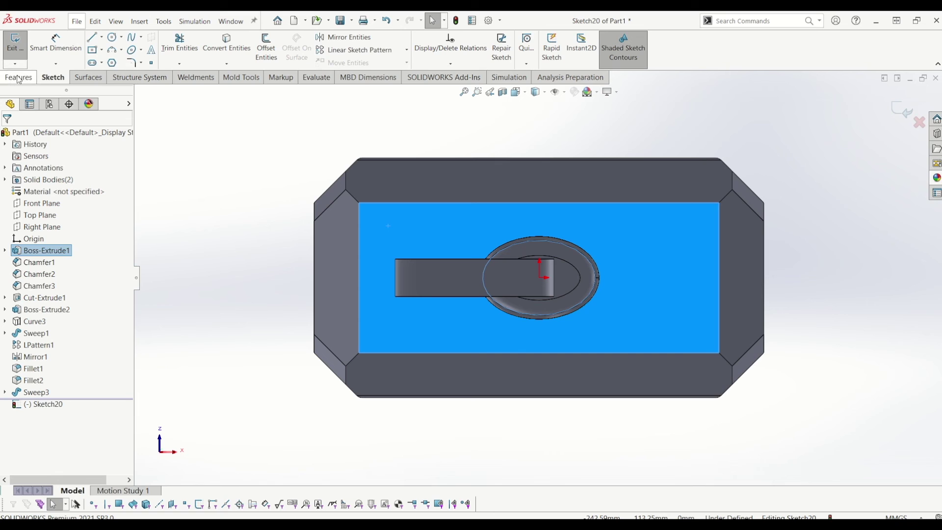
Convert the outline of the head face around the handle into sketch edges and close the sketch
{"action": "left_click", "coordinate": [52, 77]}
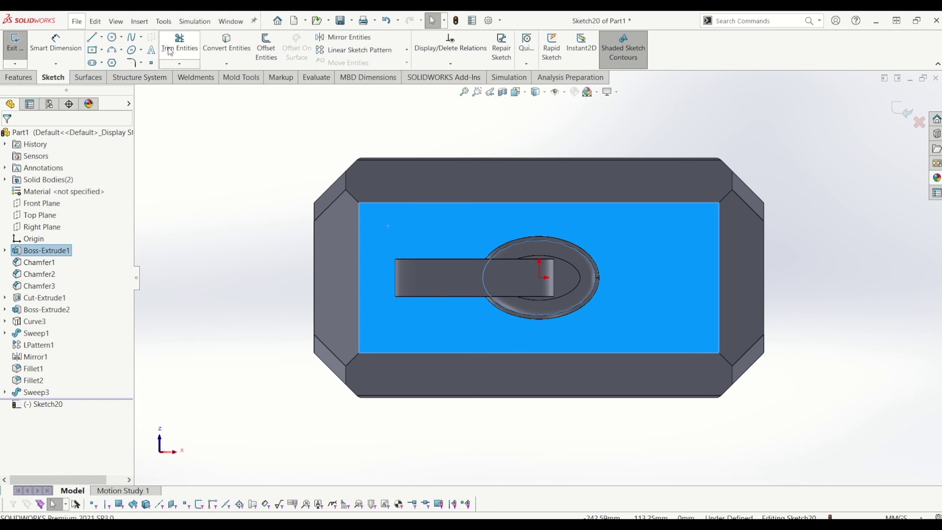
{"action": "left_click", "coordinate": [266, 49]}
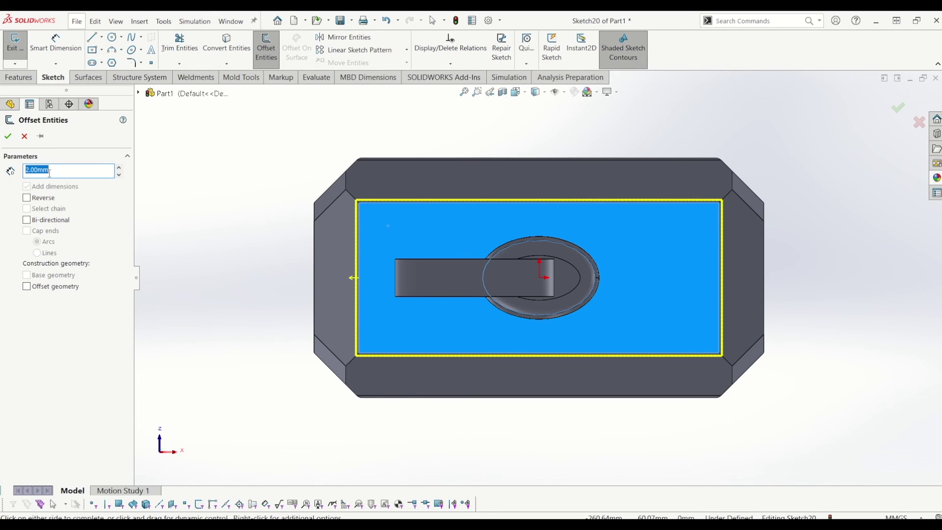
{"action": "left_click", "coordinate": [24, 135]}
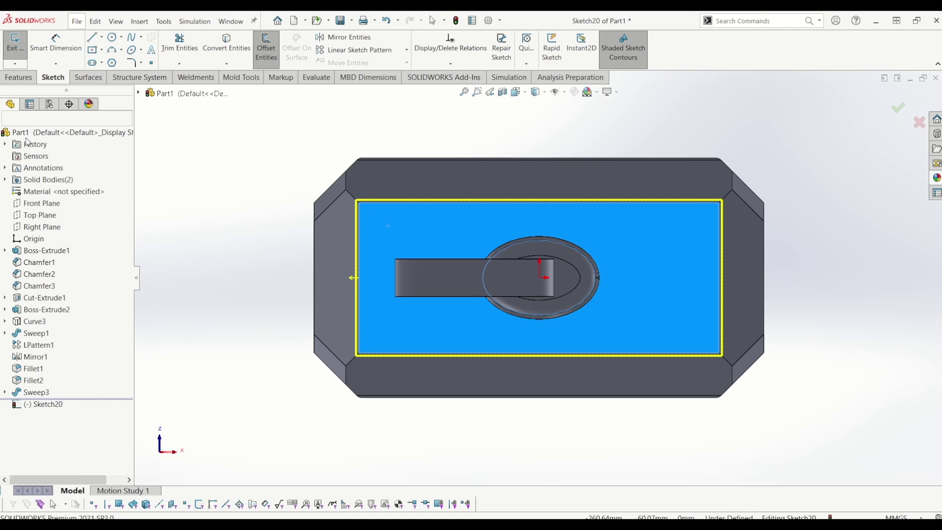
{"action": "left_click", "coordinate": [15, 44]}
Create a filled surface with Contact edge setting from the converted rectangular outline on the head's handle-side face
{"action": "left_click", "coordinate": [87, 76]}
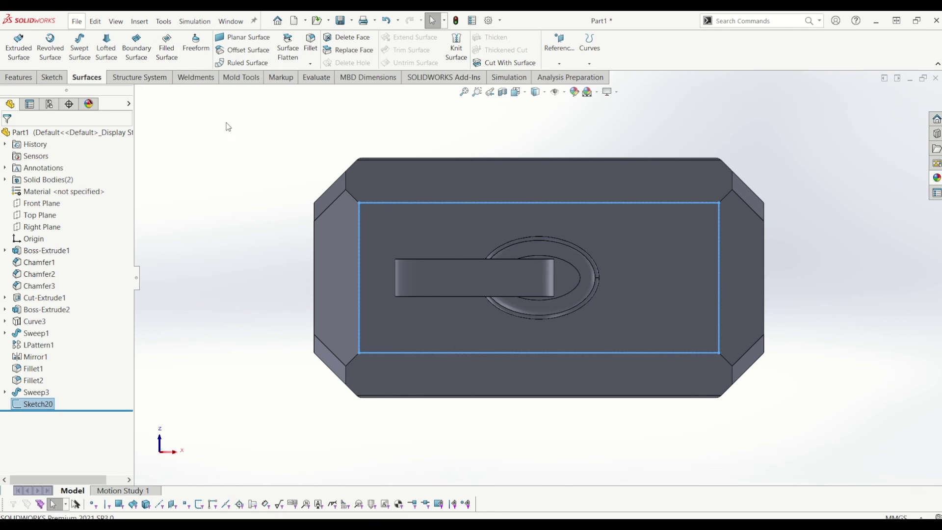
{"action": "left_click", "coordinate": [166, 47]}
{"action": "middle_click_drag", "start_coordinate": [387, 222], "coordinate": [444, 274]}
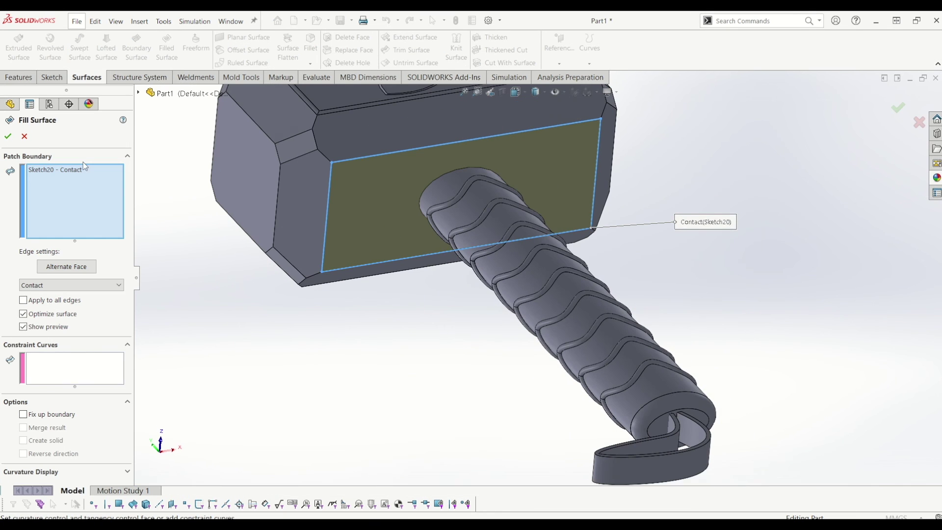
{"action": "left_click", "coordinate": [7, 135]}
{"action": "scroll", "coordinate": [443, 175], "scroll_direction": "up", "scroll_amount": 3}
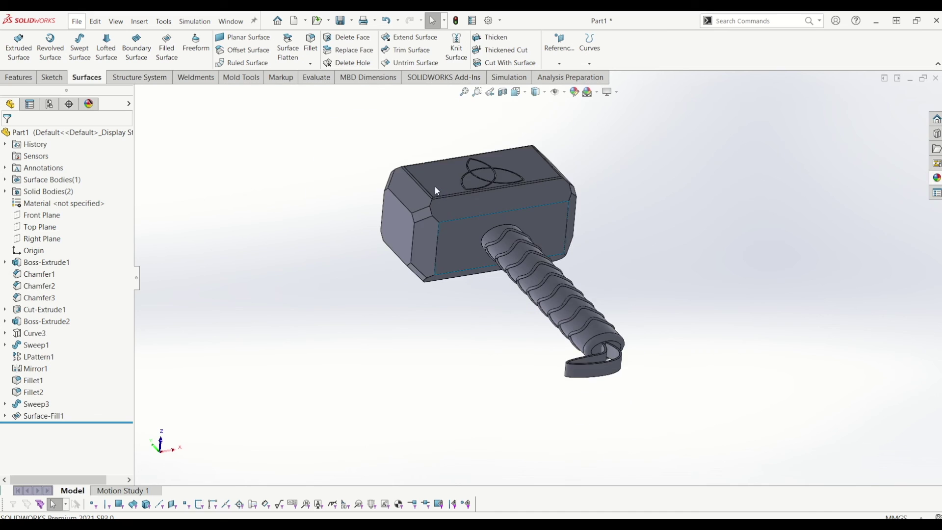
Start a Split feature and cut all bodies using the filled surface as the trim tool
{"action": "middle_click_drag", "start_coordinate": [434, 185], "coordinate": [475, 171]}
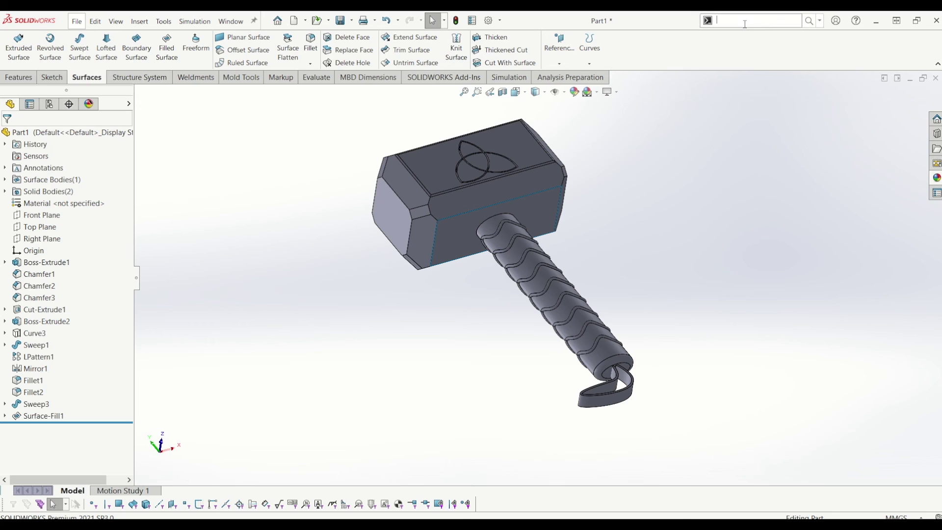
{"action": "left_click", "coordinate": [140, 21]}
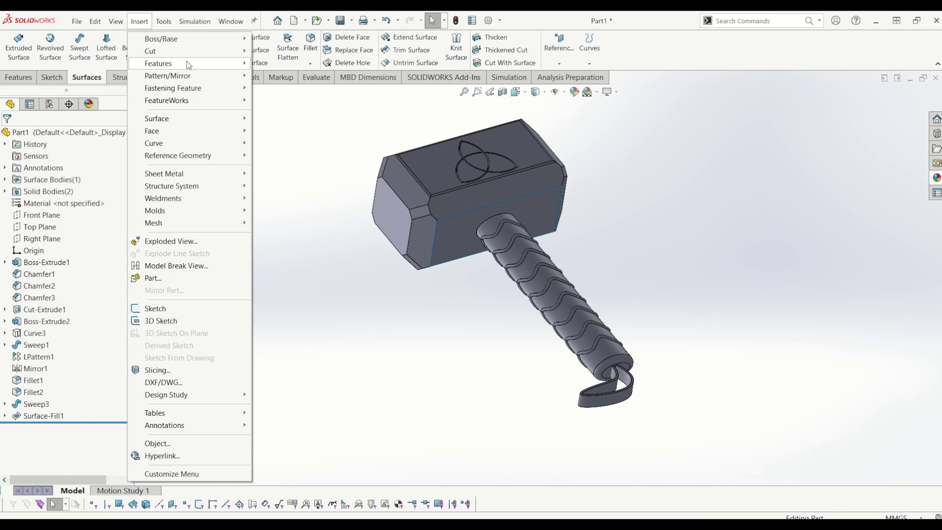
{"action": "mouse_move", "coordinate": [190, 67]}
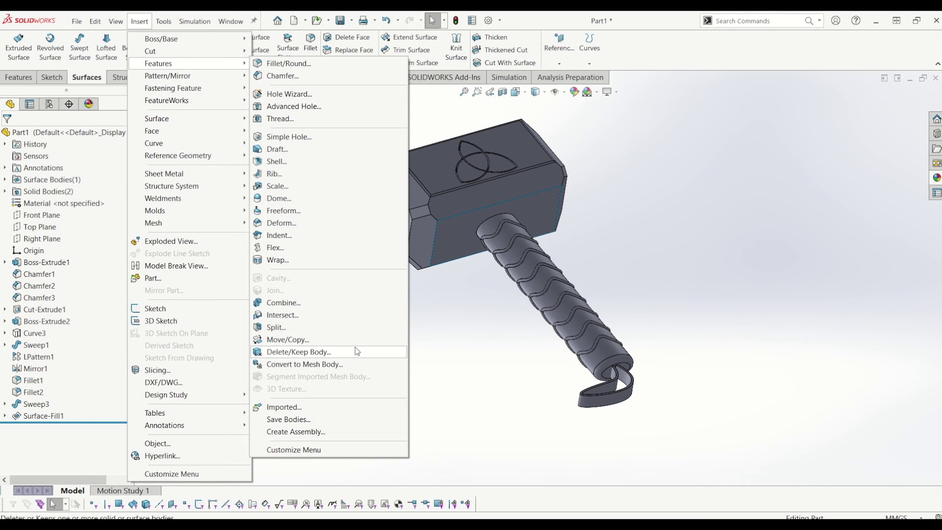
{"action": "left_click", "coordinate": [349, 327]}
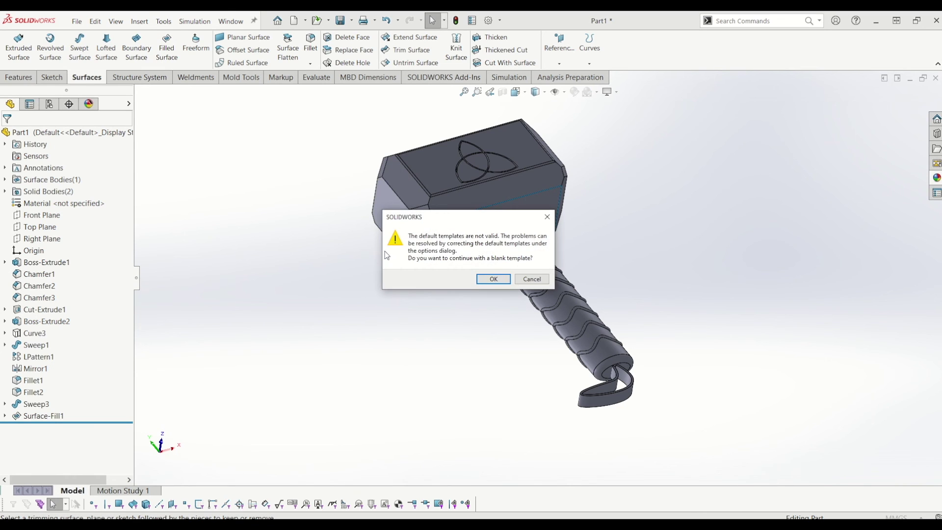
{"action": "left_click", "coordinate": [493, 279]}
{"action": "scroll", "coordinate": [483, 232], "scroll_direction": "up", "scroll_amount": 2}
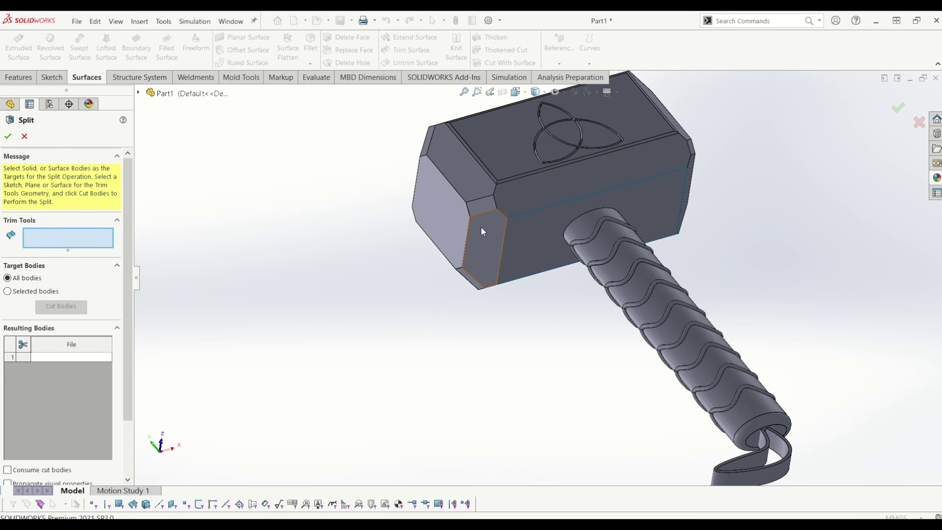
{"action": "left_click", "coordinate": [535, 230]}
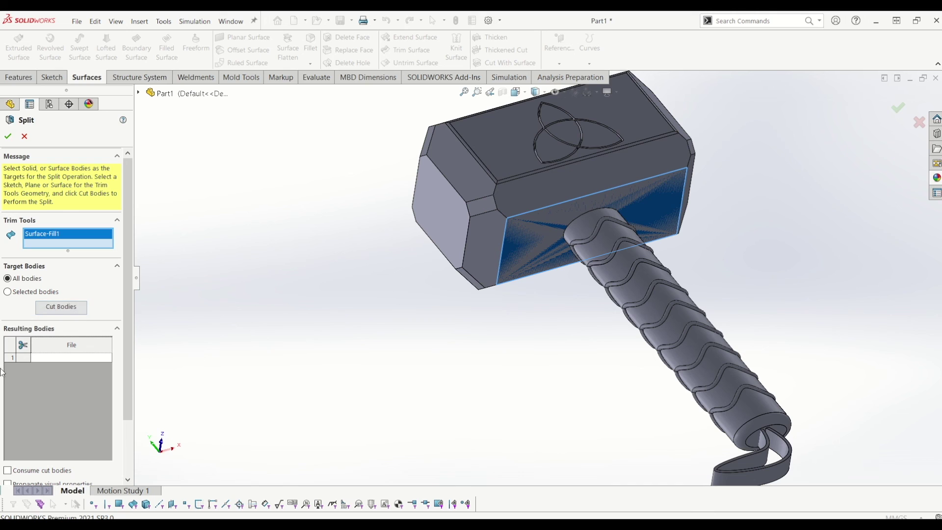
{"action": "left_click", "coordinate": [47, 302]}
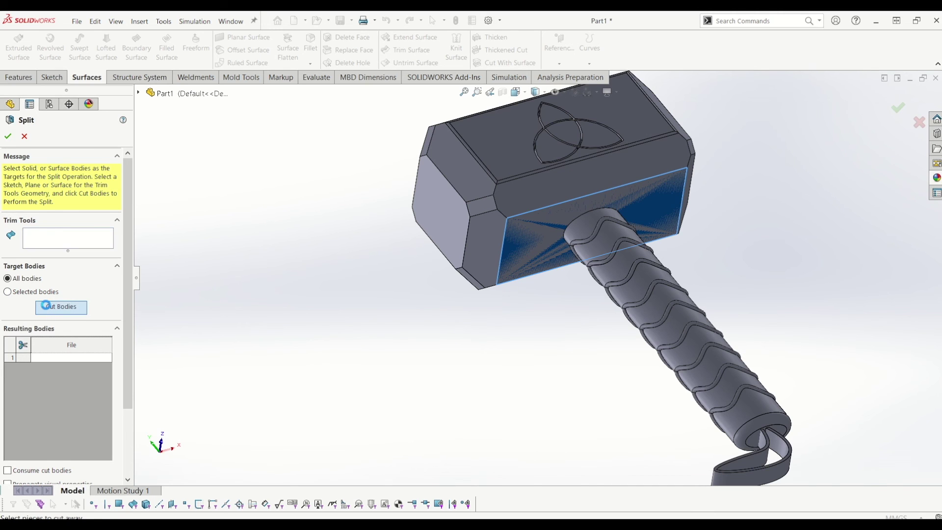
Select all three resulting bodies, strap, handle and head, and complete the split
{"action": "scroll", "coordinate": [549, 239], "scroll_direction": "up", "scroll_amount": 2}
{"action": "middle_click_drag", "start_coordinate": [723, 362], "coordinate": [721, 372]}
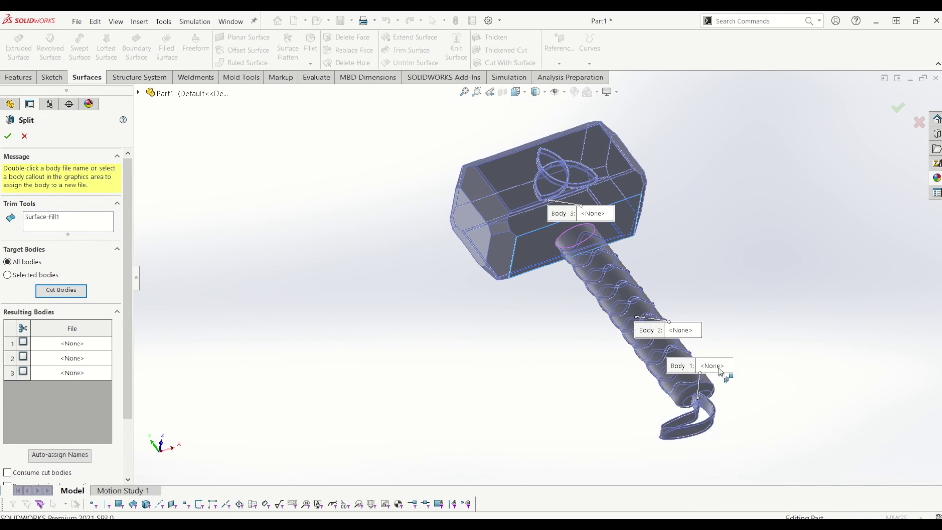
{"action": "left_click", "coordinate": [718, 368]}
{"action": "left_click", "coordinate": [540, 273]}
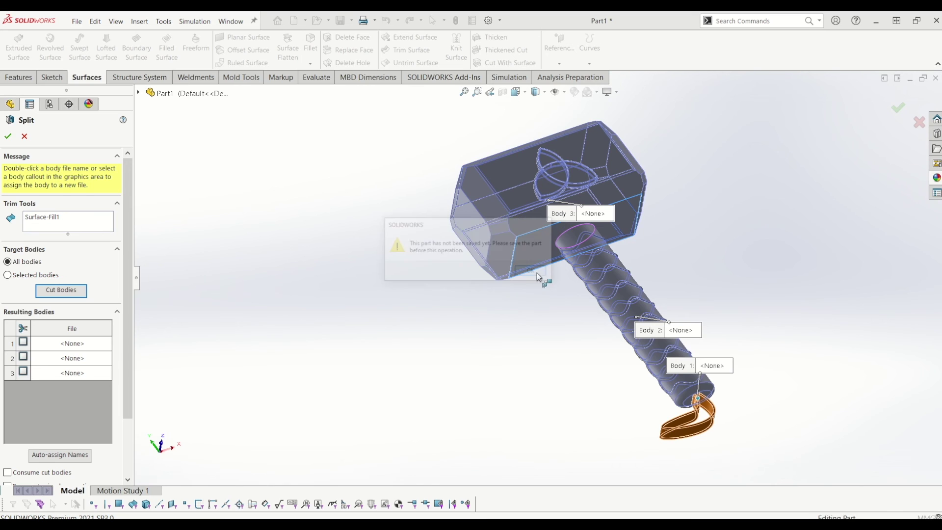
{"action": "left_click", "coordinate": [23, 342]}
{"action": "left_click", "coordinate": [23, 356]}
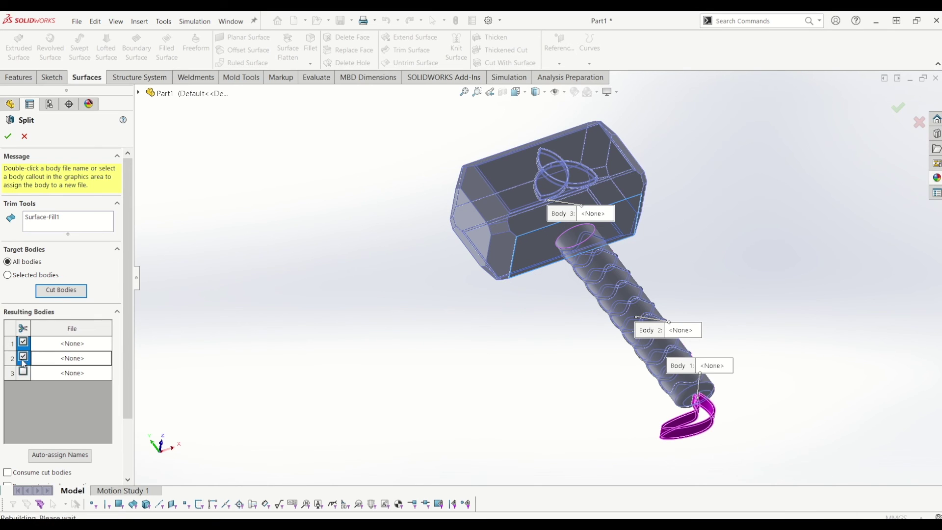
{"action": "left_click", "coordinate": [23, 371]}
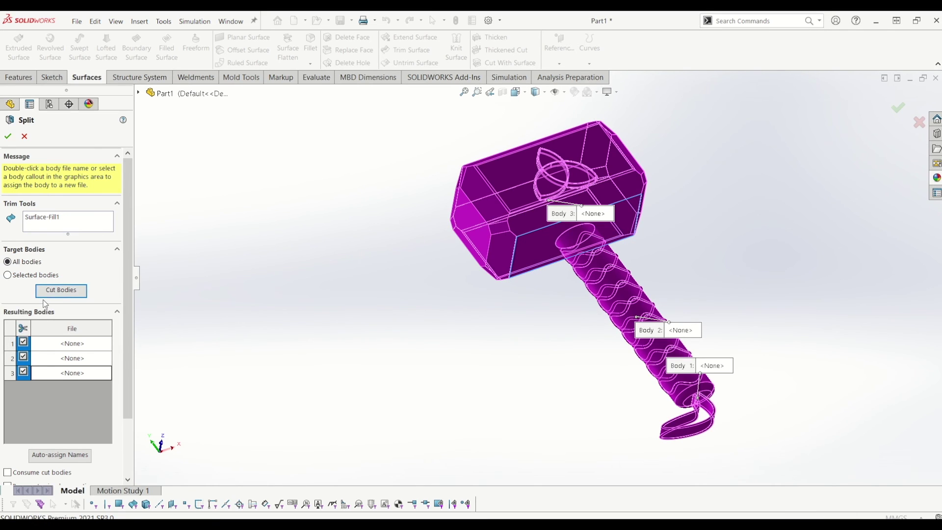
{"action": "left_click", "coordinate": [9, 137]}
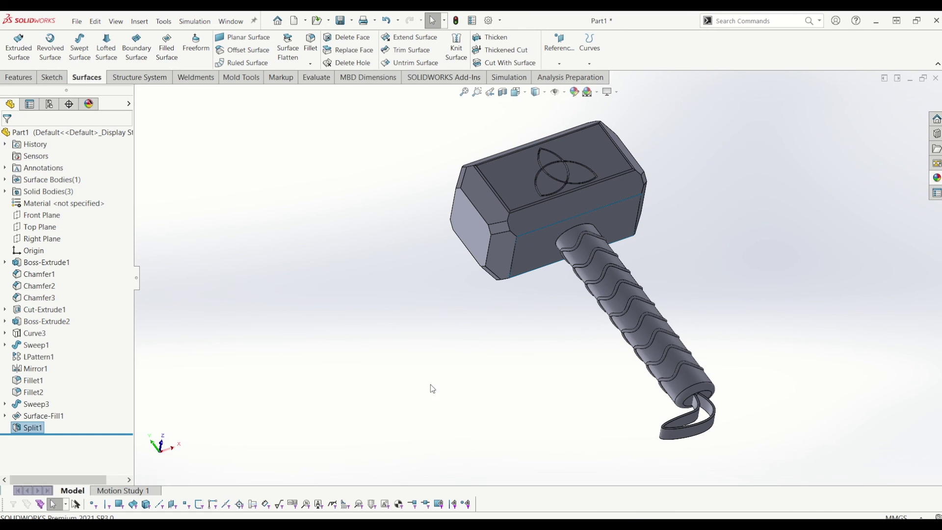
Highlight each of the split solid bodies in turn to check which part of the hammer it covers
{"action": "left_click", "coordinate": [43, 193]}
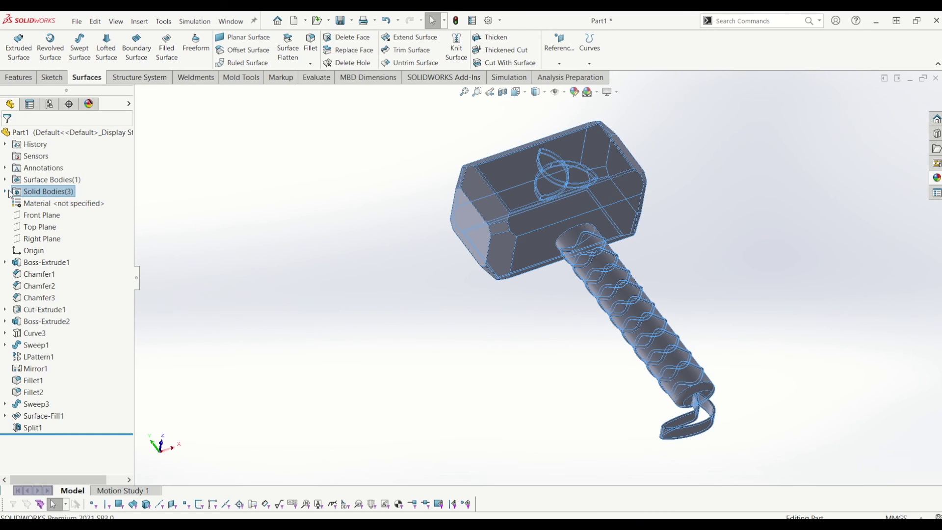
{"action": "left_click", "coordinate": [4, 191]}
{"action": "left_click", "coordinate": [43, 203]}
{"action": "left_click", "coordinate": [35, 217]}
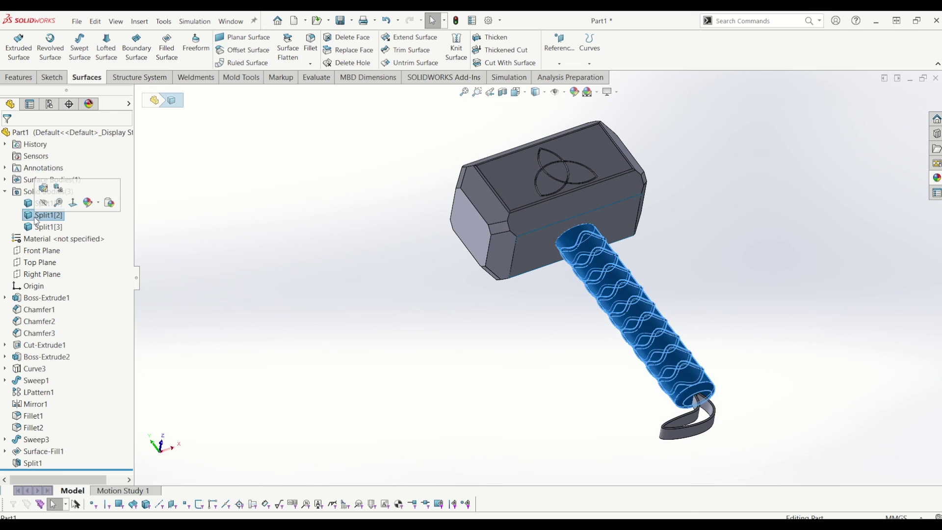
{"action": "left_click", "coordinate": [36, 228]}
{"action": "left_click", "coordinate": [261, 242]}
{"action": "left_click", "coordinate": [5, 191]}
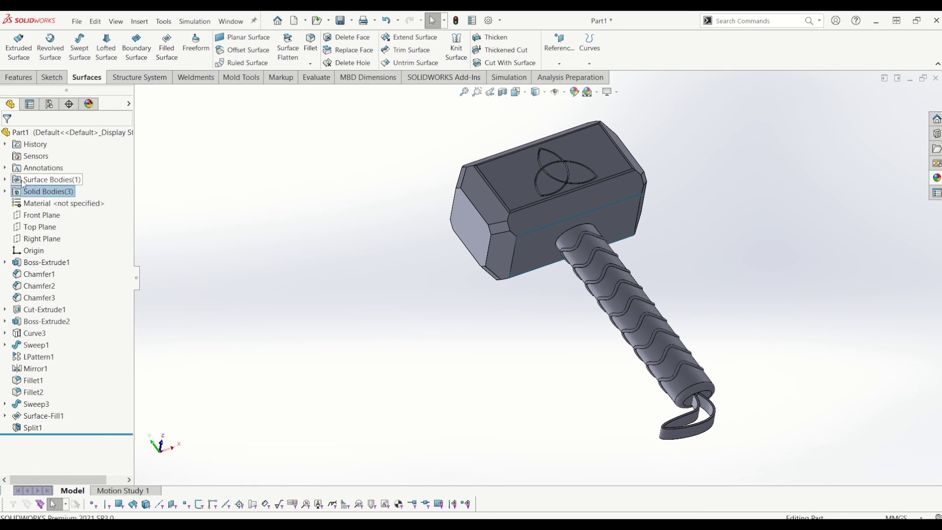
Delete the filled surface body between the hammer head and the handle
{"action": "left_click", "coordinate": [5, 180]}
{"action": "right_click", "coordinate": [38, 192]}
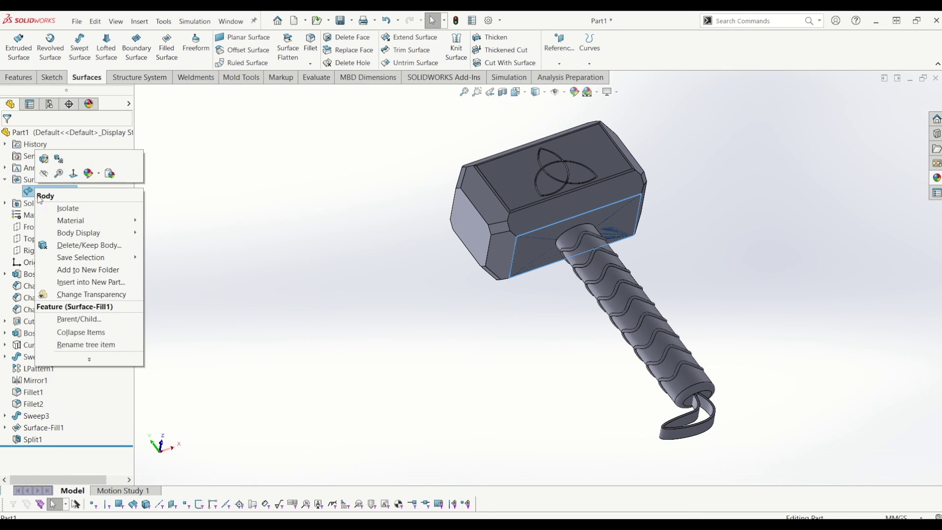
{"action": "left_click", "coordinate": [74, 245]}
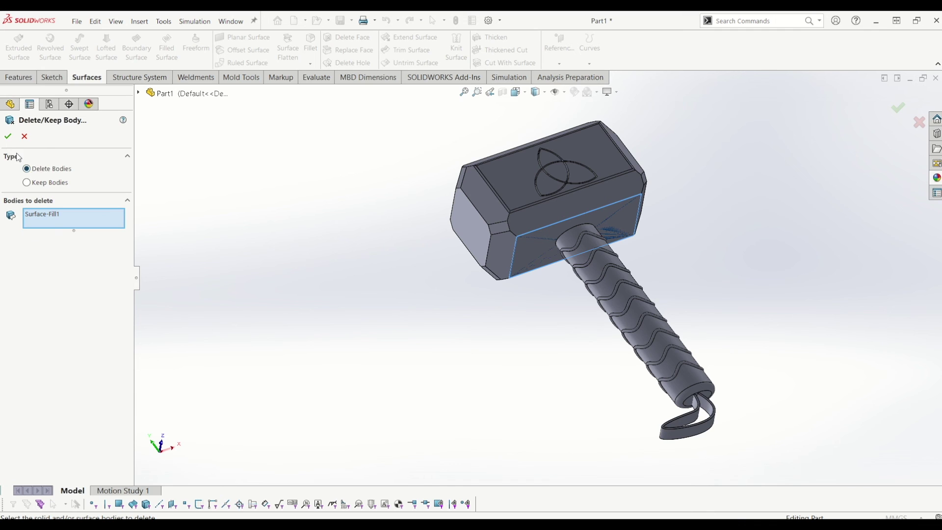
{"action": "left_click", "coordinate": [8, 135]}
Apply the polished steel metal appearance to the entire hammer head body
{"action": "scroll", "coordinate": [544, 246], "scroll_direction": "down", "scroll_amount": 4}
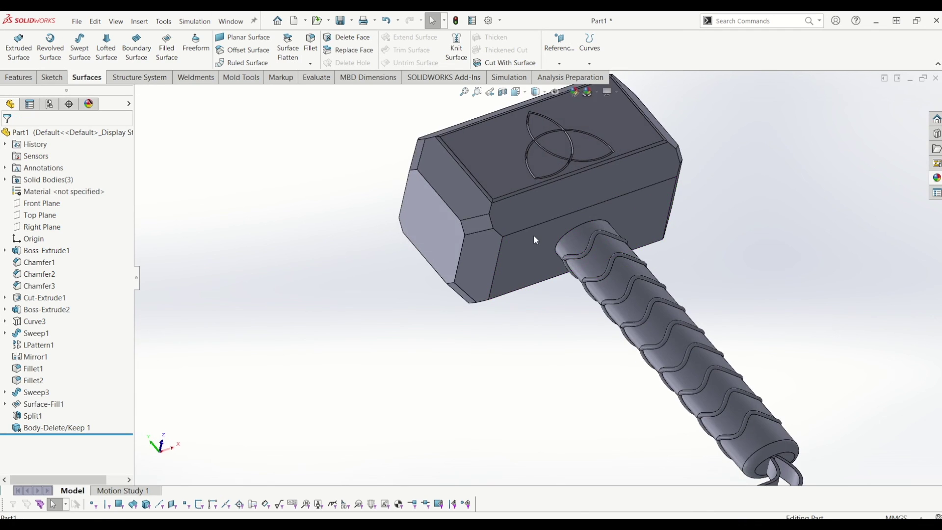
{"action": "scroll", "coordinate": [524, 230], "scroll_direction": "up", "scroll_amount": 3}
{"action": "scroll", "coordinate": [500, 218], "scroll_direction": "down", "scroll_amount": 2}
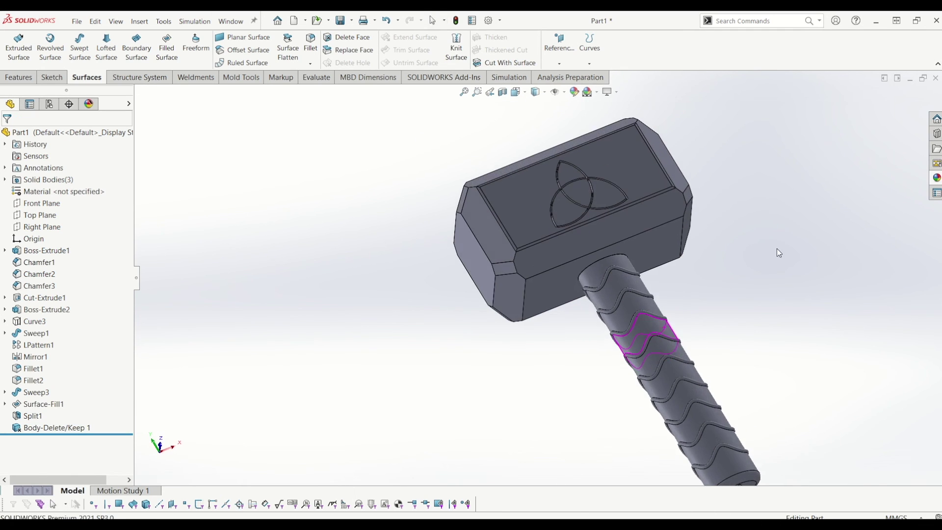
{"action": "scroll", "coordinate": [767, 250], "scroll_direction": "up", "scroll_amount": 3}
{"action": "middle_click_drag", "start_coordinate": [767, 248], "coordinate": [767, 265]}
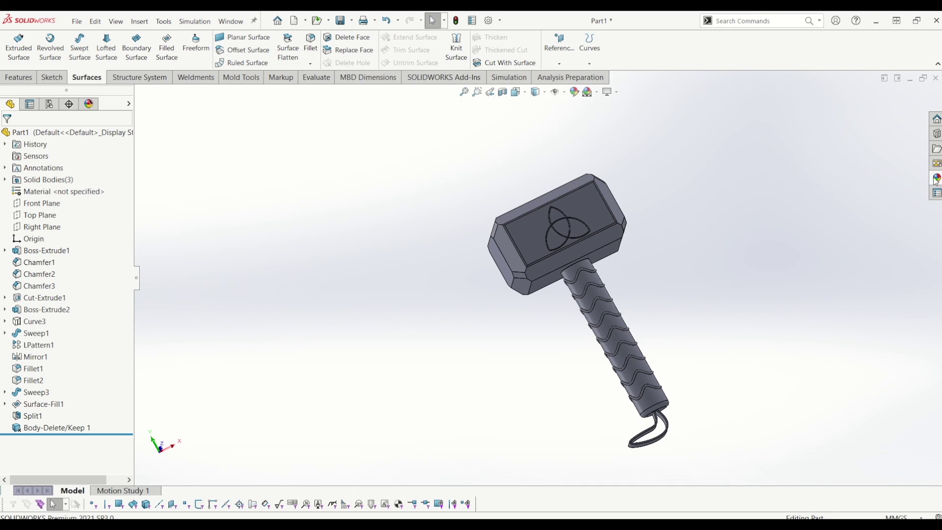
{"action": "left_click", "coordinate": [935, 179]}
{"action": "left_click_drag", "start_coordinate": [836, 289], "coordinate": [613, 220]}
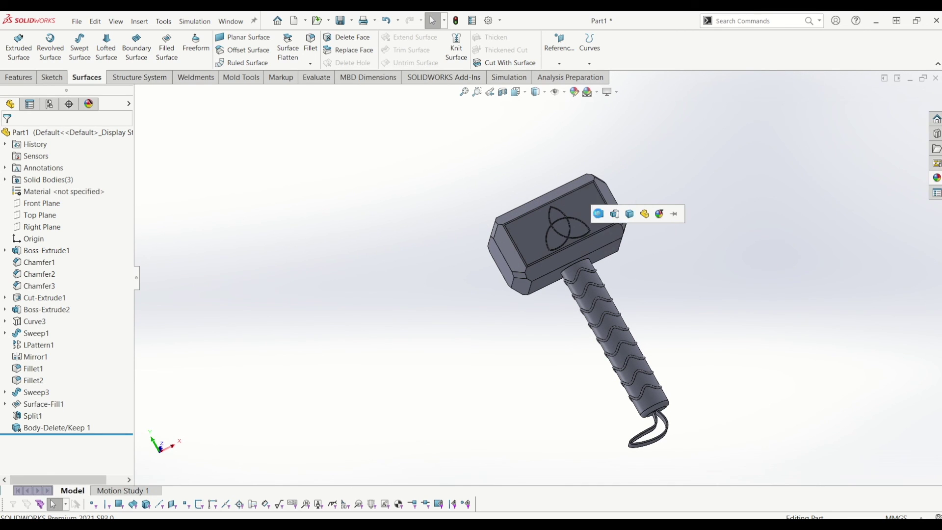
{"action": "left_click", "coordinate": [630, 216]}
Apply the burlap cloth appearance from the Fabric category to the strap's sweep feature
{"action": "left_click", "coordinate": [936, 178]}
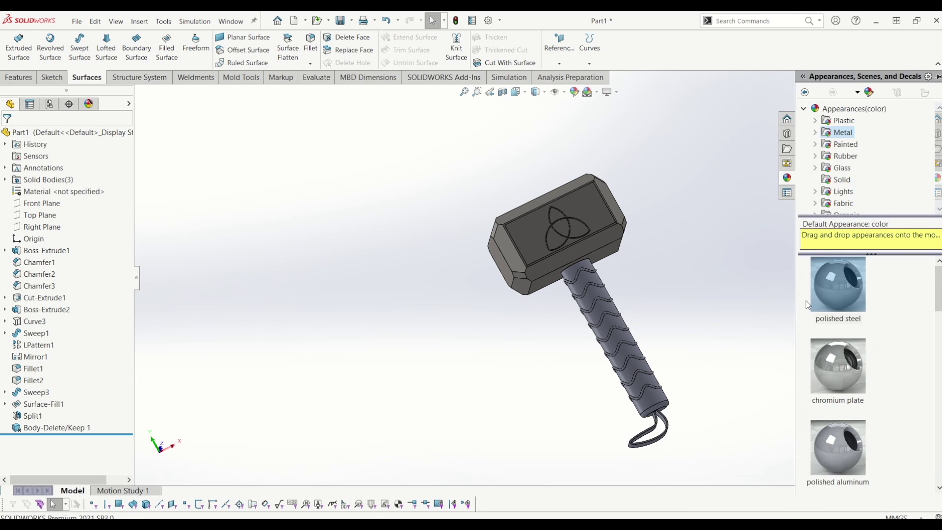
{"action": "scroll", "coordinate": [849, 186], "scroll_direction": "down", "scroll_amount": 2}
{"action": "scroll", "coordinate": [850, 176], "scroll_direction": "up", "scroll_amount": 2}
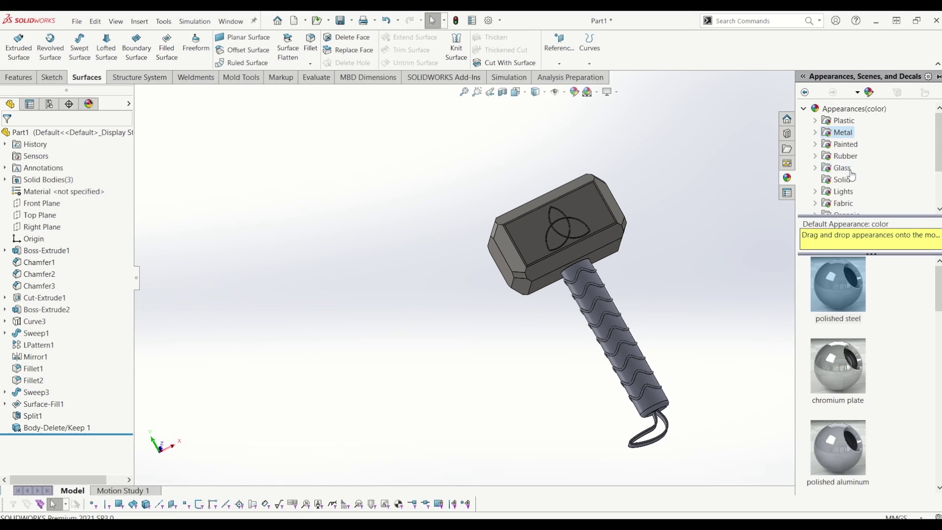
{"action": "left_click", "coordinate": [847, 204]}
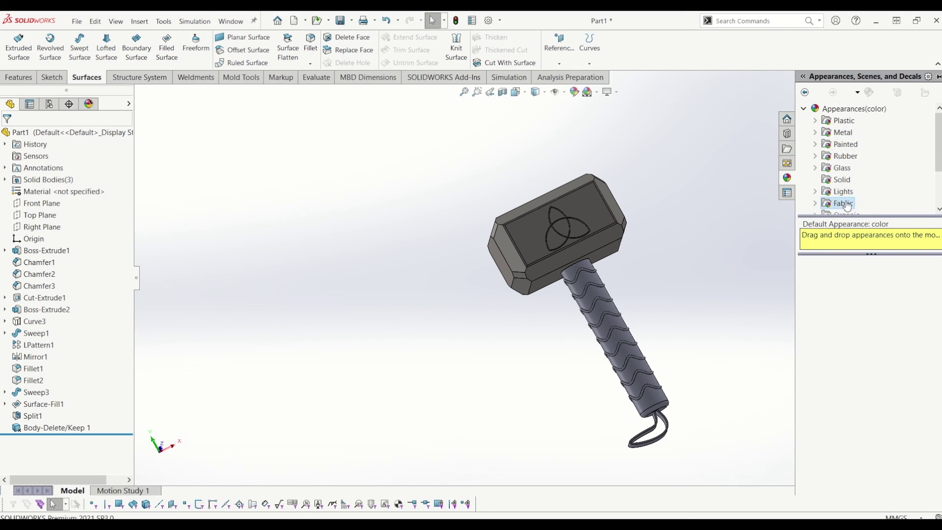
{"action": "left_click", "coordinate": [816, 203]}
{"action": "left_click", "coordinate": [844, 193]}
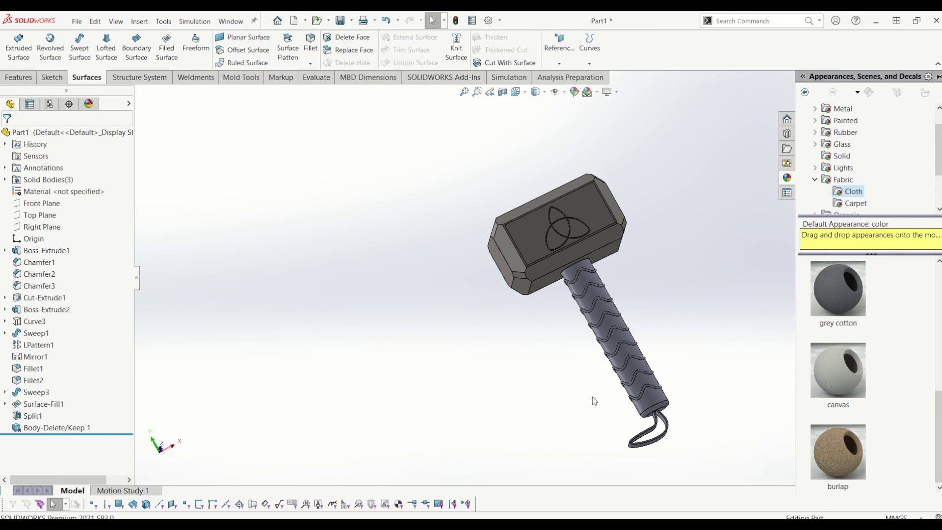
{"action": "scroll", "coordinate": [593, 396], "scroll_direction": "up", "scroll_amount": 5}
{"action": "scroll", "coordinate": [594, 394], "scroll_direction": "down", "scroll_amount": 5}
{"action": "scroll", "coordinate": [560, 220], "scroll_direction": "down", "scroll_amount": 3}
{"action": "left_click_drag", "start_coordinate": [815, 432], "coordinate": [571, 301]}
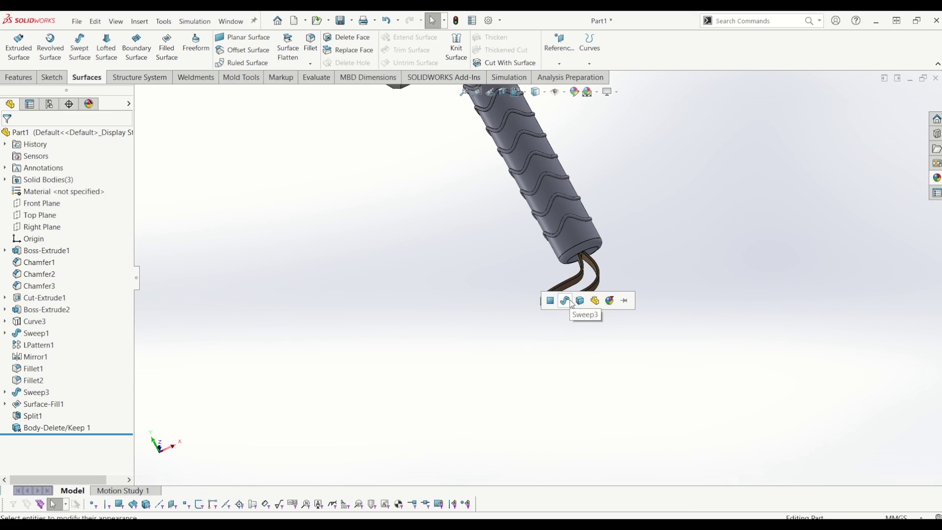
{"action": "left_click", "coordinate": [569, 301]}
Apply a dark brown wood appearance from the Organic category to the hammer's entire patterned handle
{"action": "scroll", "coordinate": [507, 158], "scroll_direction": "up", "scroll_amount": 3}
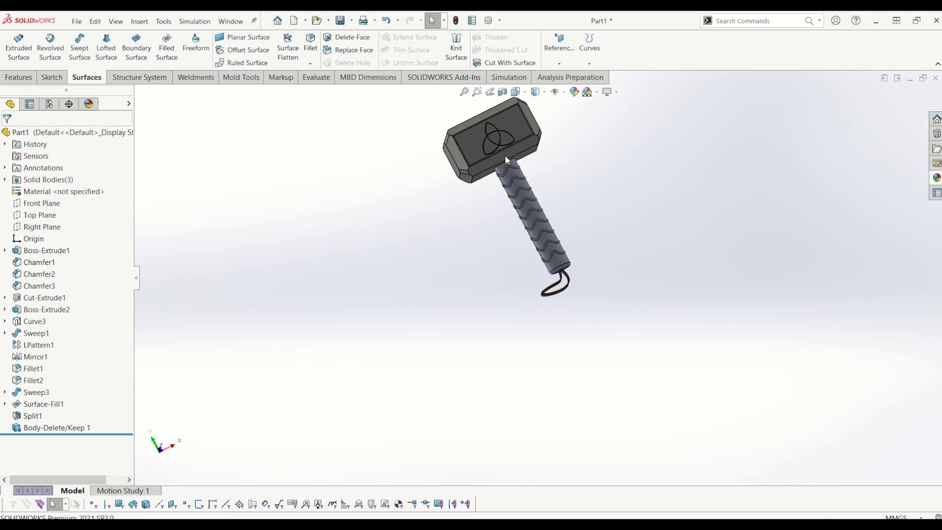
{"action": "scroll", "coordinate": [506, 160], "scroll_direction": "down", "scroll_amount": 1}
{"action": "left_click", "coordinate": [938, 135]}
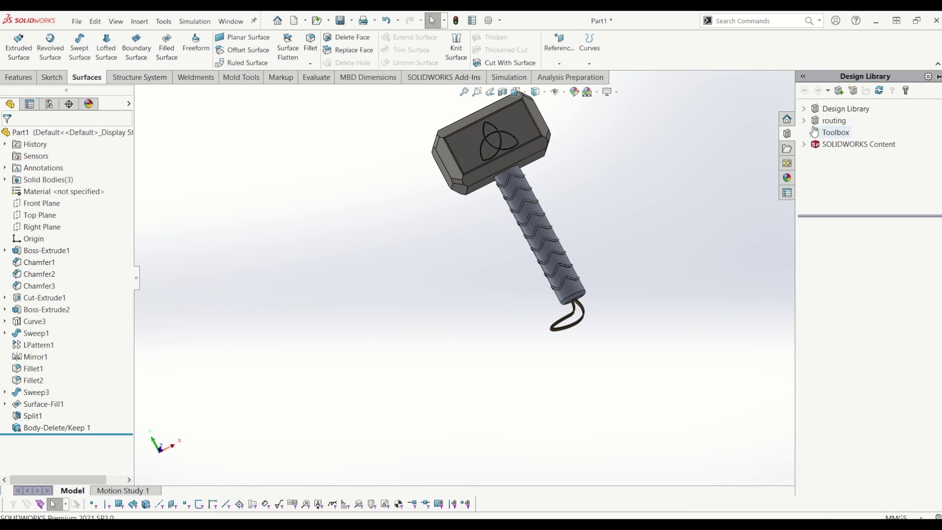
{"action": "left_click", "coordinate": [784, 181]}
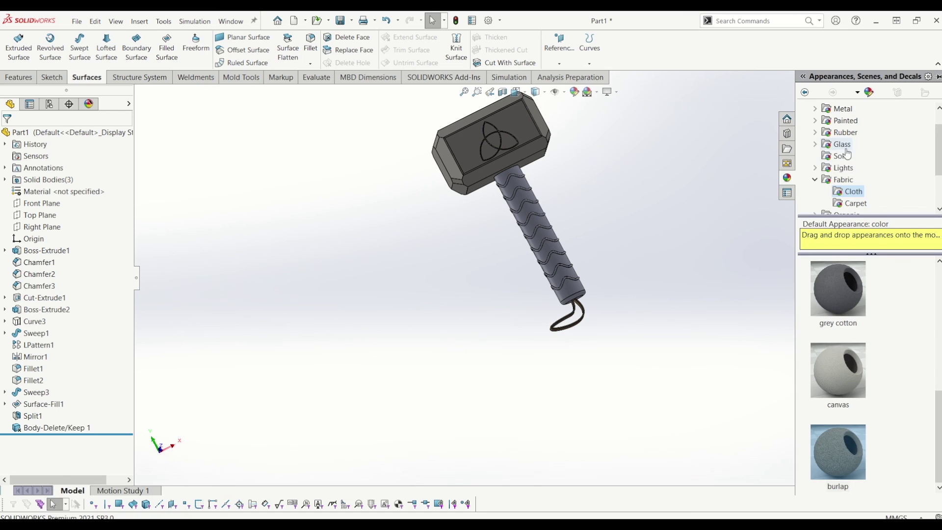
{"action": "scroll", "coordinate": [847, 155], "scroll_direction": "up", "scroll_amount": 2}
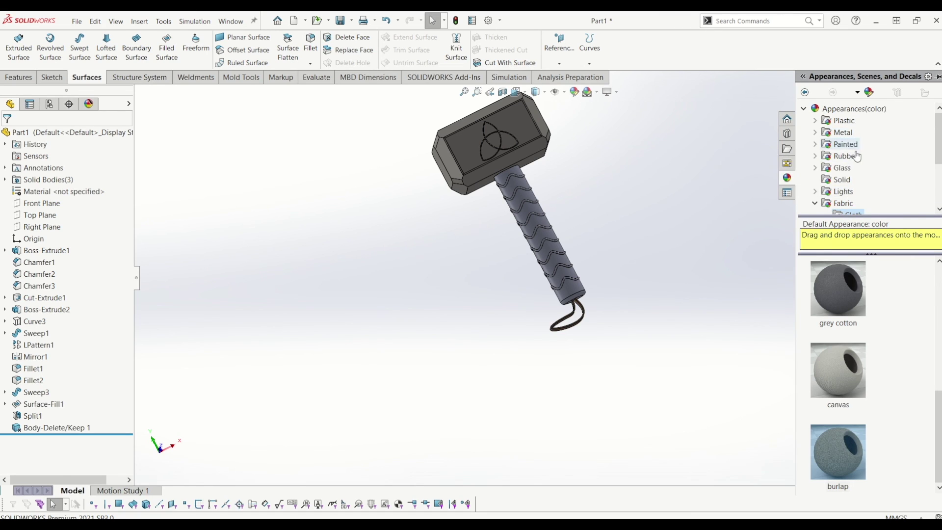
{"action": "left_click", "coordinate": [821, 204]}
{"action": "scroll", "coordinate": [821, 200], "scroll_direction": "down", "scroll_amount": 2}
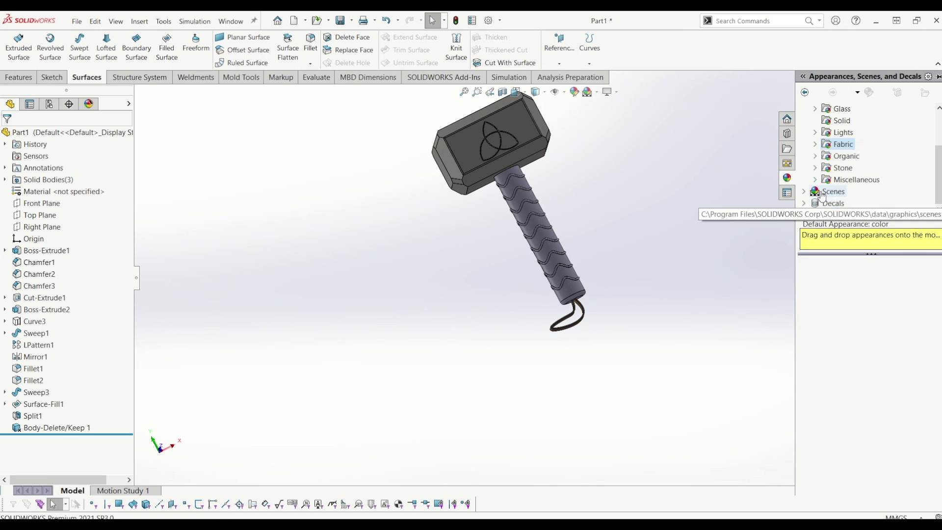
{"action": "scroll", "coordinate": [847, 206], "scroll_direction": "up", "scroll_amount": 2}
{"action": "scroll", "coordinate": [847, 194], "scroll_direction": "down", "scroll_amount": 2}
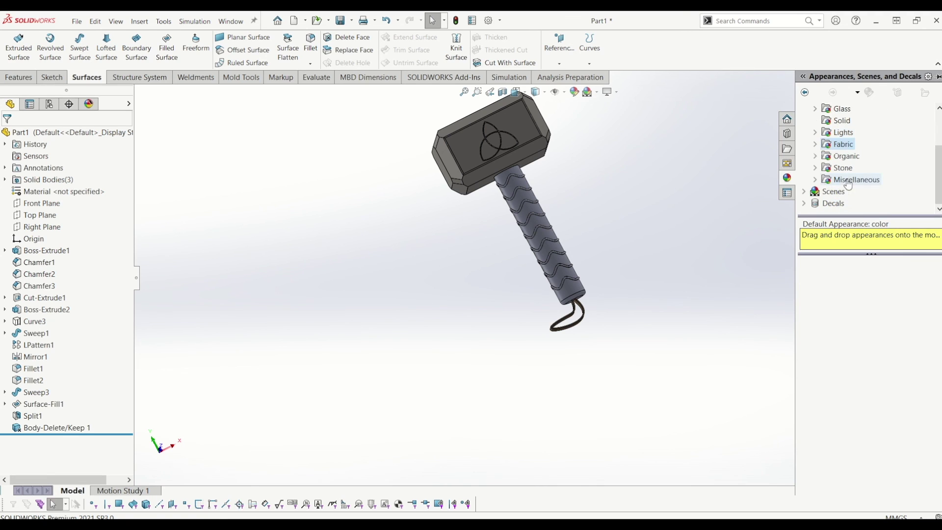
{"action": "left_click", "coordinate": [836, 156]}
{"action": "left_click", "coordinate": [814, 156]}
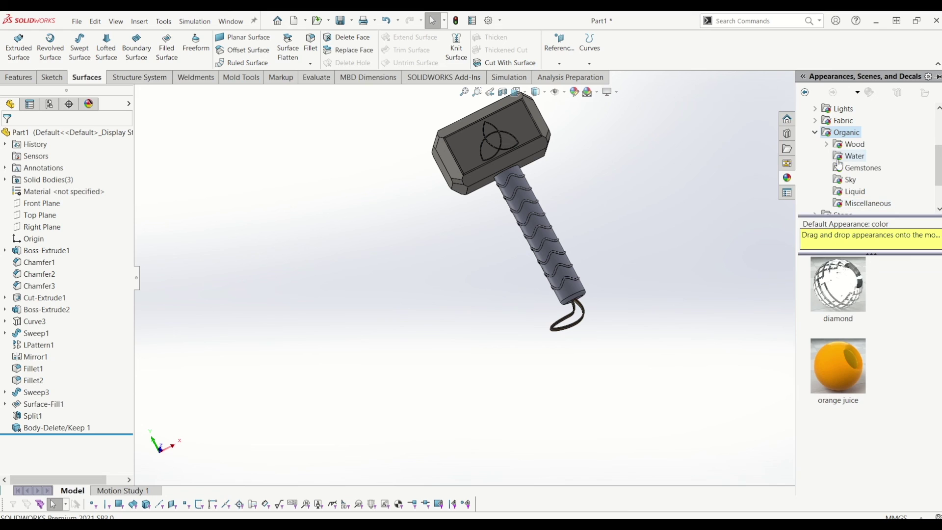
{"action": "left_click", "coordinate": [854, 144]}
{"action": "scroll", "coordinate": [839, 296], "scroll_direction": "down", "scroll_amount": 6}
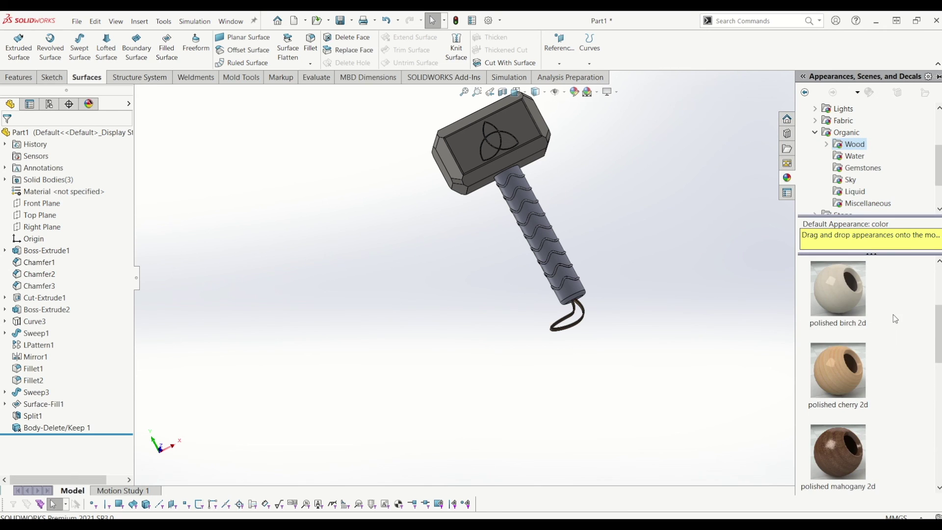
{"action": "scroll", "coordinate": [890, 315], "scroll_direction": "up", "scroll_amount": 1}
{"action": "left_click_drag", "start_coordinate": [849, 303], "coordinate": [527, 216]}
{"action": "left_click", "coordinate": [526, 214]}
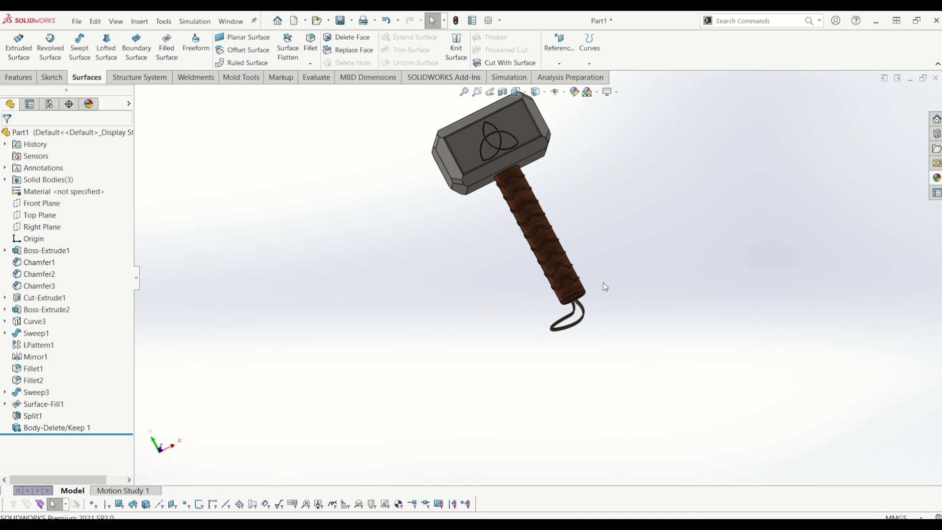
Turn on RealView Graphics for the model display
{"action": "left_click", "coordinate": [619, 94]}
{"action": "left_click", "coordinate": [617, 106]}
Examine the finished hammer's head, logo, wooden handle and strap from several angles and distances
{"action": "middle_click_drag", "start_coordinate": [574, 199], "coordinate": [590, 137]}
{"action": "scroll", "coordinate": [494, 196], "scroll_direction": "down", "scroll_amount": 3}
{"action": "middle_click_drag", "start_coordinate": [494, 229], "coordinate": [557, 299]}
{"action": "scroll", "coordinate": [471, 164], "scroll_direction": "up", "scroll_amount": 6}
{"action": "scroll", "coordinate": [554, 296], "scroll_direction": "up", "scroll_amount": 3}
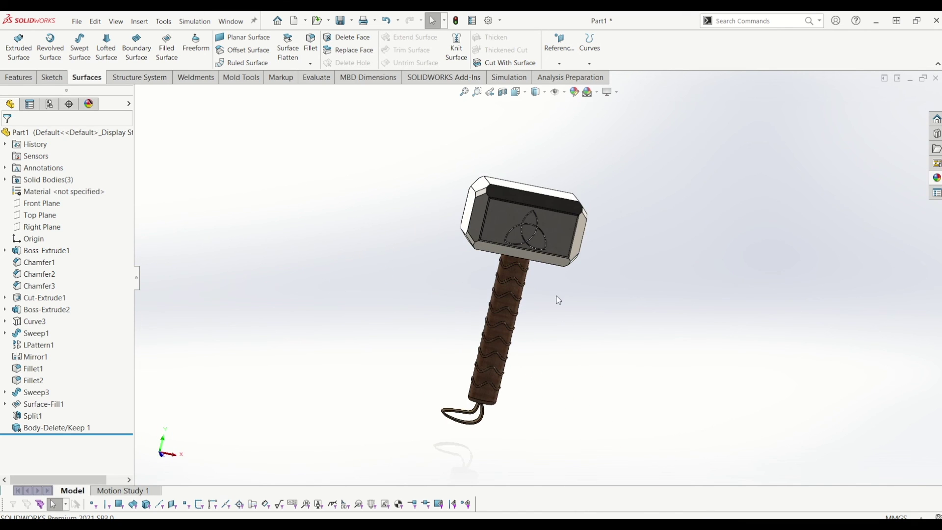
{"action": "middle_click_drag", "start_coordinate": [627, 385], "coordinate": [554, 281]}
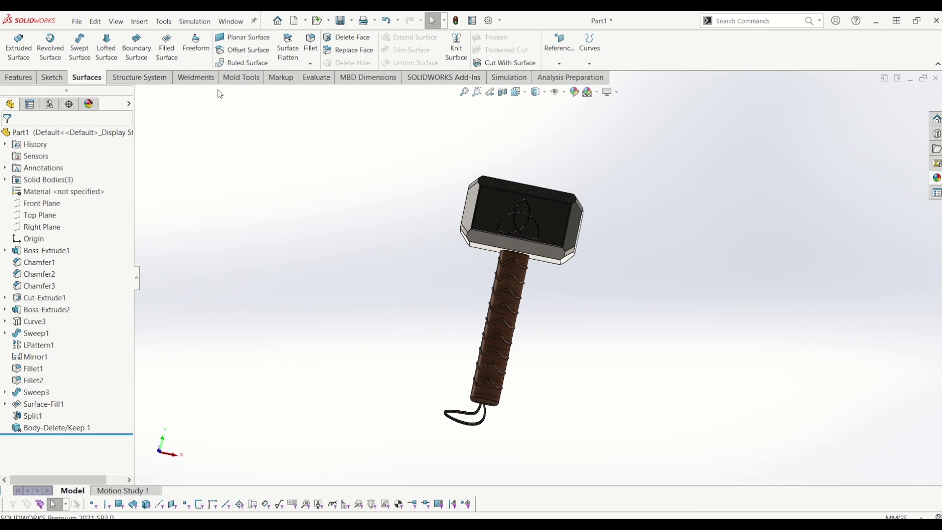
{"action": "left_click", "coordinate": [241, 77]}
{"action": "middle_click_drag", "start_coordinate": [586, 404], "coordinate": [474, 295]}
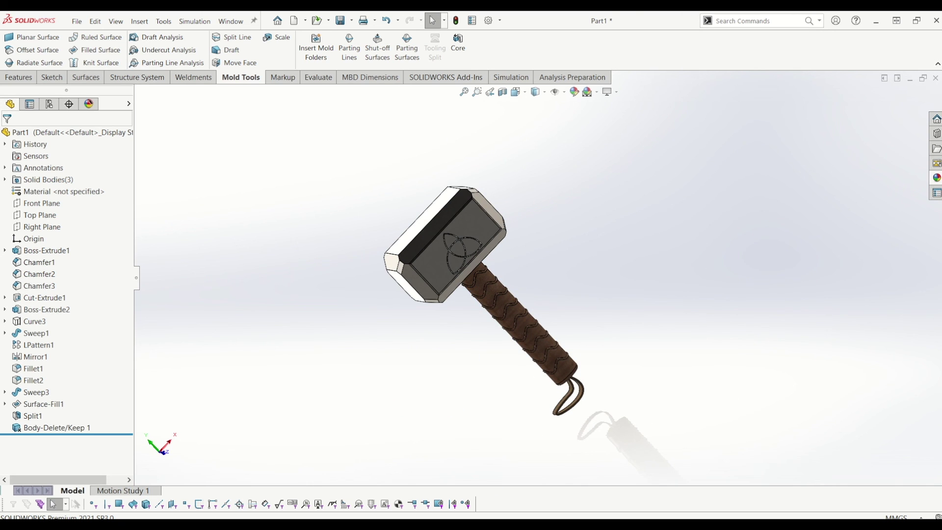